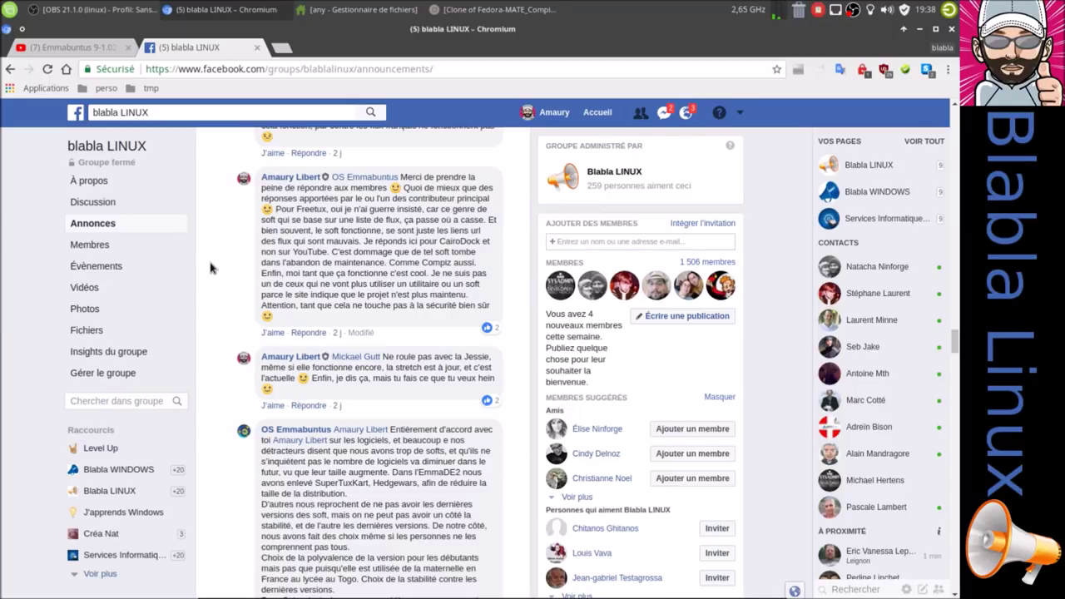
Switch to VMware Workstation and revert the Fedora MATE Compiz clone to its fresh-clone snapshot
click(491, 12)
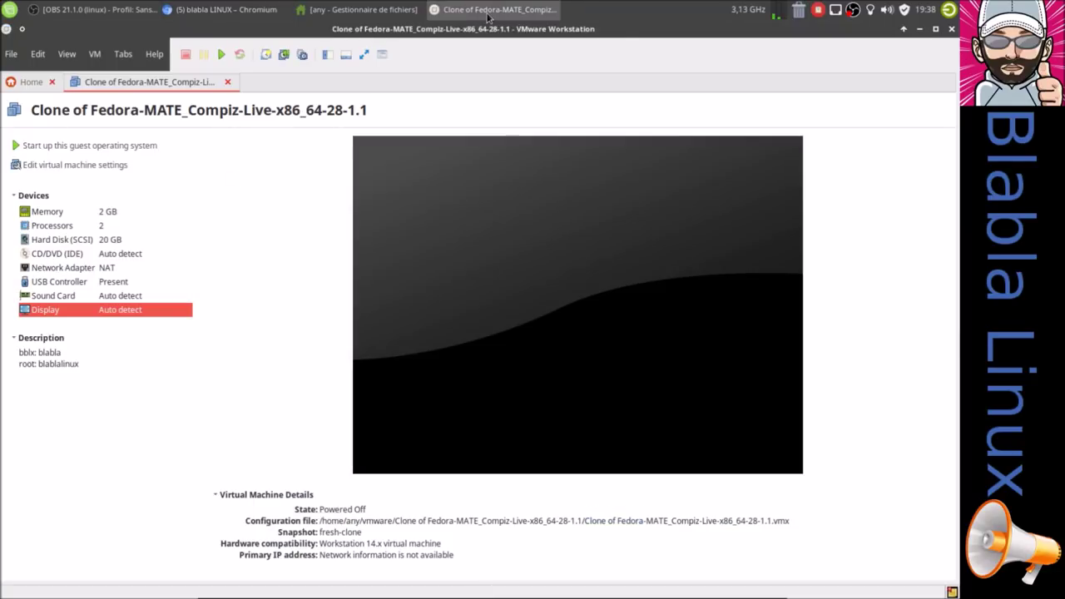
right_click(131, 83)
mouse_move(224, 229)
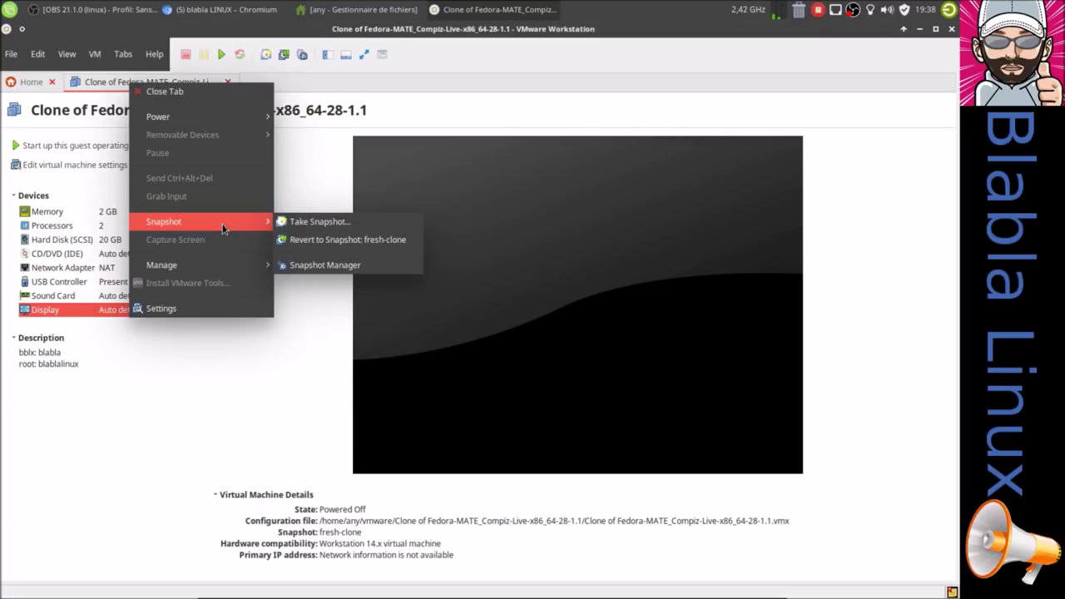
click(307, 242)
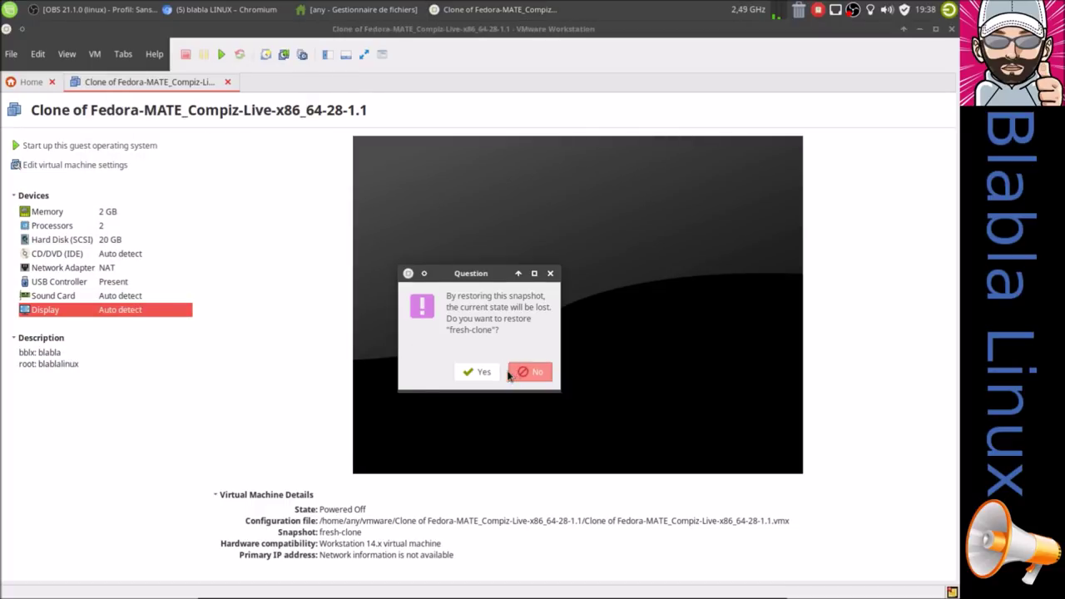
click(481, 372)
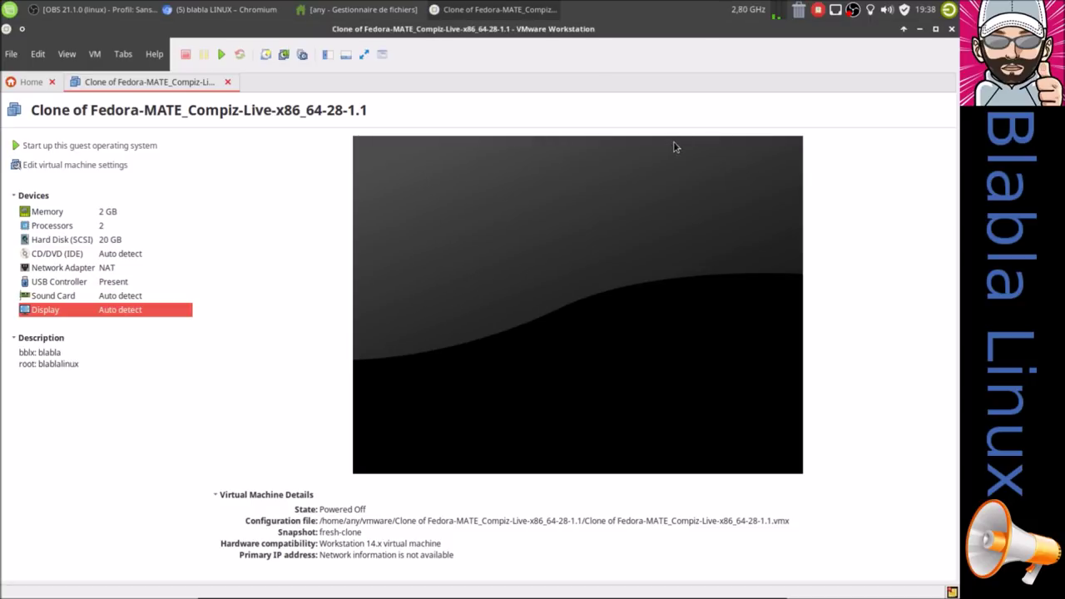
Start the virtual machine in full screen, decline connecting the missing ide1:0 device at every power-on, and boot the Fedora 4.16.3-301.fc28.x86_64 entry
click(363, 60)
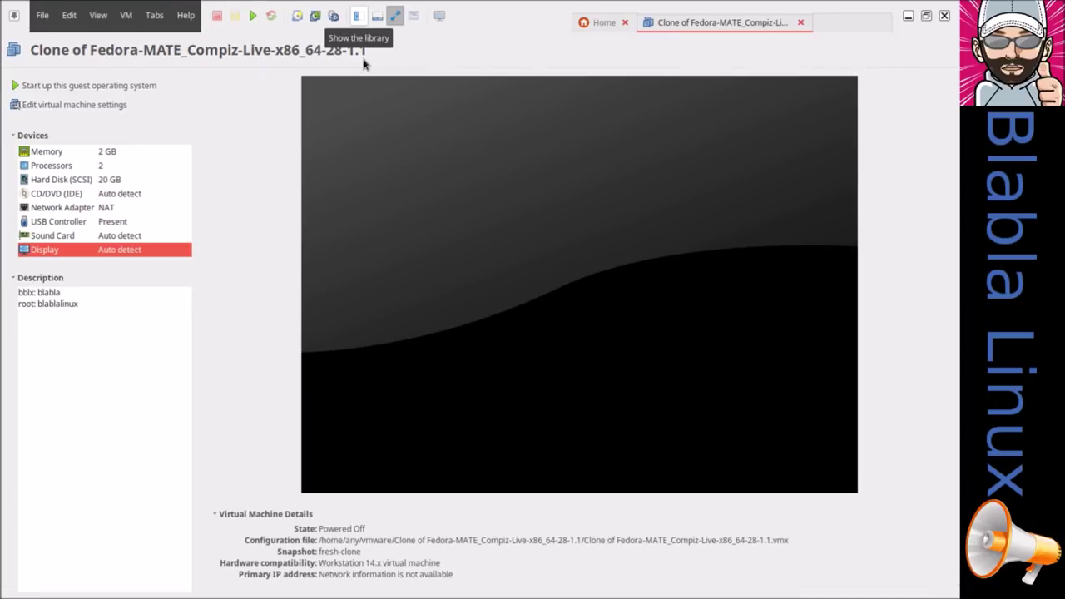
click(93, 87)
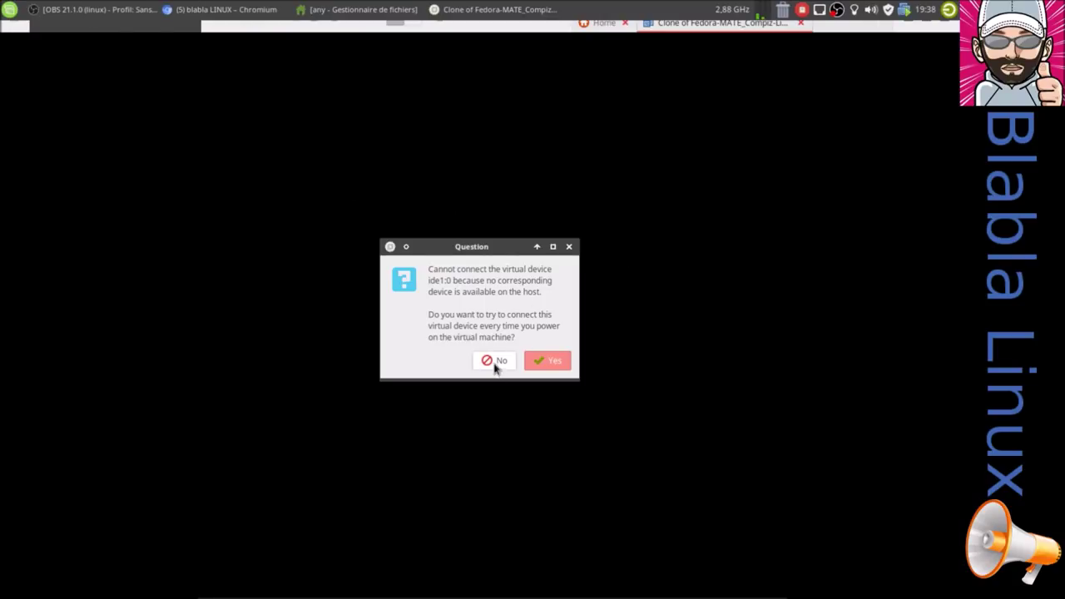
click(492, 360)
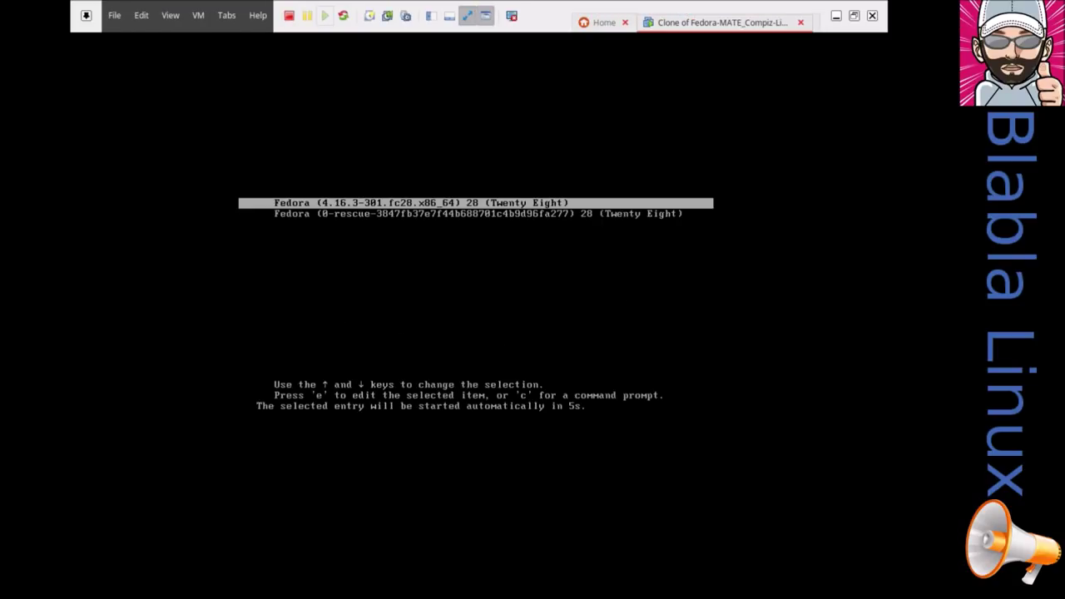
key(Return)
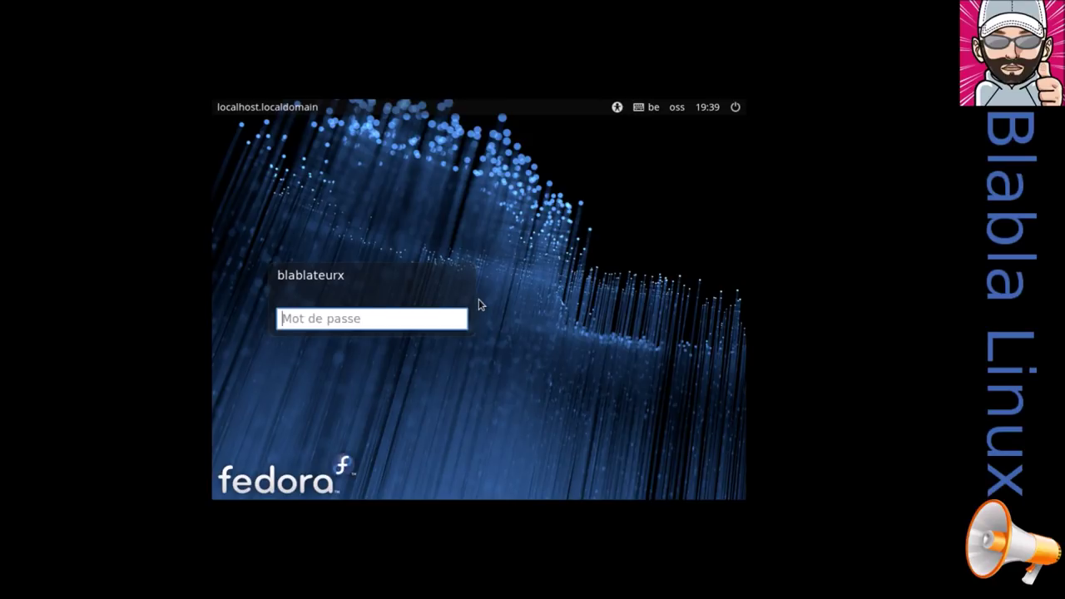
Refit the guest display to full screen and log in to the Fedora session with the account password
key(ctrl+alt+Return)
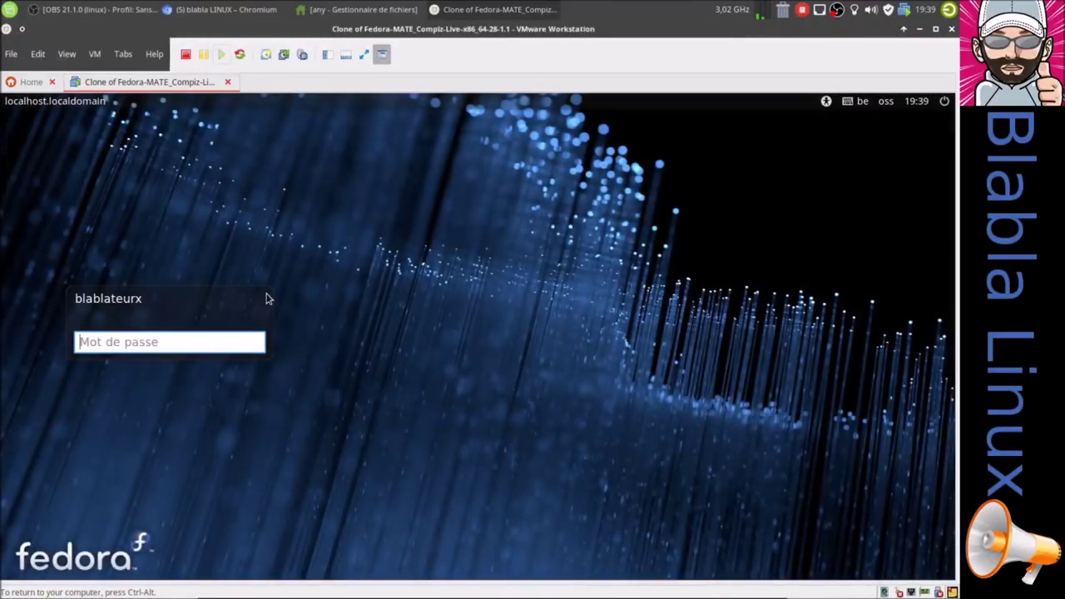
key(ctrl+alt+Return)
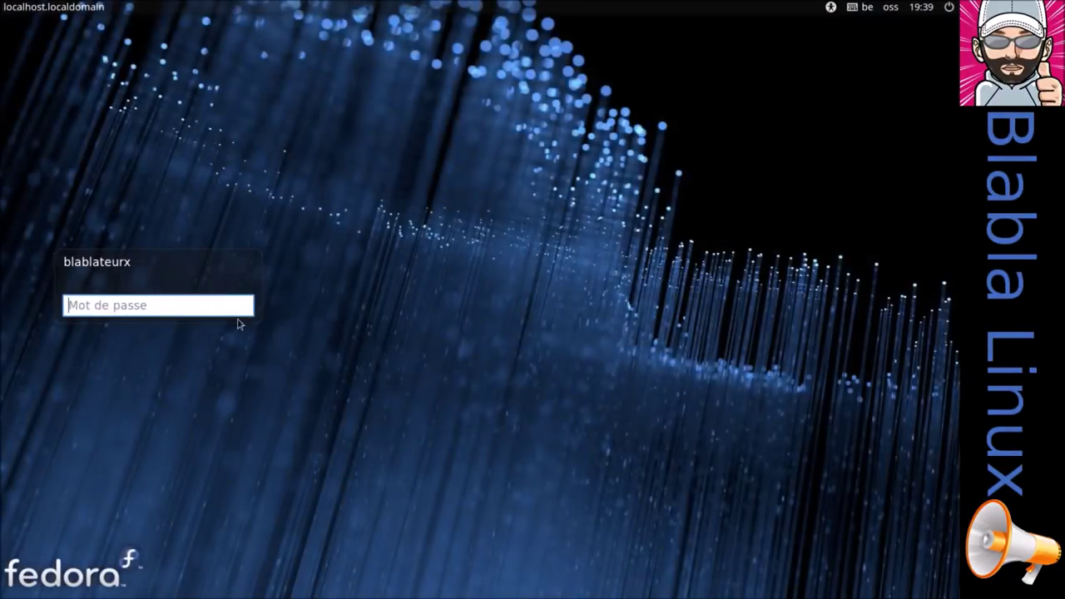
text(******)
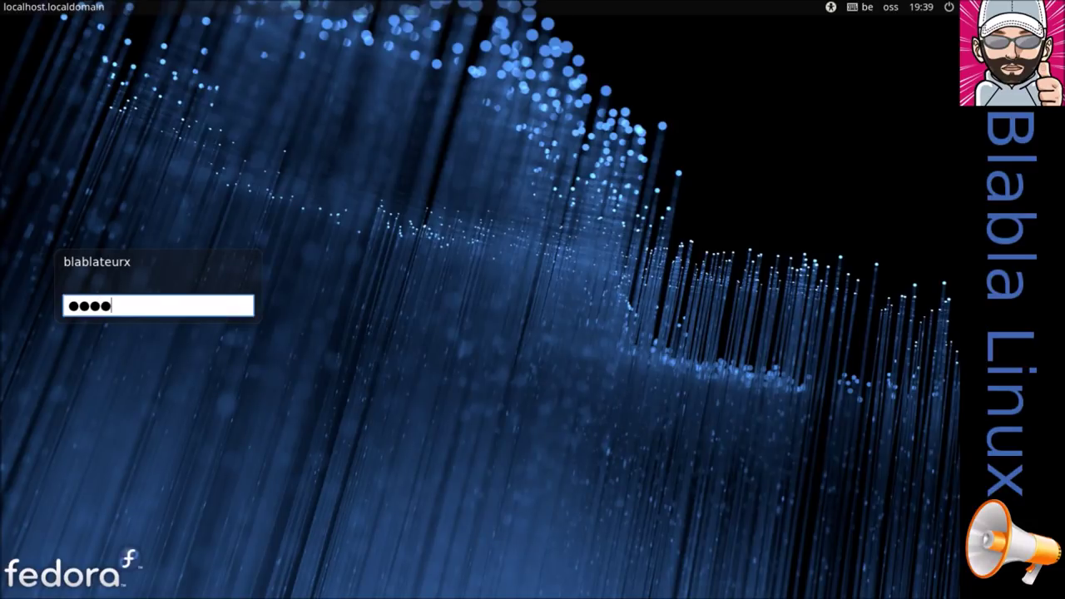
key(Return)
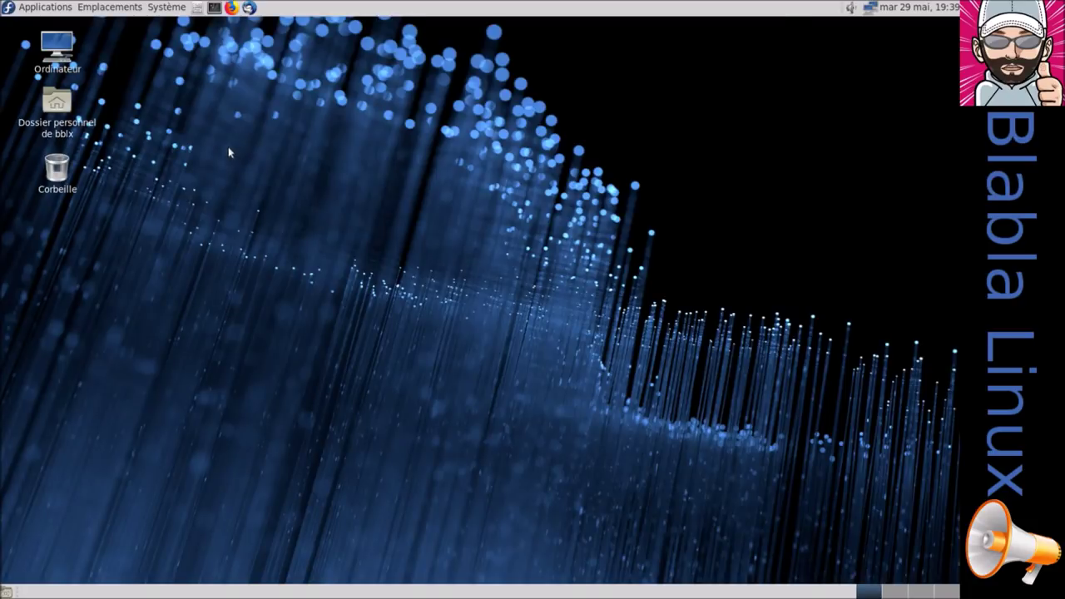
Apply the BlackMATE theme in the control centre's appearance preferences and close the preferences
click(166, 9)
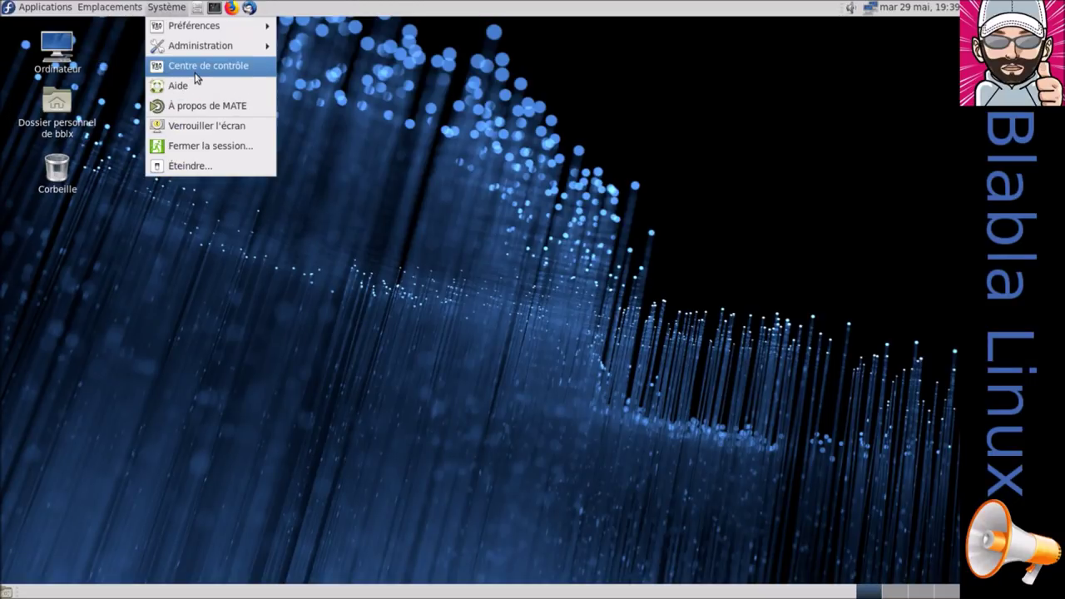
click(196, 75)
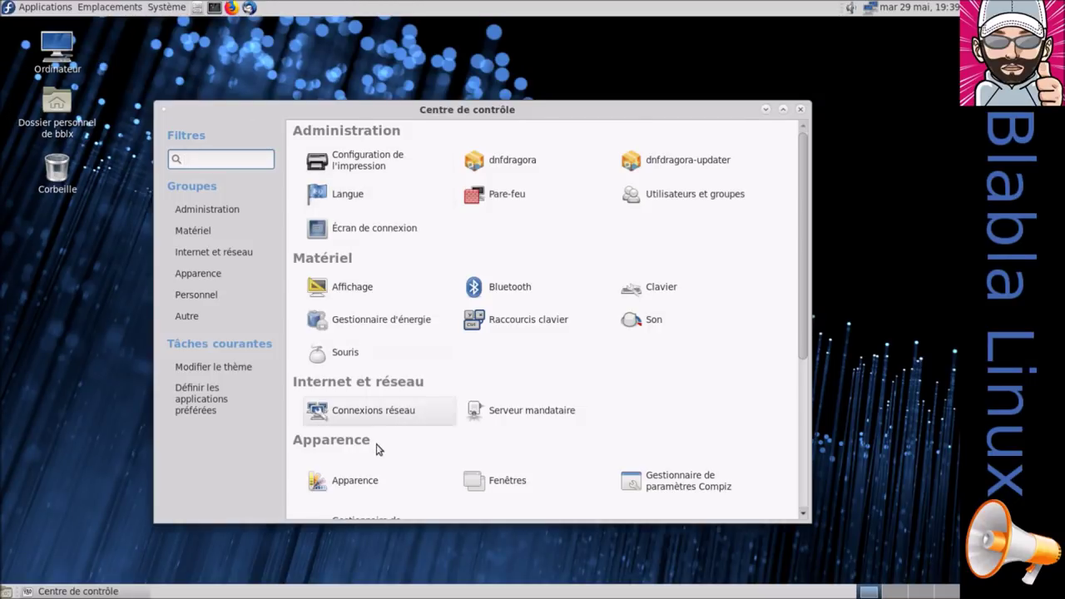
scroll(378, 433, down, 3)
click(359, 388)
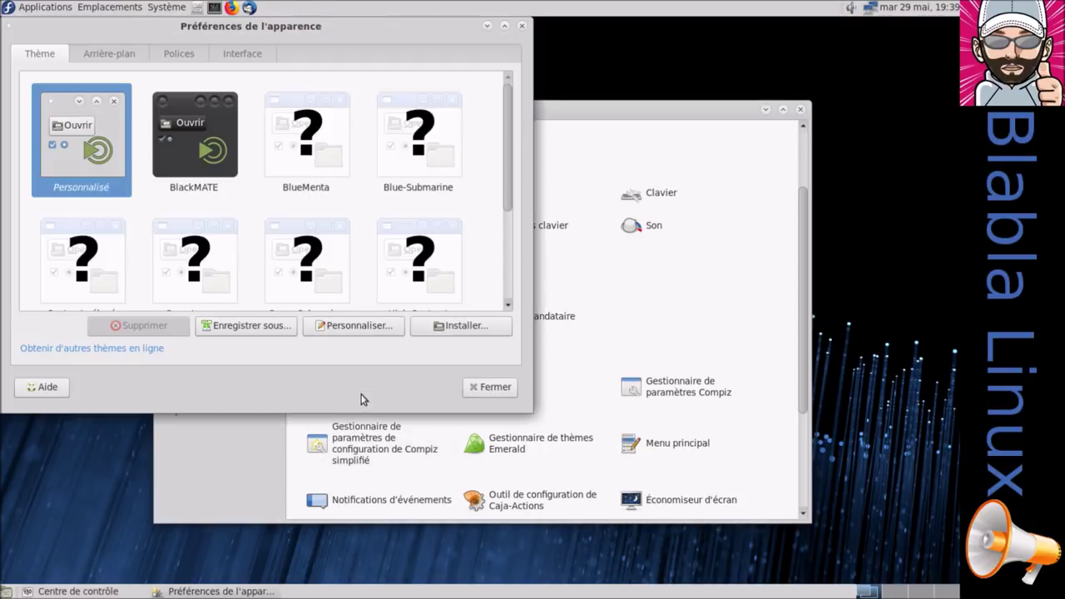
click(185, 175)
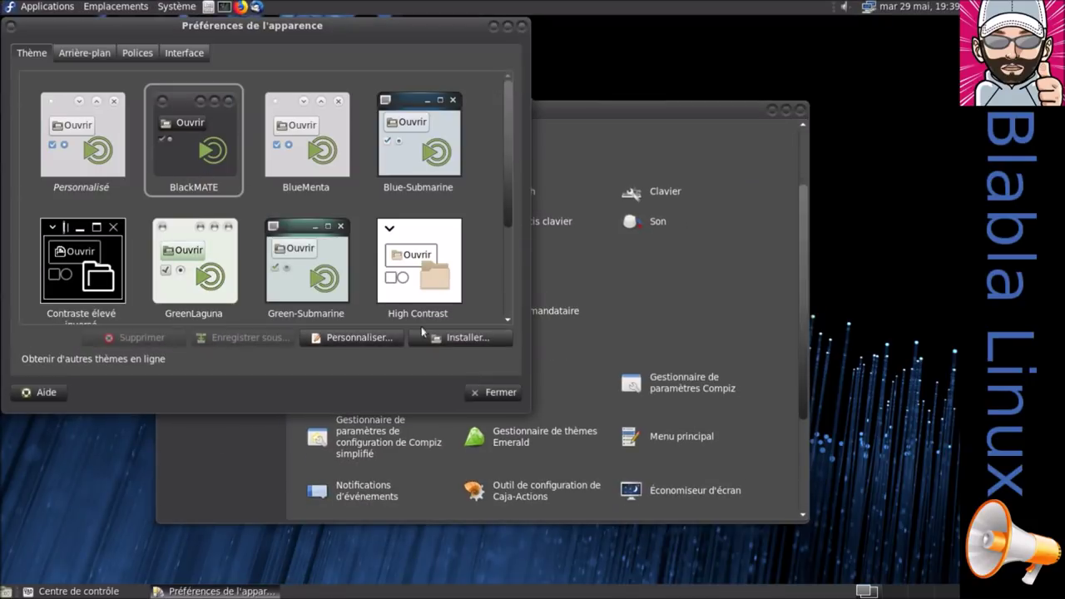
click(500, 392)
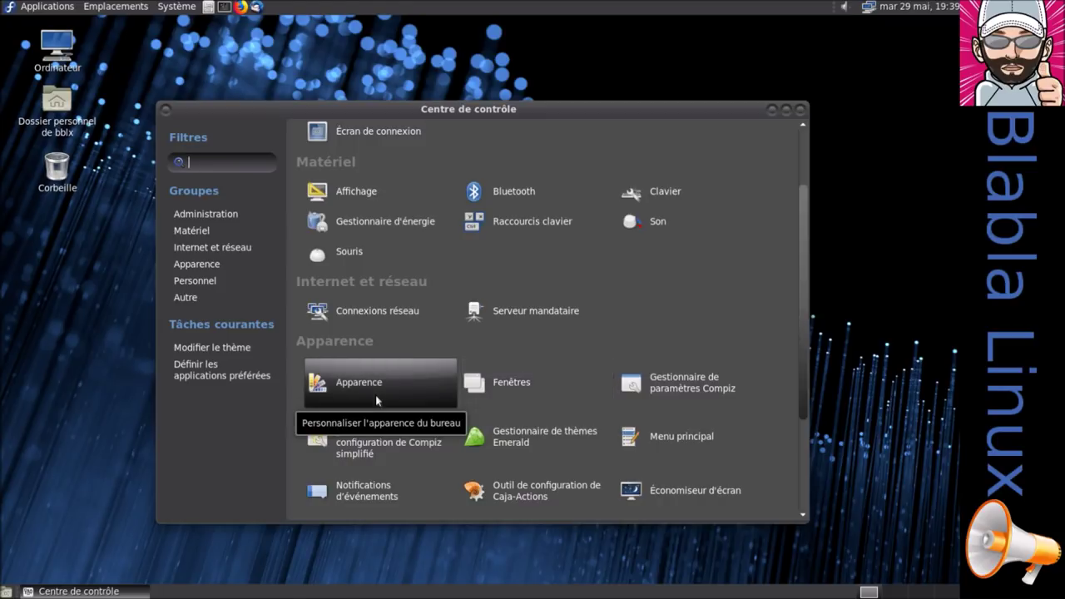
Open the full Compiz settings manager from the control centre and maximise its window
click(711, 391)
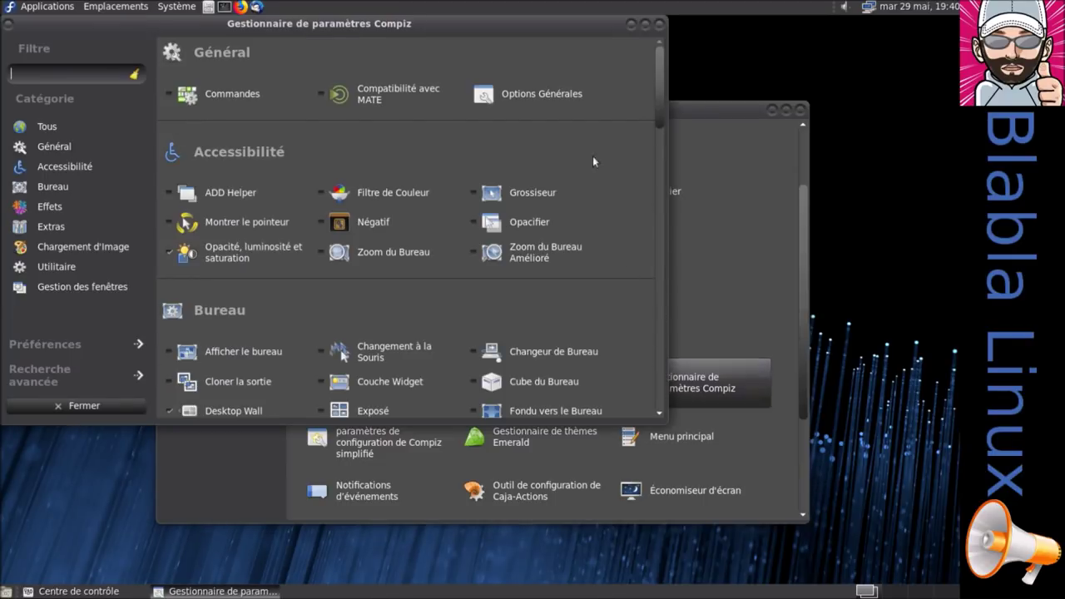
drag(574, 22, 732, 106)
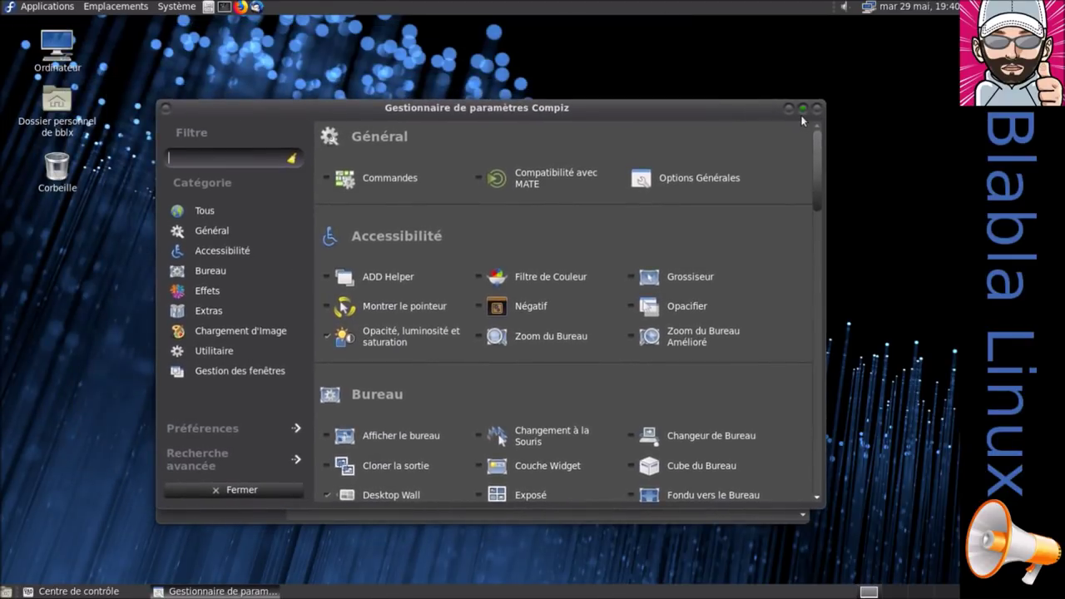
click(803, 109)
Examine the available Compiz plugins across all categories, from Général to Gestion des fenêtres, and close the settings manager
scroll(760, 393, down, 10)
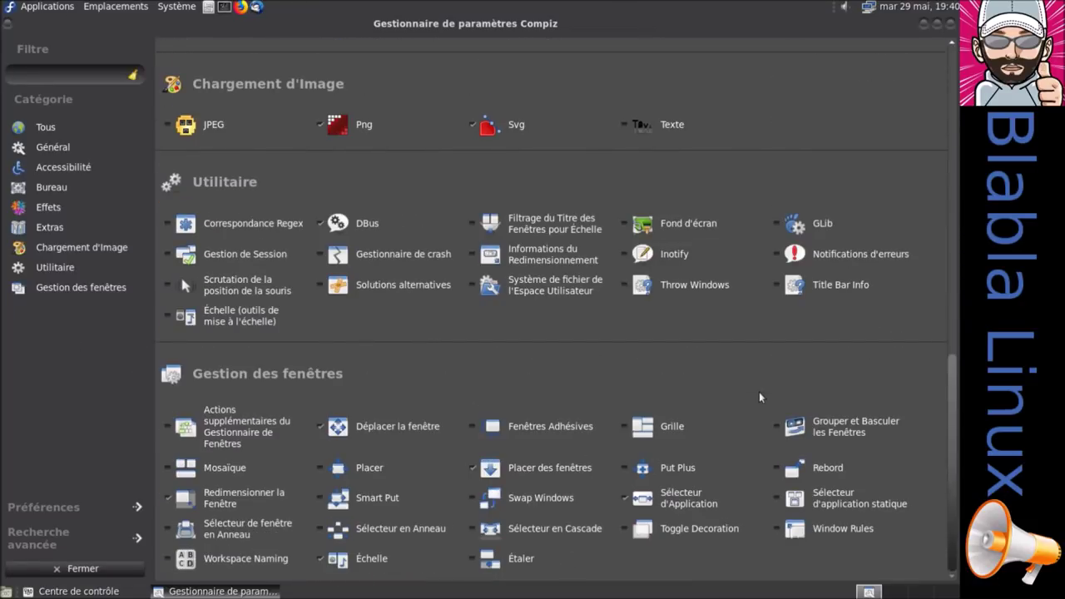
scroll(759, 397, up, 1)
scroll(759, 397, down, 1)
scroll(759, 396, up, 5)
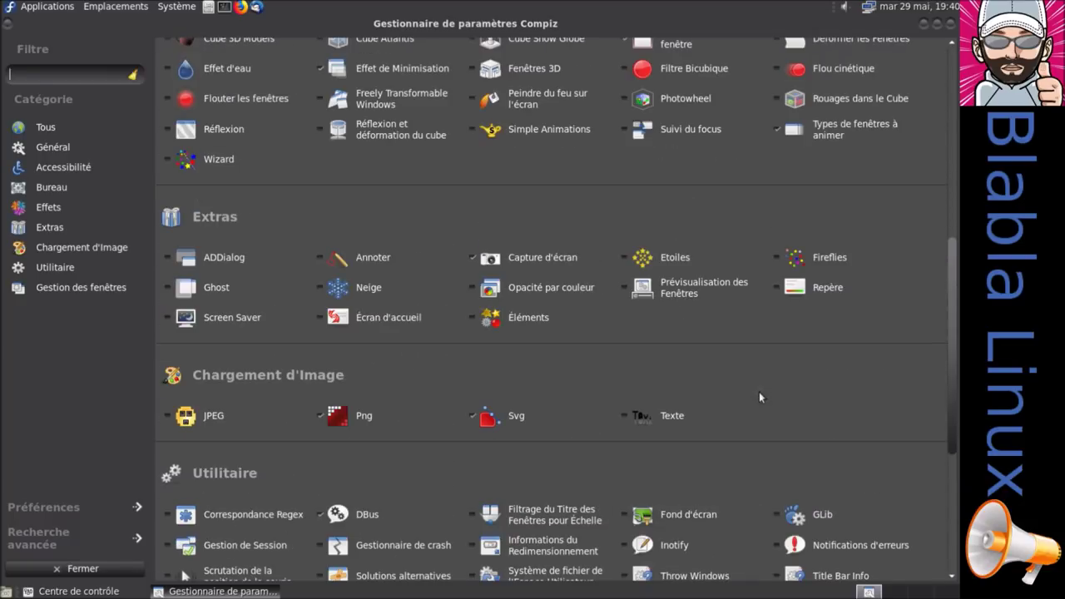
scroll(759, 397, up, 4)
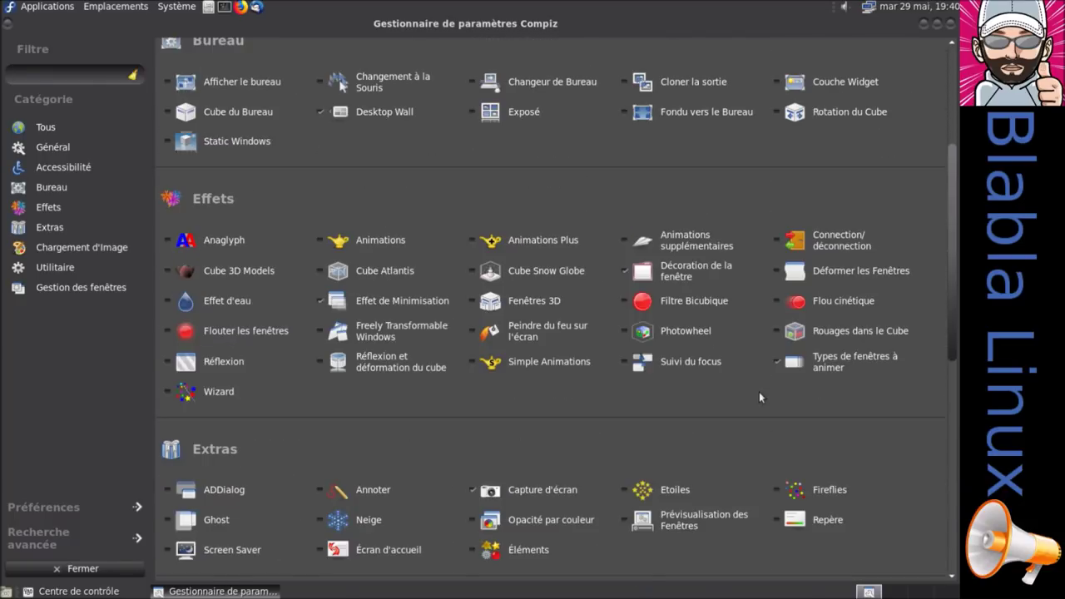
scroll(759, 397, up, 2)
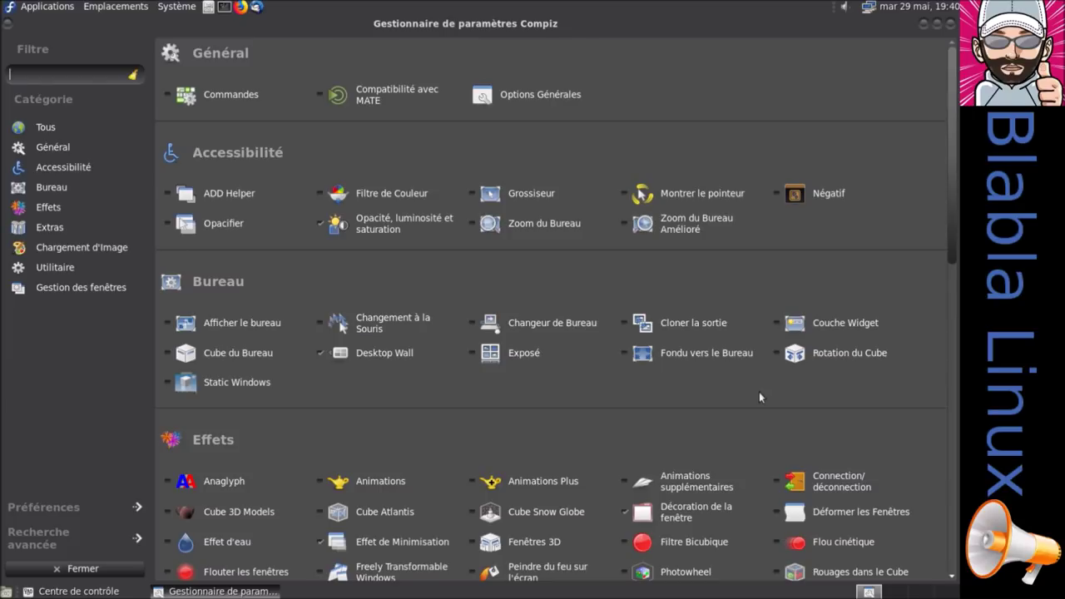
scroll(759, 397, down, 1)
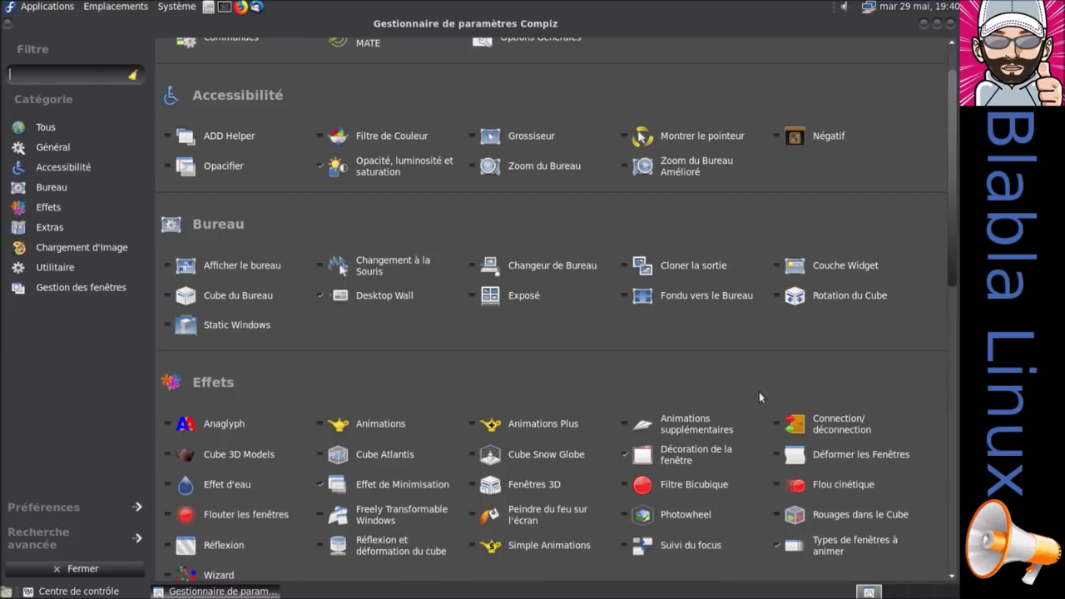
scroll(759, 397, down, 3)
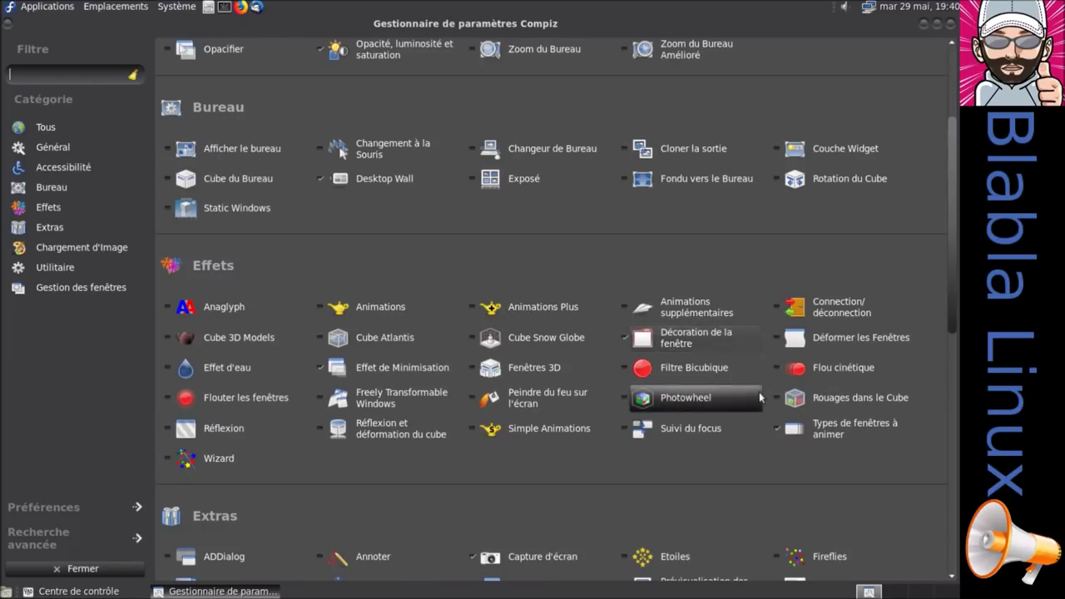
scroll(759, 397, down, 1)
scroll(759, 397, down, 3)
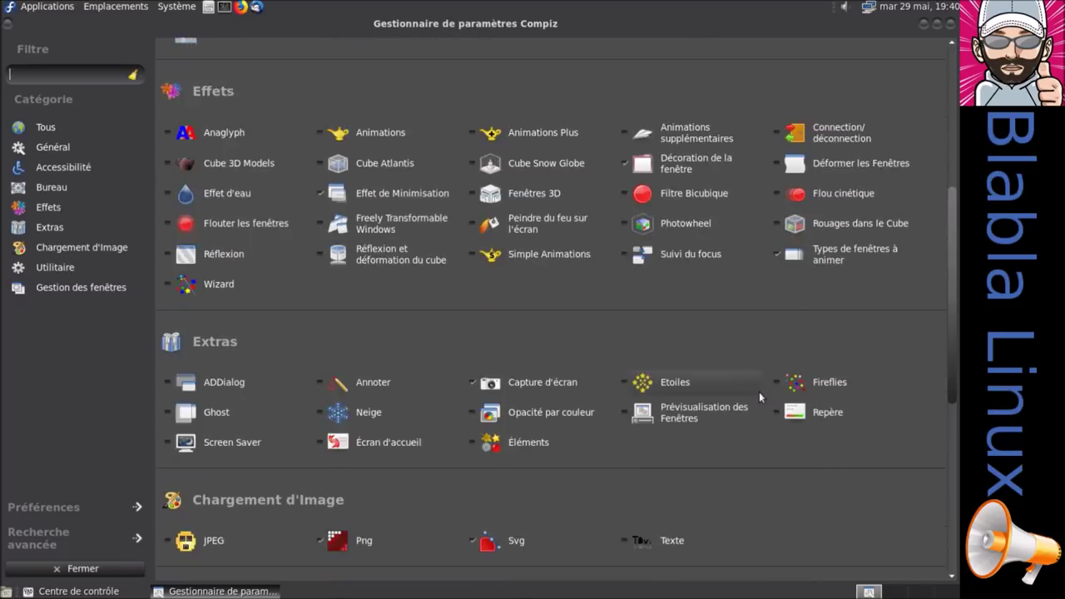
scroll(759, 397, down, 1)
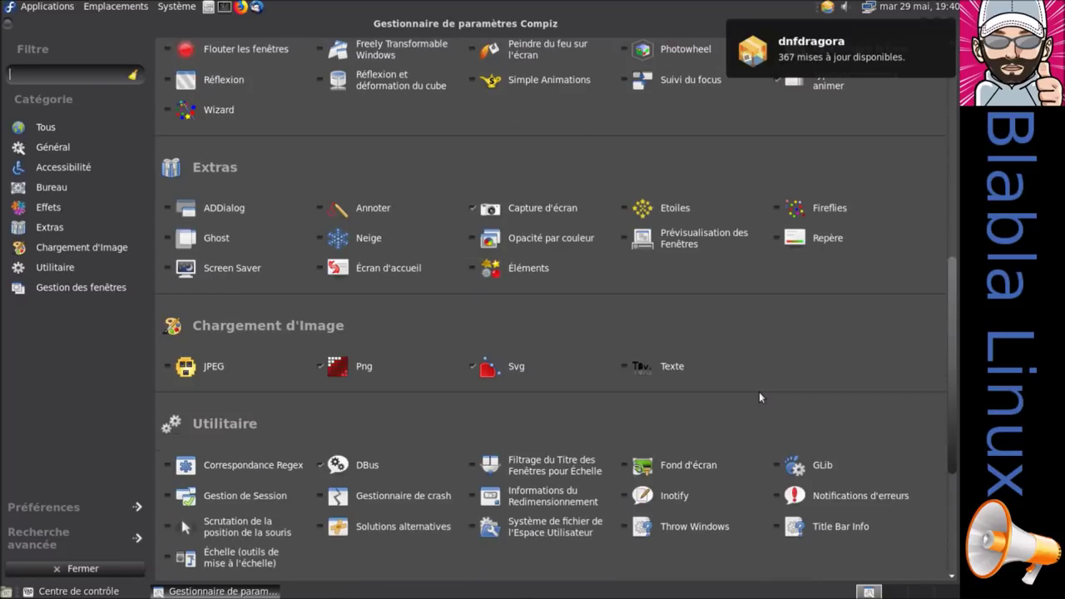
scroll(759, 398, down, 2)
scroll(759, 398, down, 2)
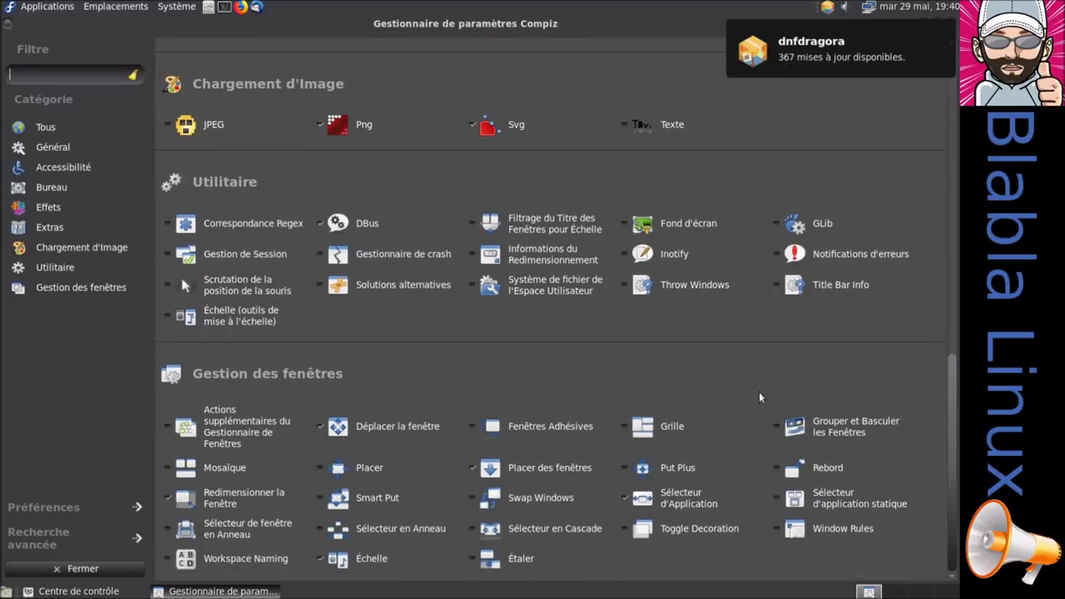
scroll(759, 397, up, 14)
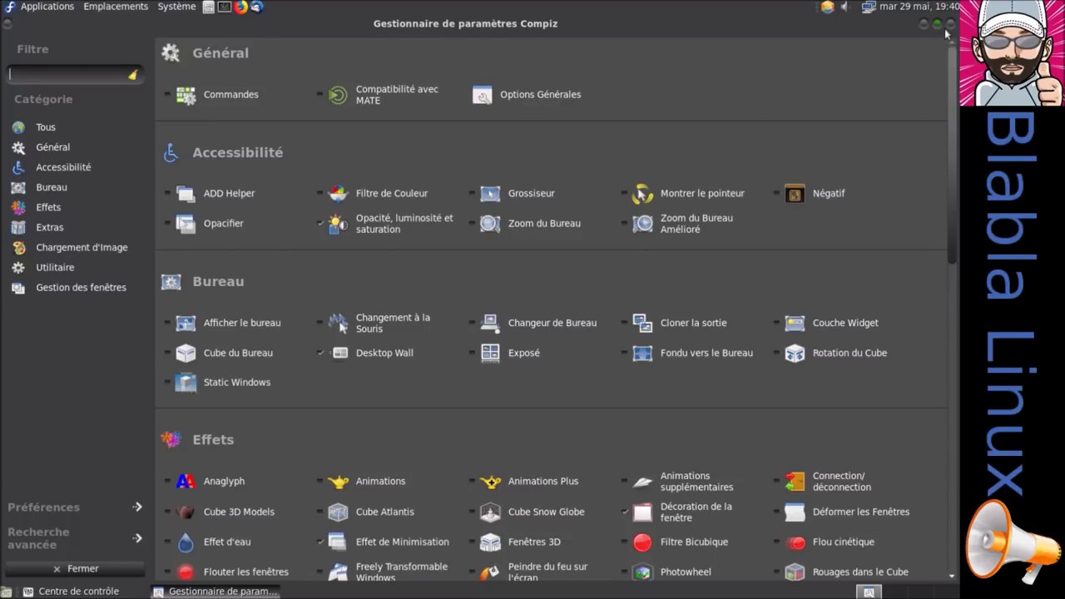
click(951, 24)
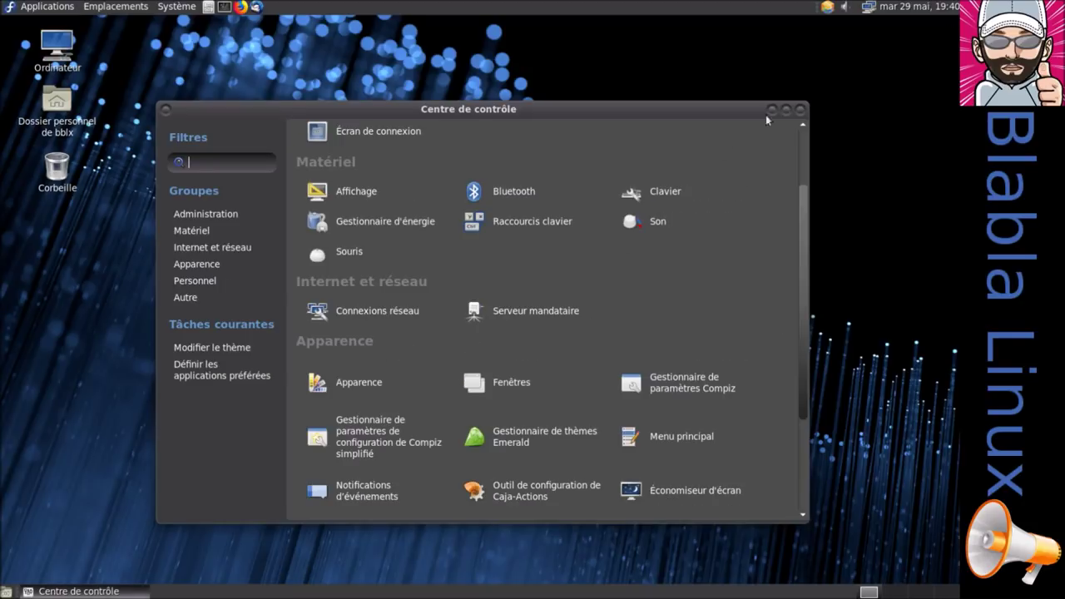
Open the simplified Compiz settings manager, close the control centre, and place the manager's window mid-desktop
click(425, 450)
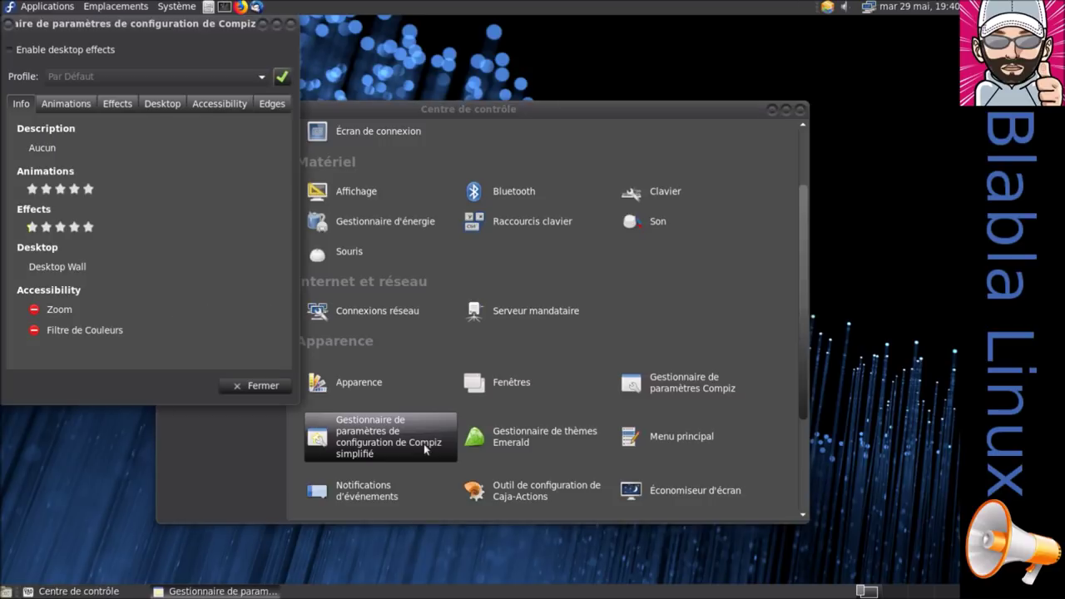
click(800, 113)
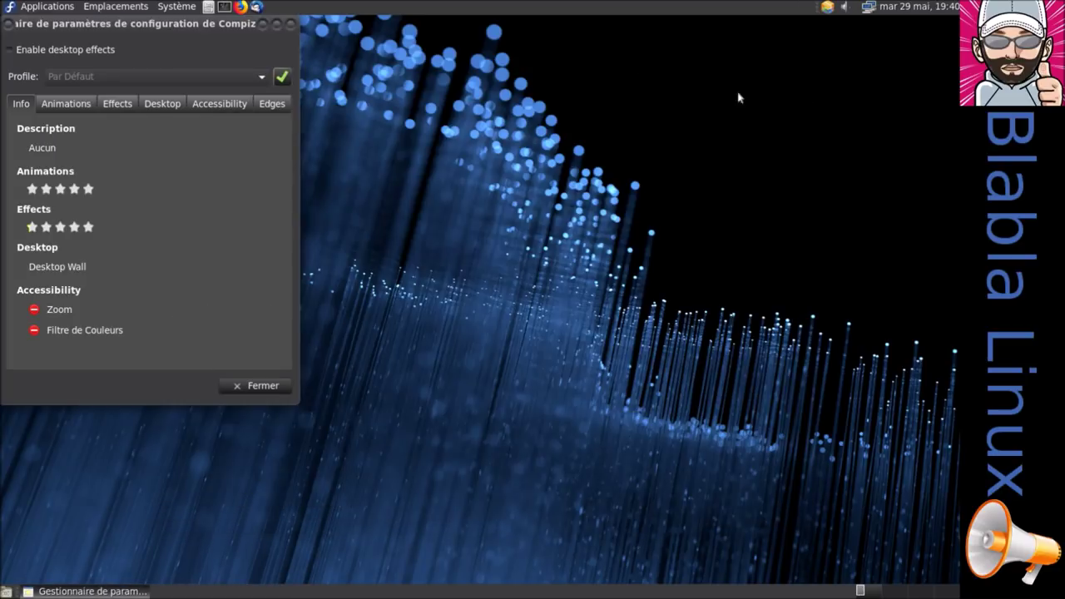
drag(238, 28, 611, 127)
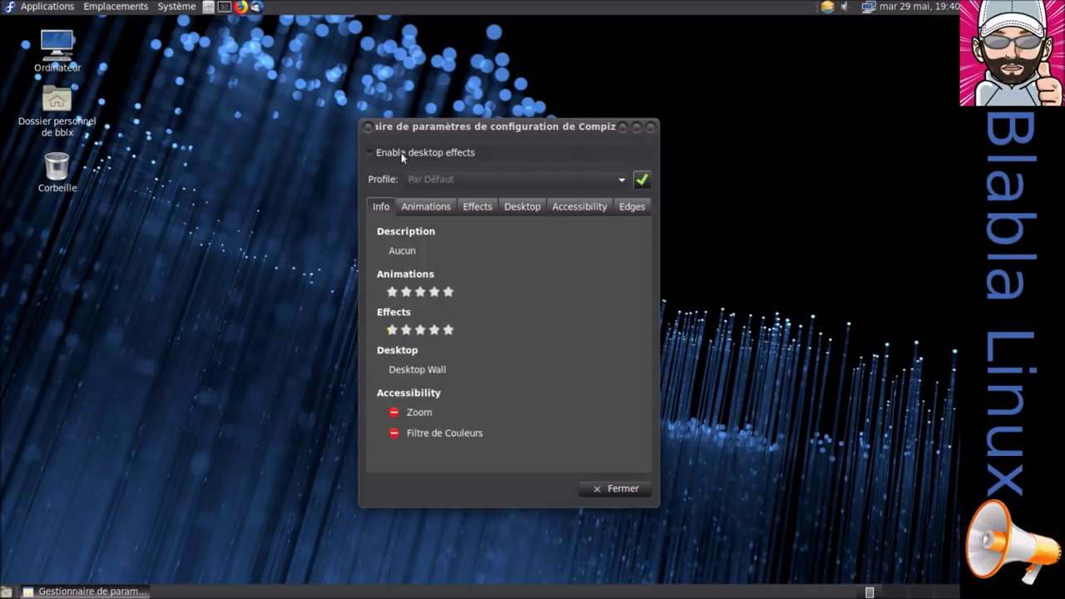
Open the home folder and a terminal, place the terminal mid-desktop, and try maximising and restoring its window
click(209, 9)
click(224, 7)
drag(333, 47, 720, 192)
double_click(720, 193)
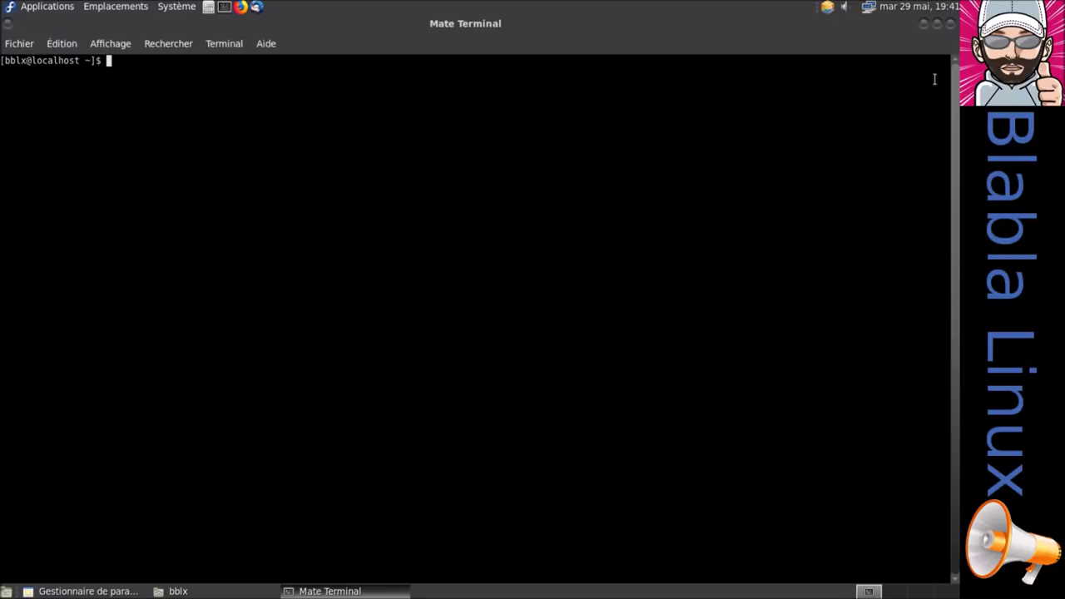
click(938, 25)
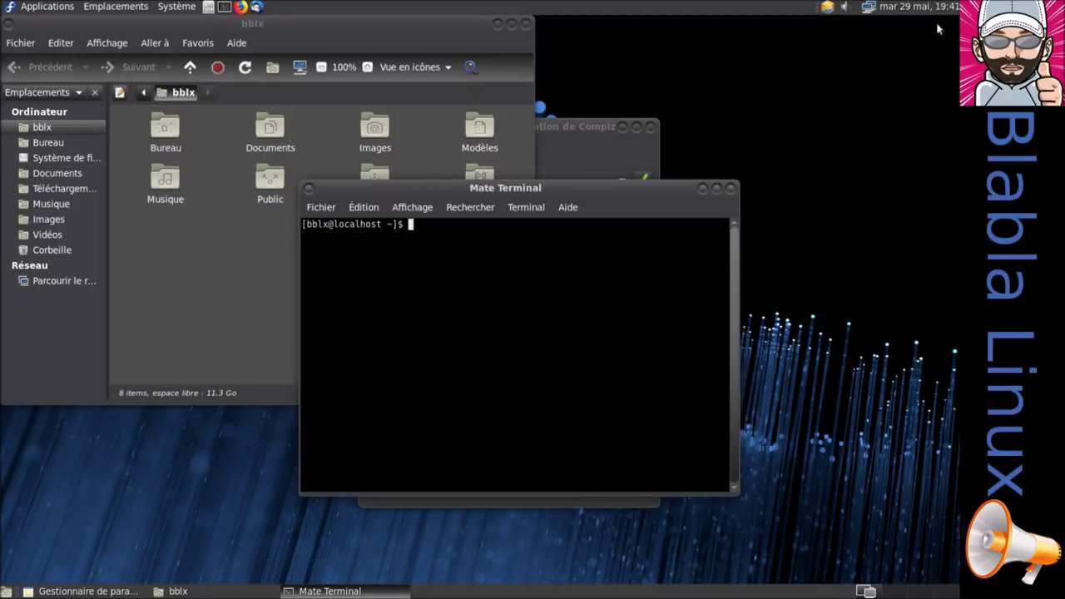
Try minimising and restoring the terminal and switching workspaces, and close the terminal and home folder windows
click(703, 189)
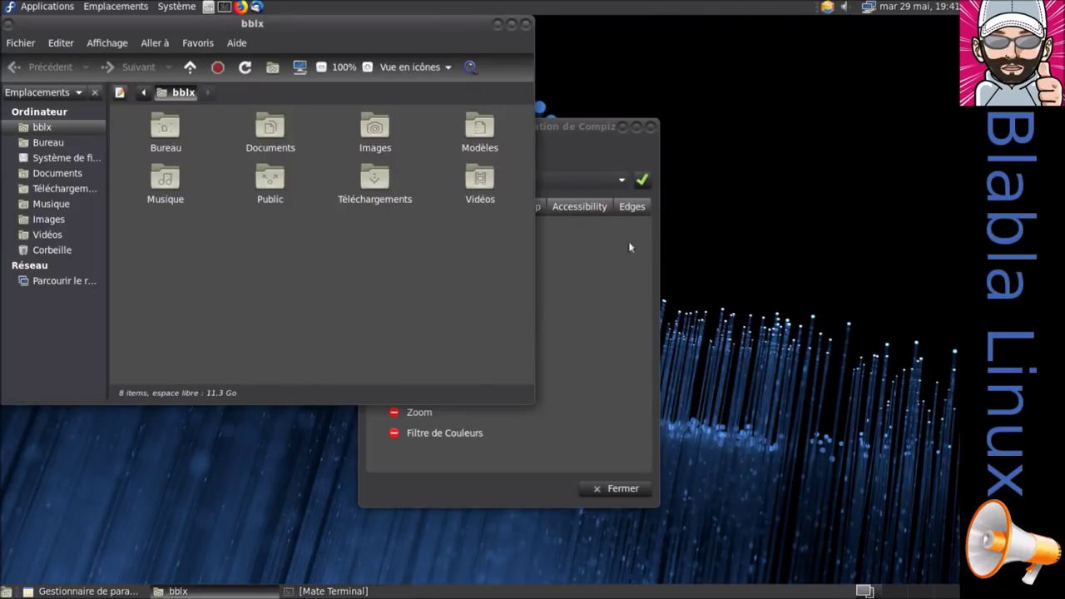
click(334, 592)
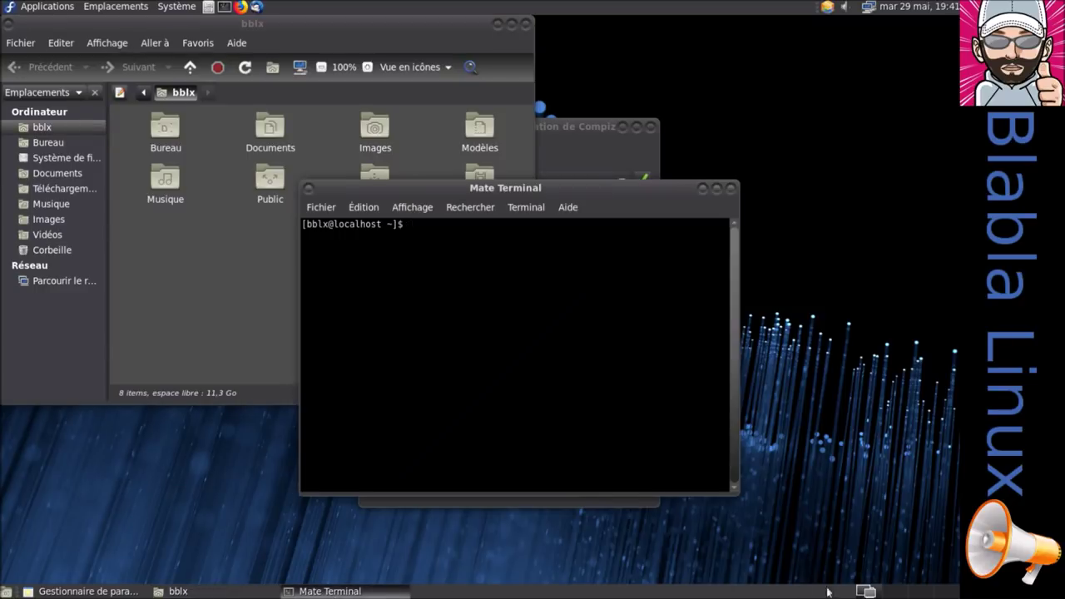
click(889, 593)
click(866, 592)
click(734, 188)
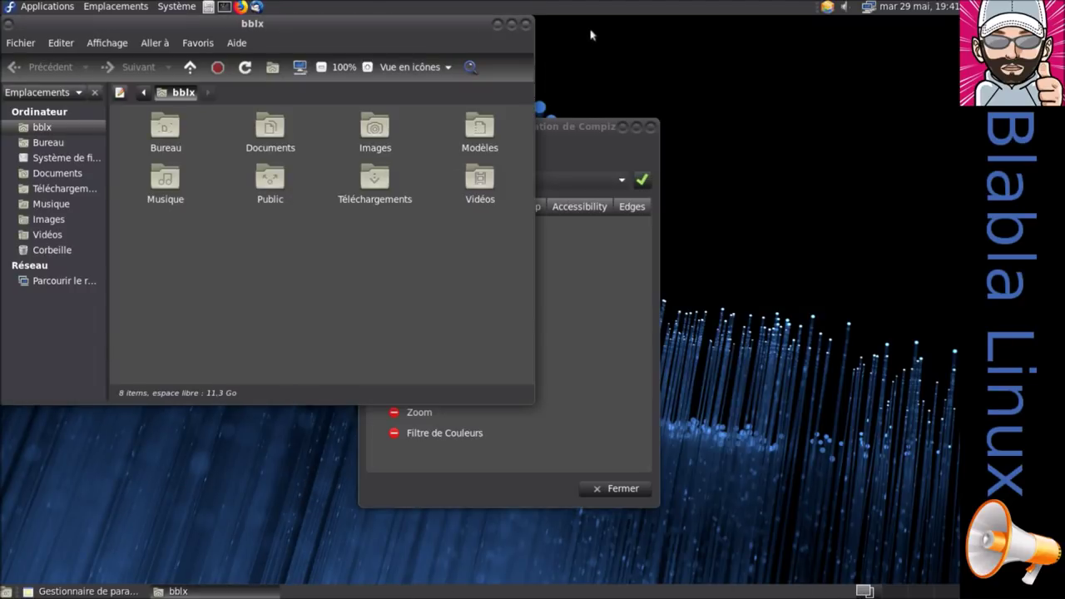
click(525, 24)
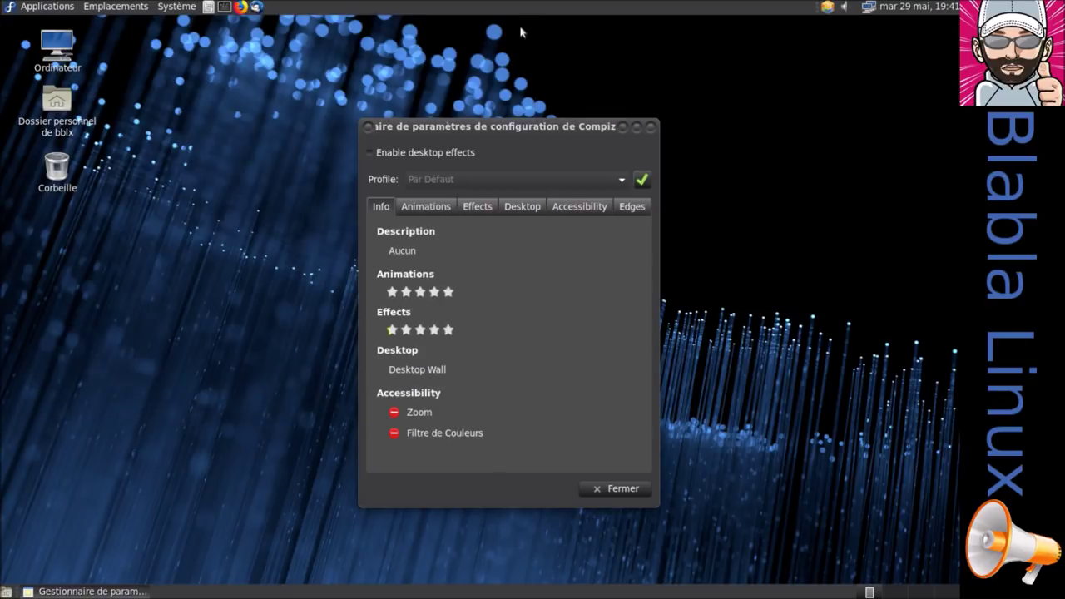
Enable desktop effects with the Default profile and close the simplified Compiz settings manager
click(368, 155)
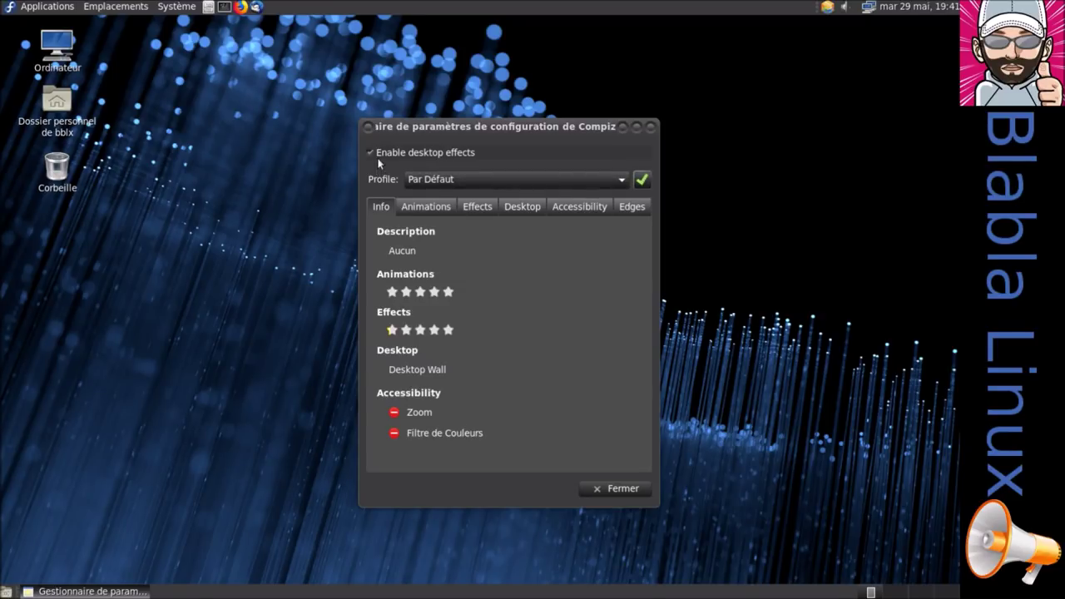
click(641, 179)
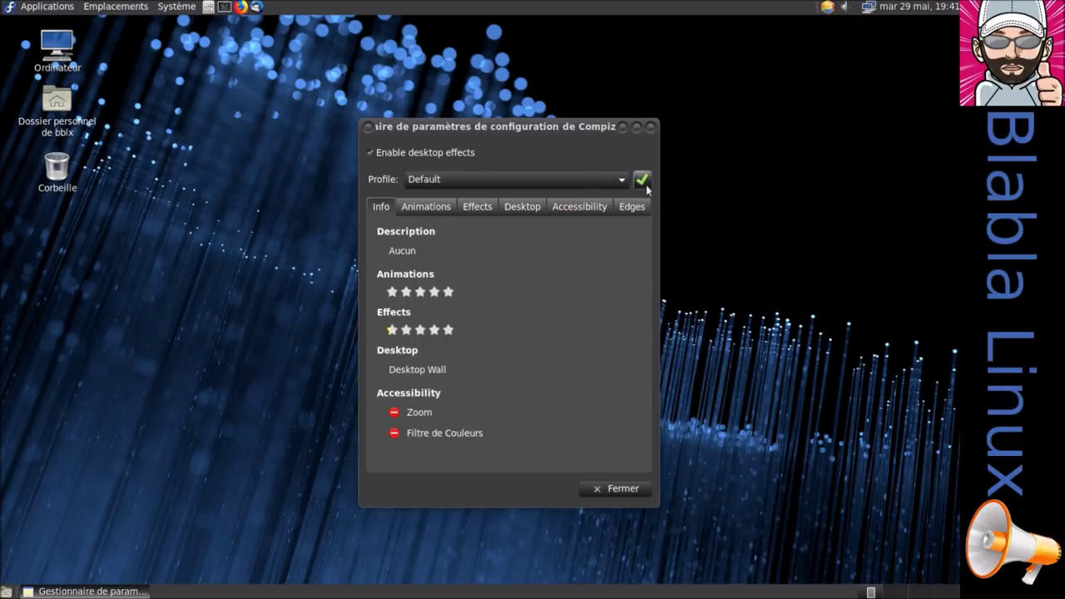
click(632, 492)
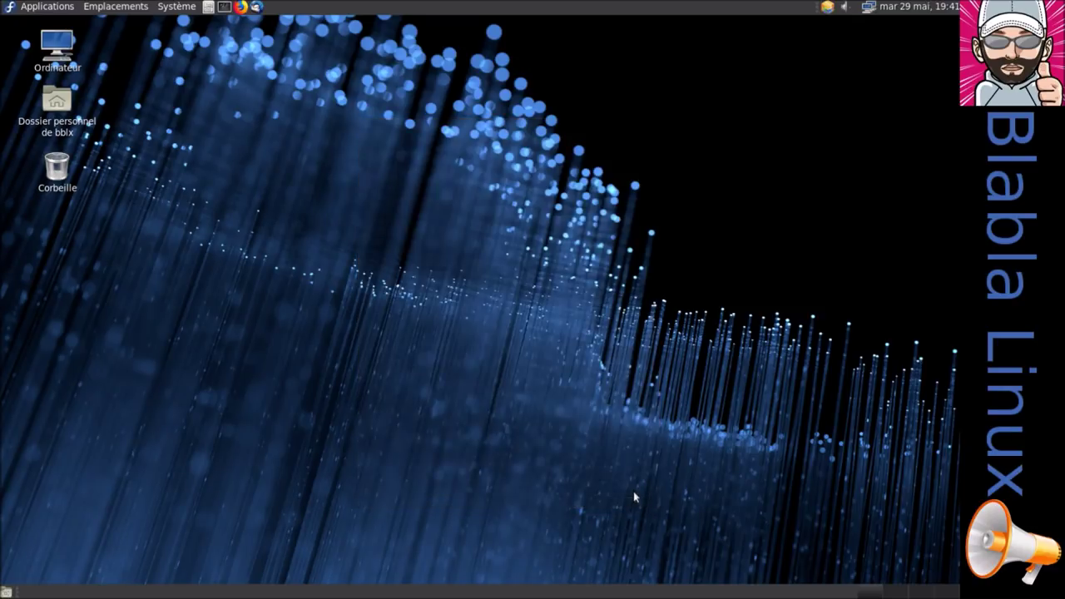
Open the home folder, try maximising, minimising and restoring its window, and close it
click(212, 8)
drag(471, 84, 424, 172)
click(671, 174)
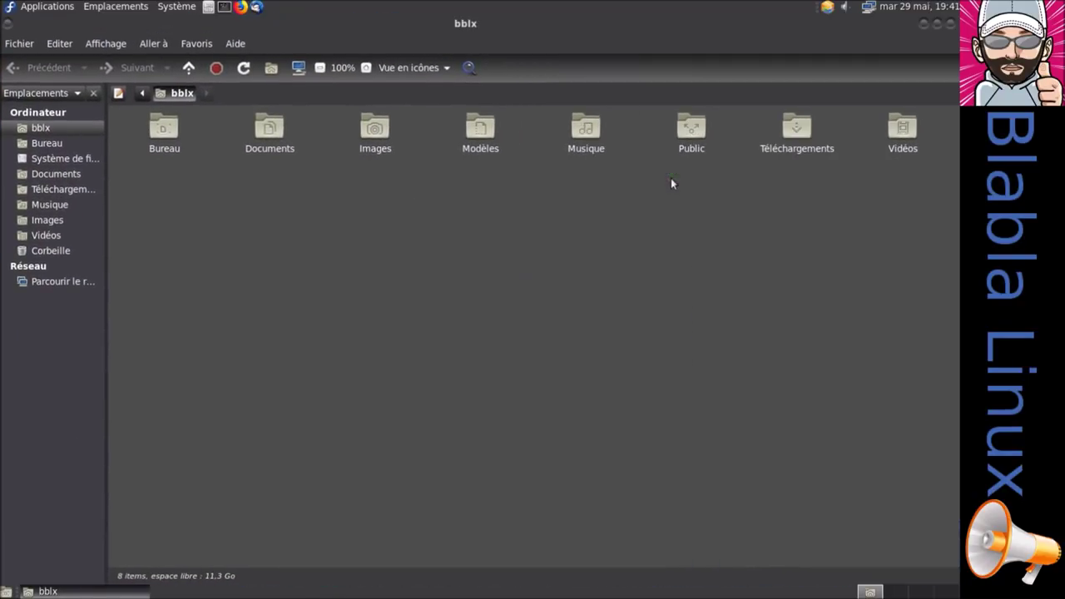
click(923, 25)
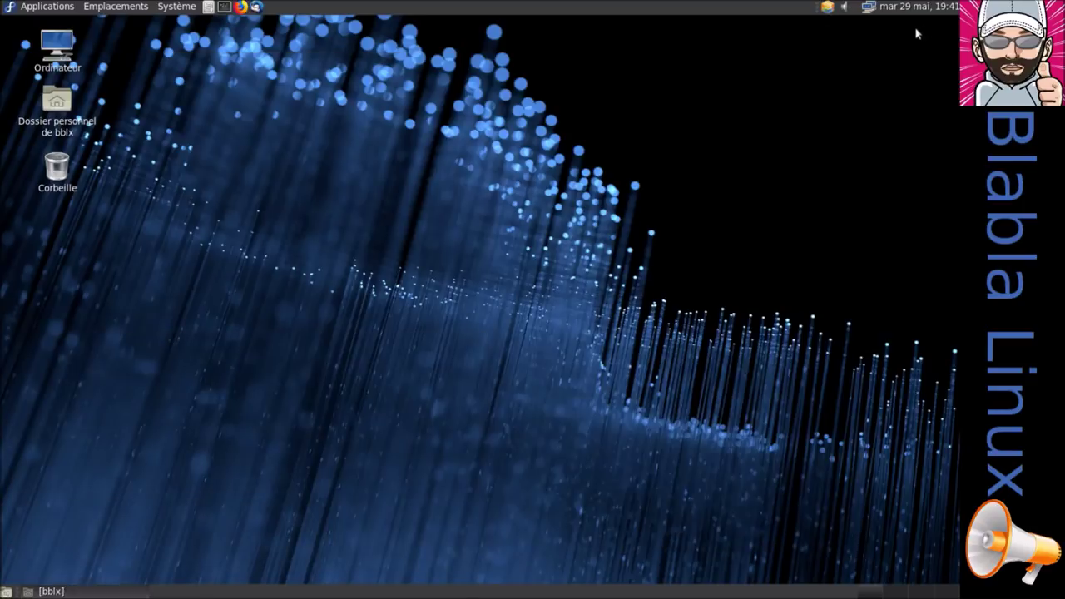
click(90, 590)
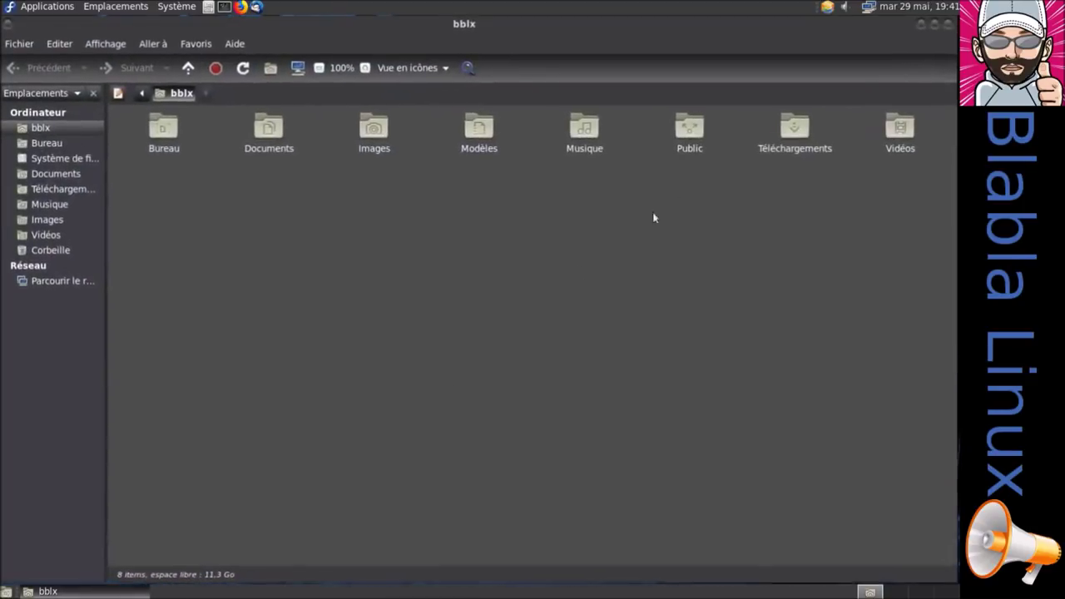
click(949, 26)
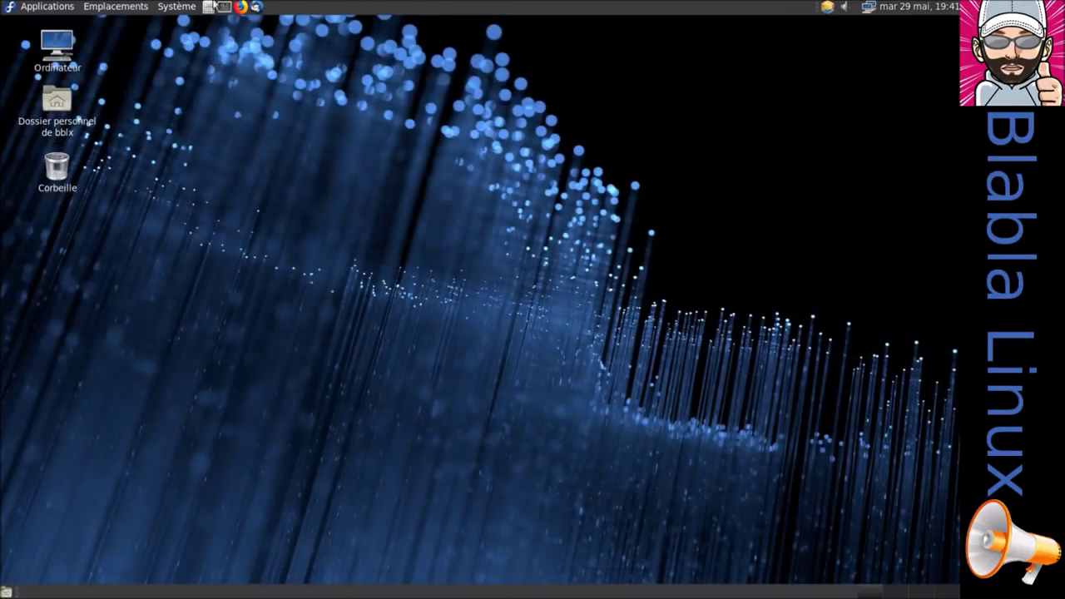
Reopen the simplified Compiz settings manager from the control centre, and close the control centre
click(176, 7)
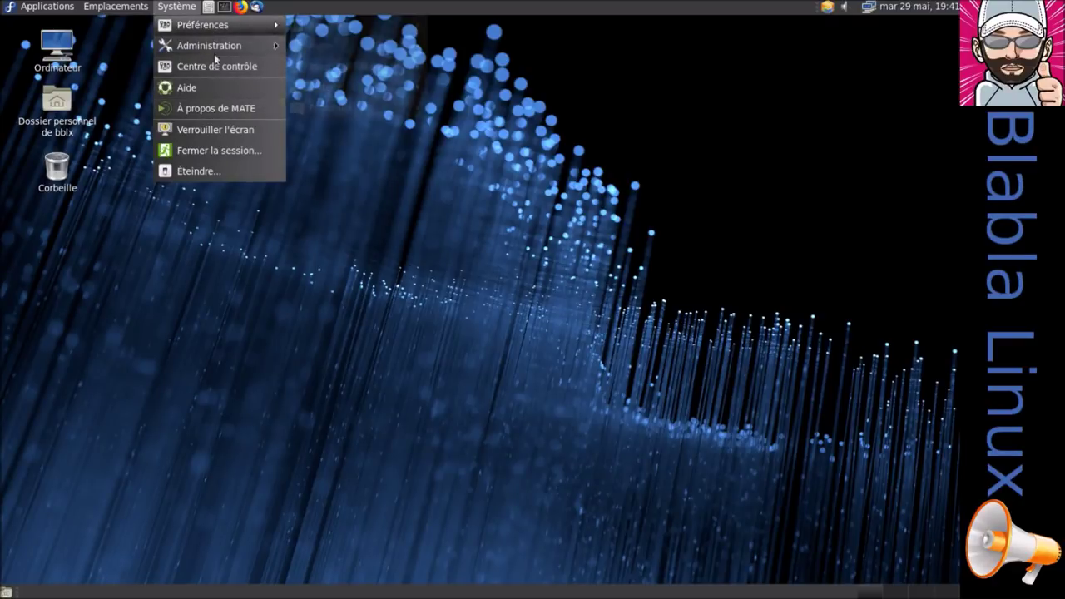
click(216, 67)
scroll(341, 388, down, 2)
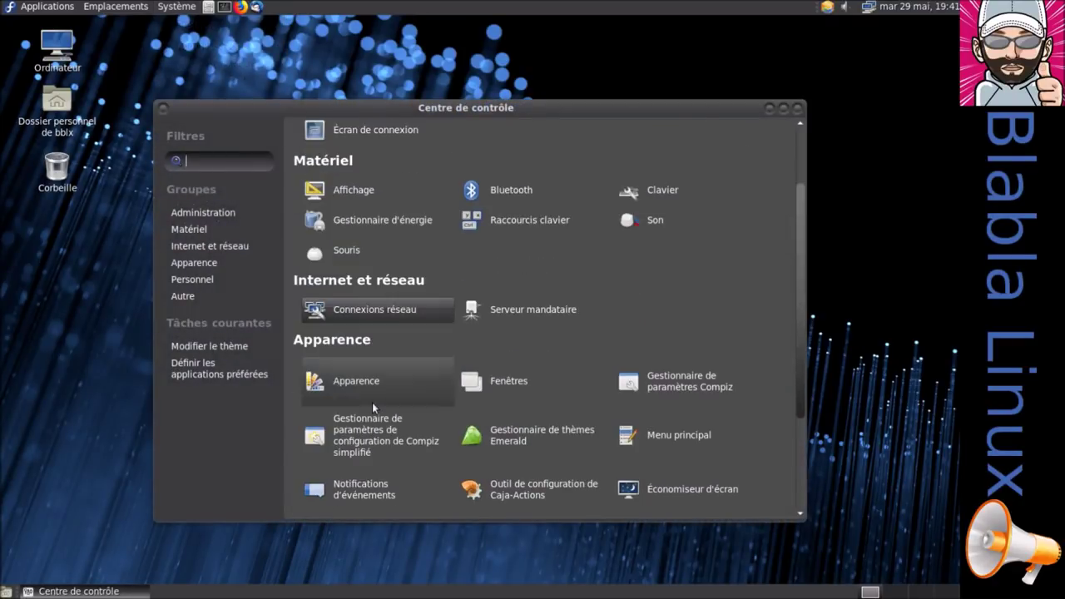
click(387, 449)
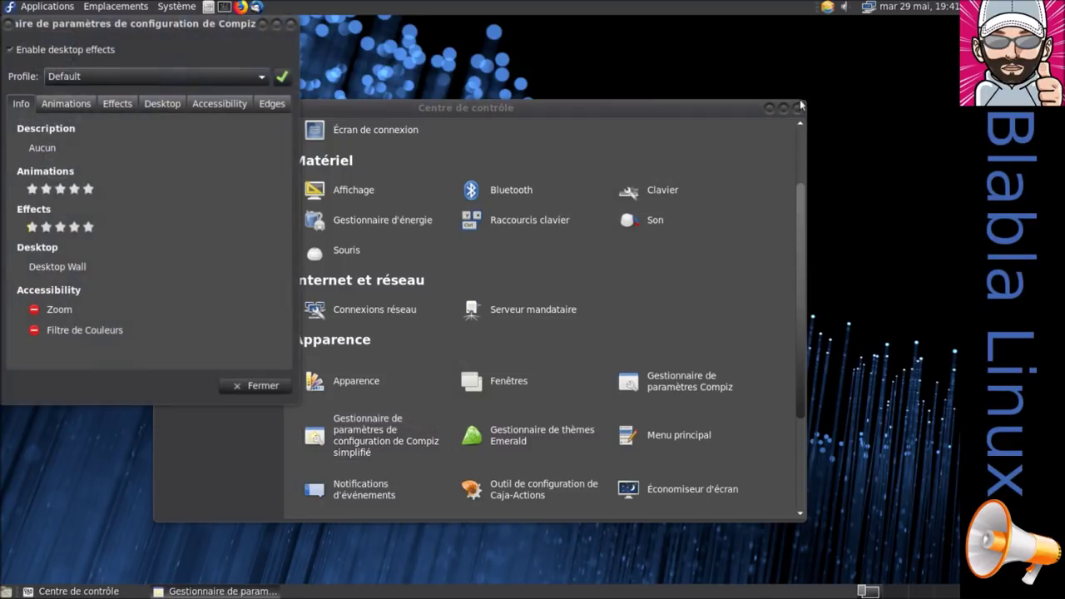
click(796, 109)
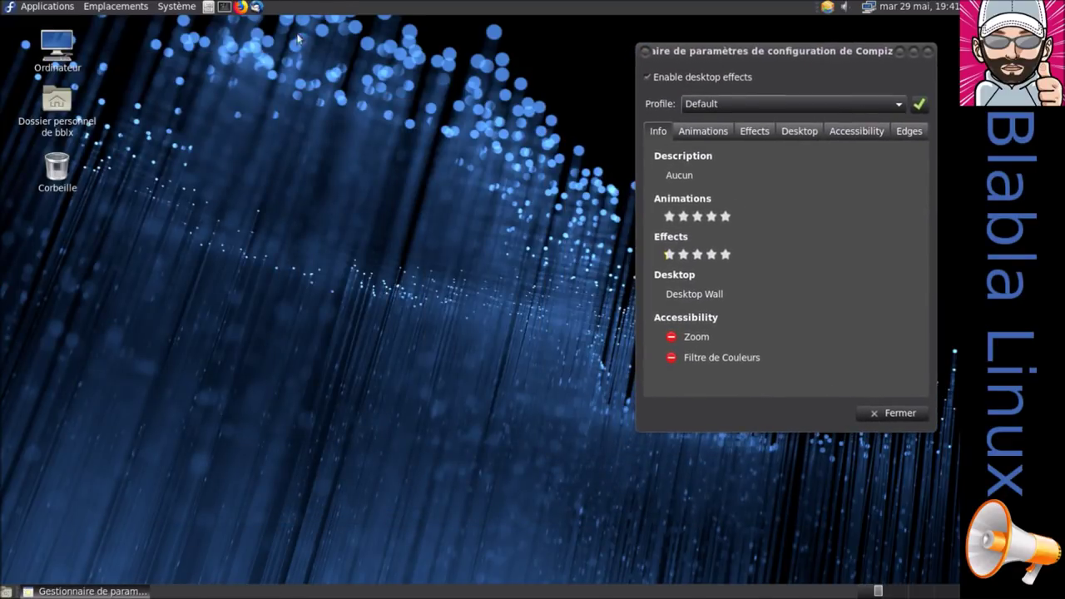
Open the home folder, a terminal, the MATE calculator and the character table as test windows
click(222, 7)
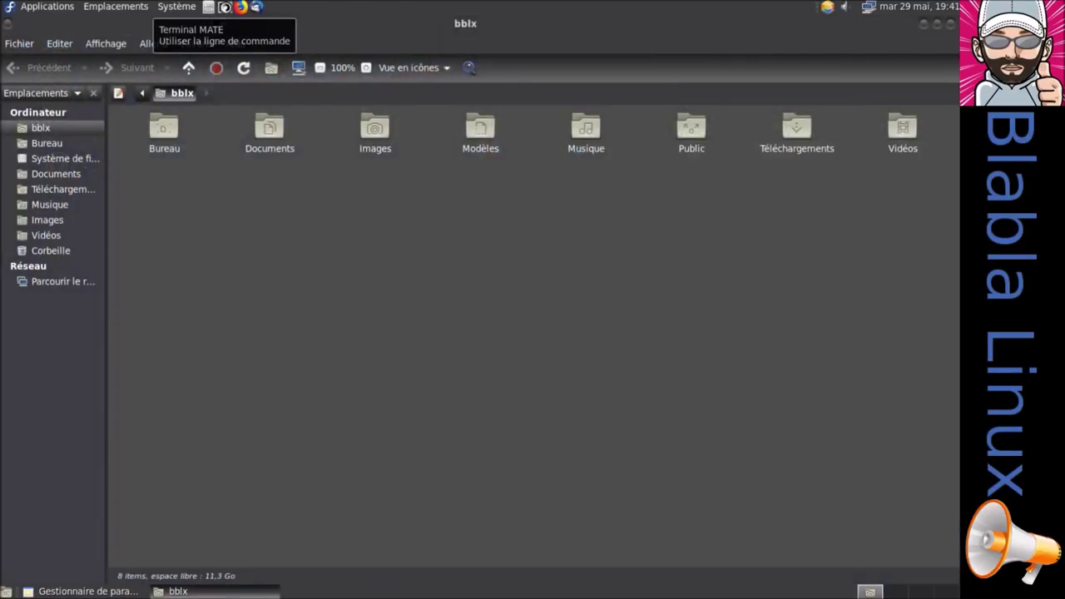
click(224, 8)
click(44, 8)
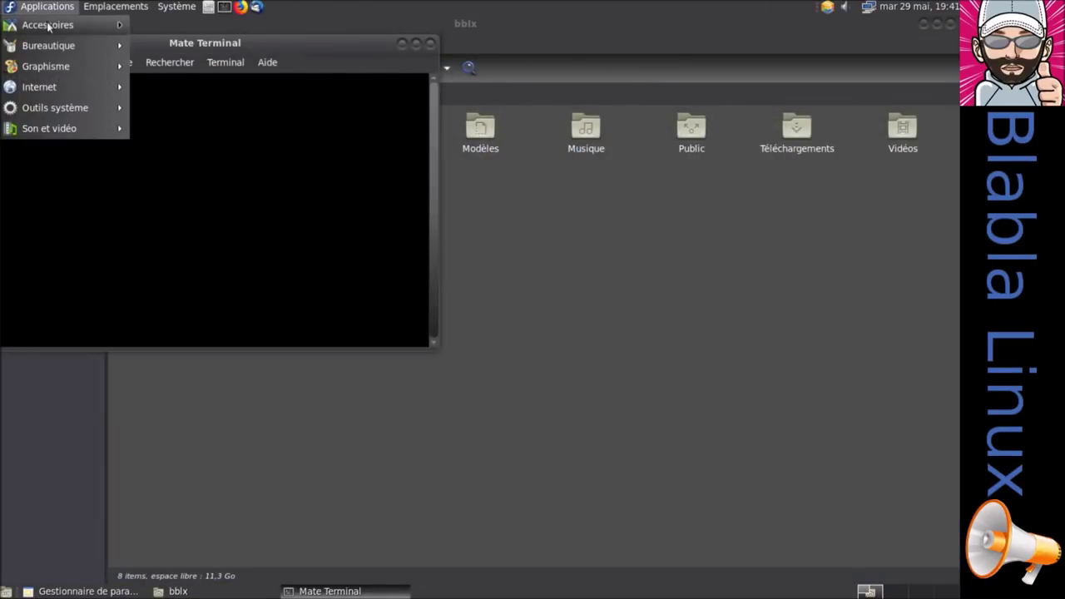
mouse_move(50, 25)
click(187, 26)
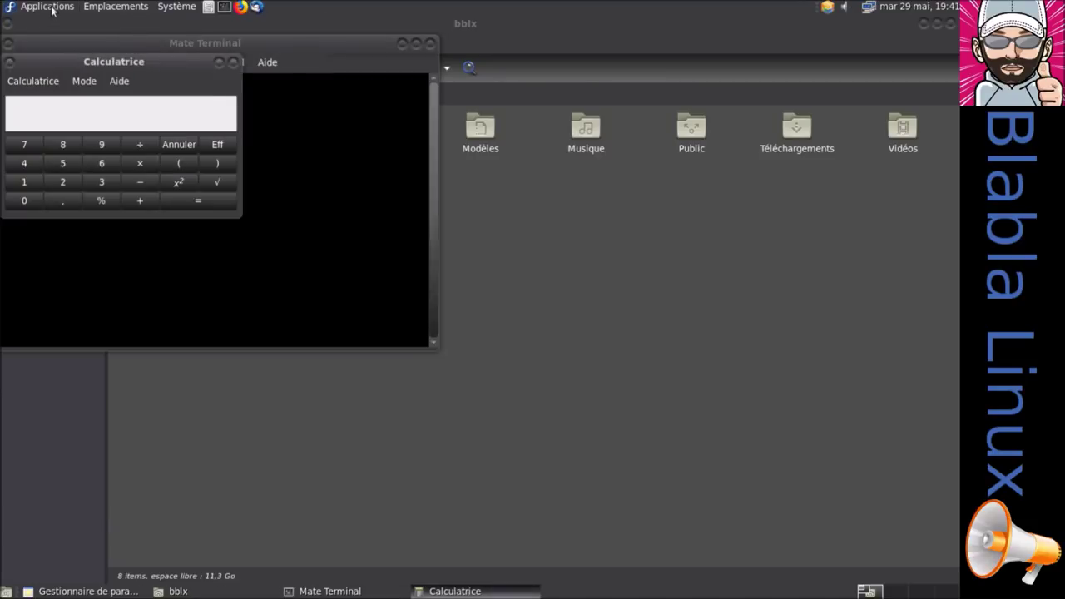
click(52, 7)
mouse_move(56, 24)
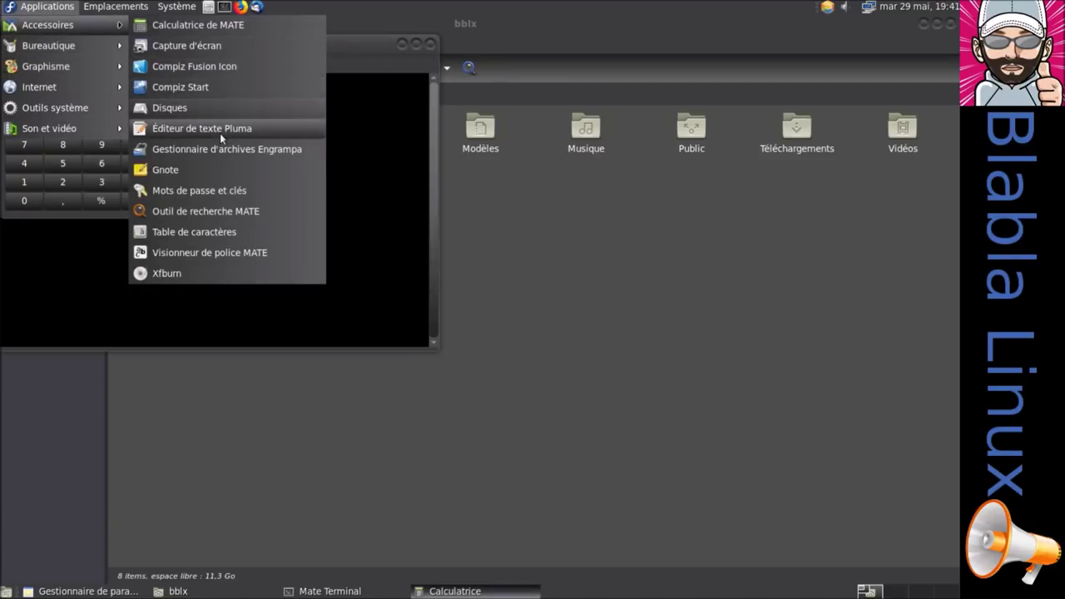
click(222, 236)
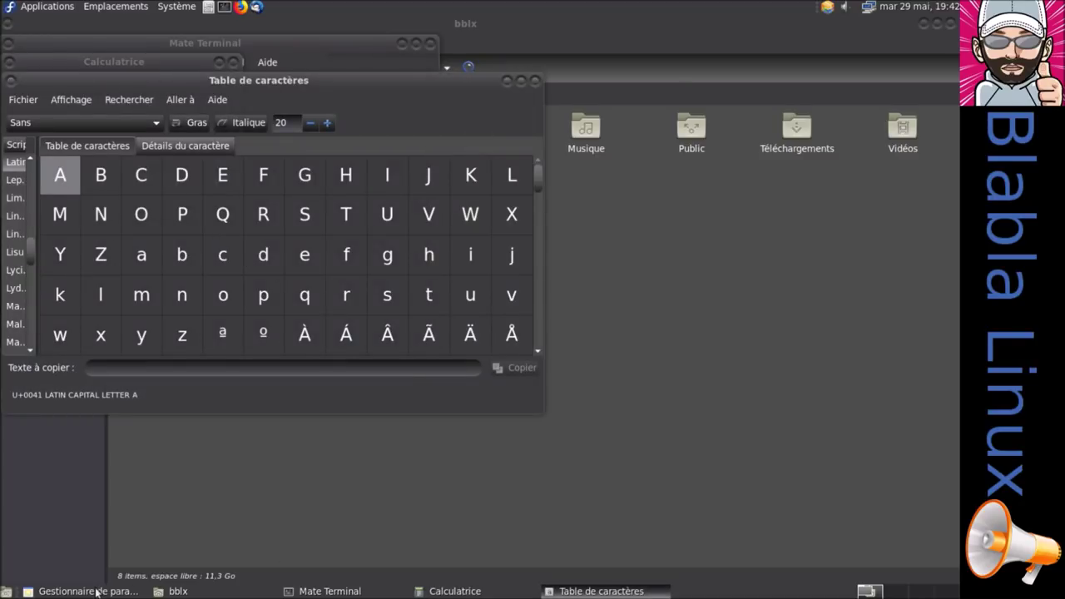
Bring the Compiz settings manager to the front beside the character table and view its available profiles
click(98, 592)
drag(700, 56, 649, 106)
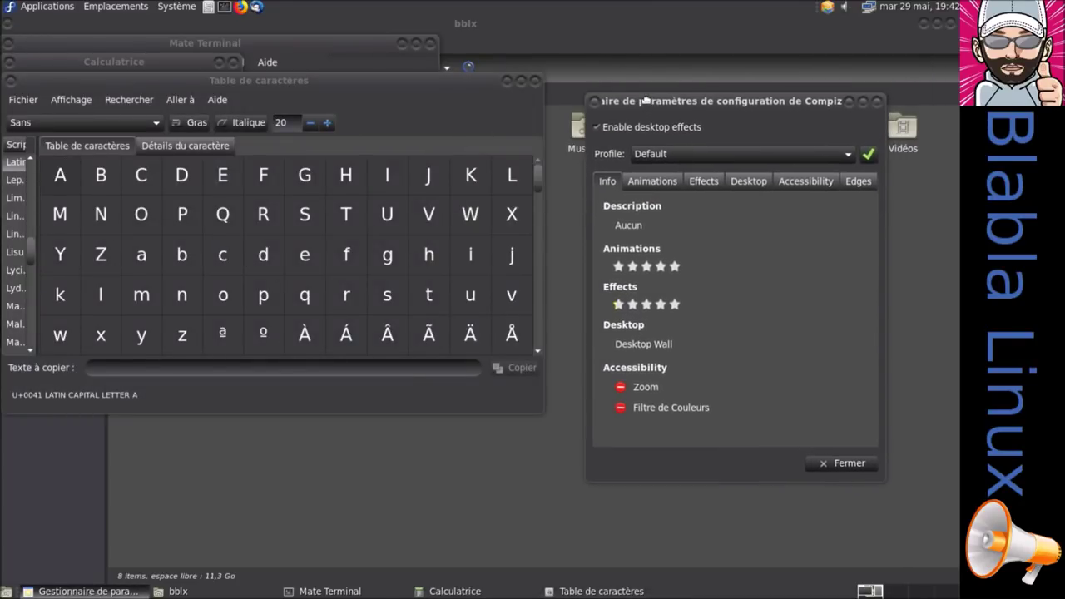
click(659, 155)
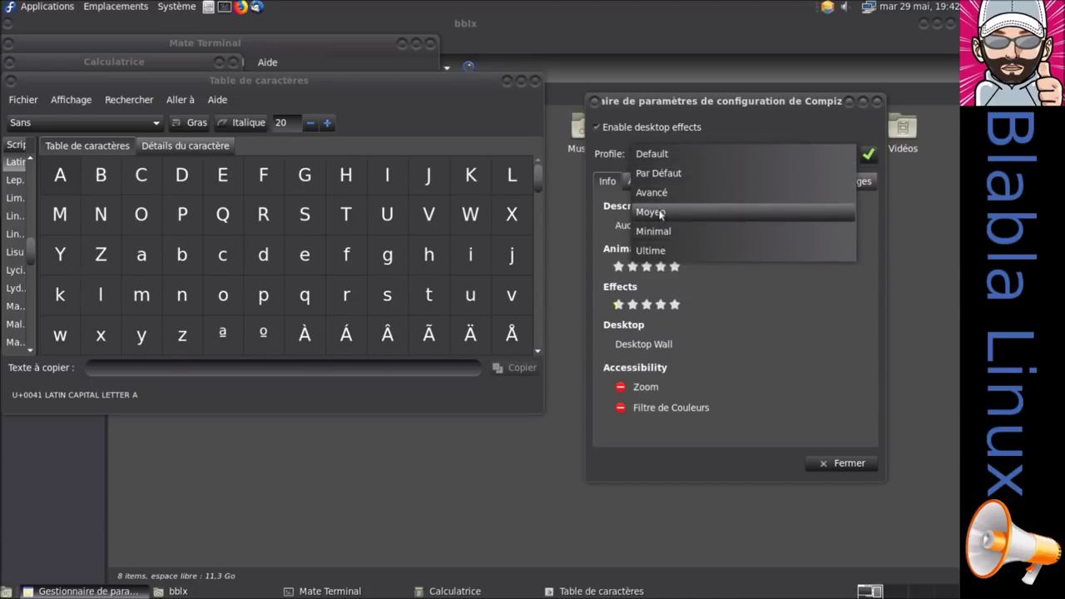
click(666, 158)
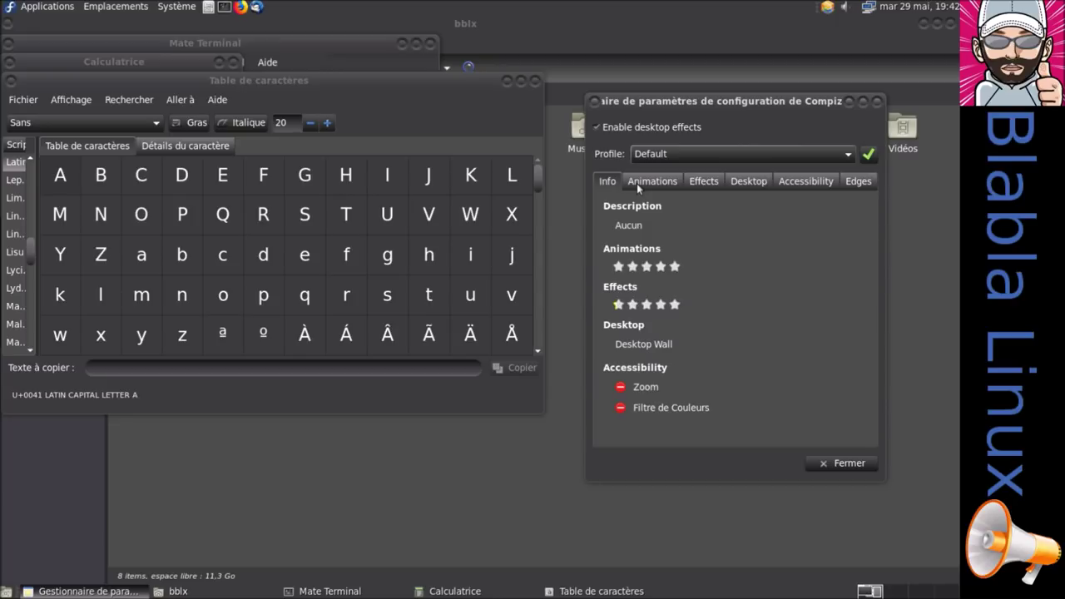
Try switching to the next workspace and back, and cycle through the open windows with the window switcher
click(889, 591)
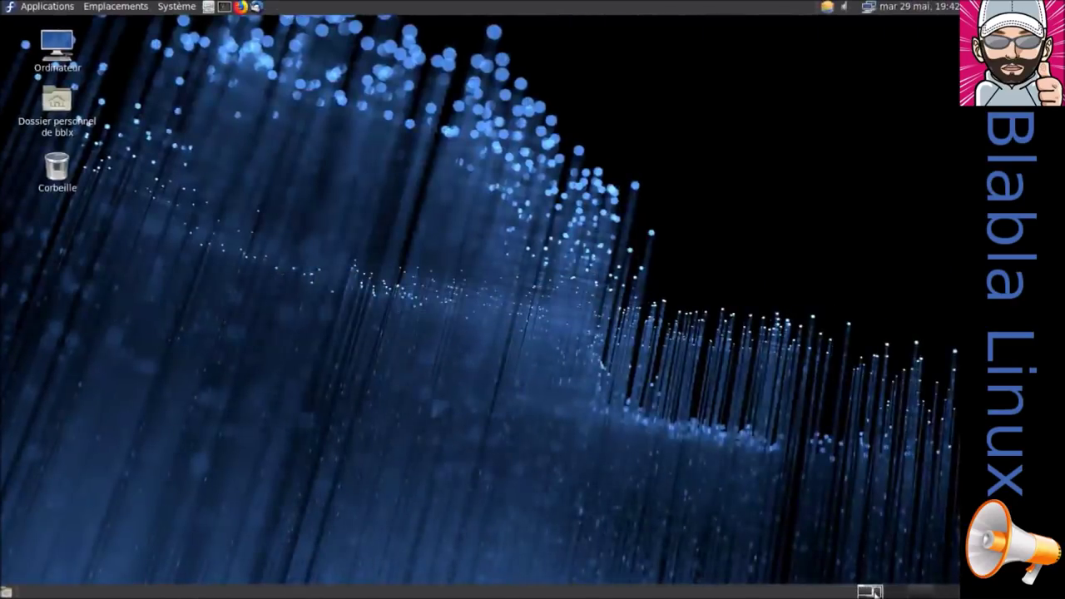
click(871, 591)
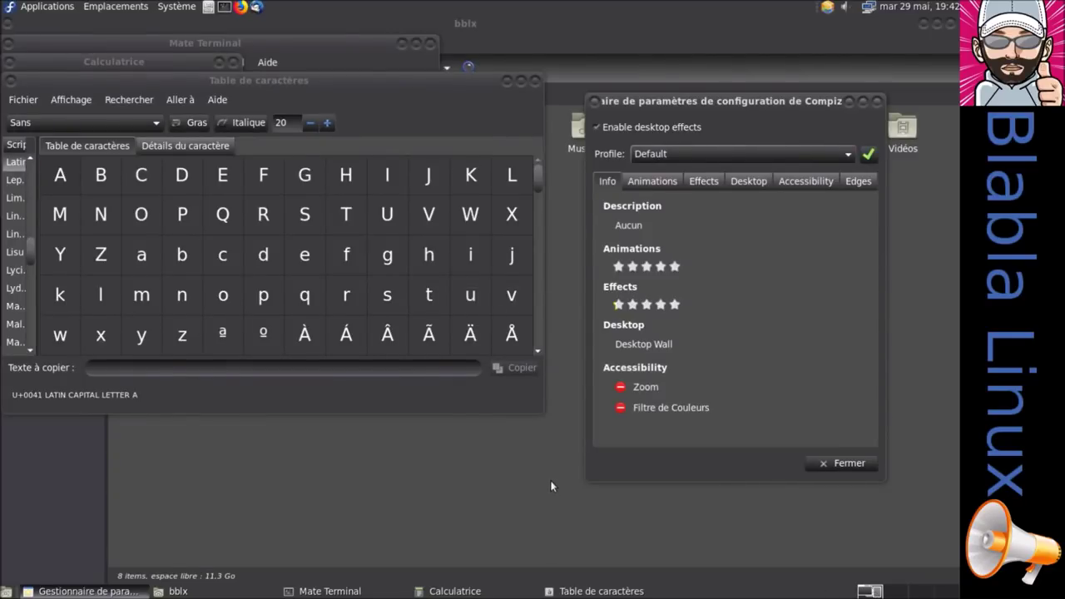
key(alt+Tab)
key(alt+Tab)
key(alt+Tab)
key(alt+Tab)
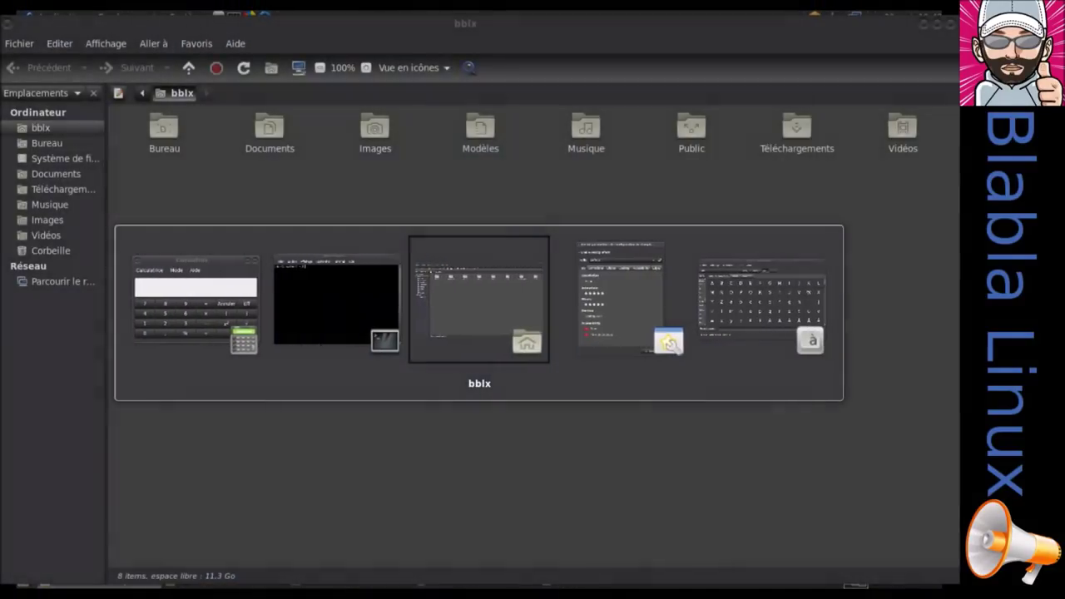
key(alt+Tab)
key(alt+Tab)
key(alt+Tab)
key(alt+Tab)
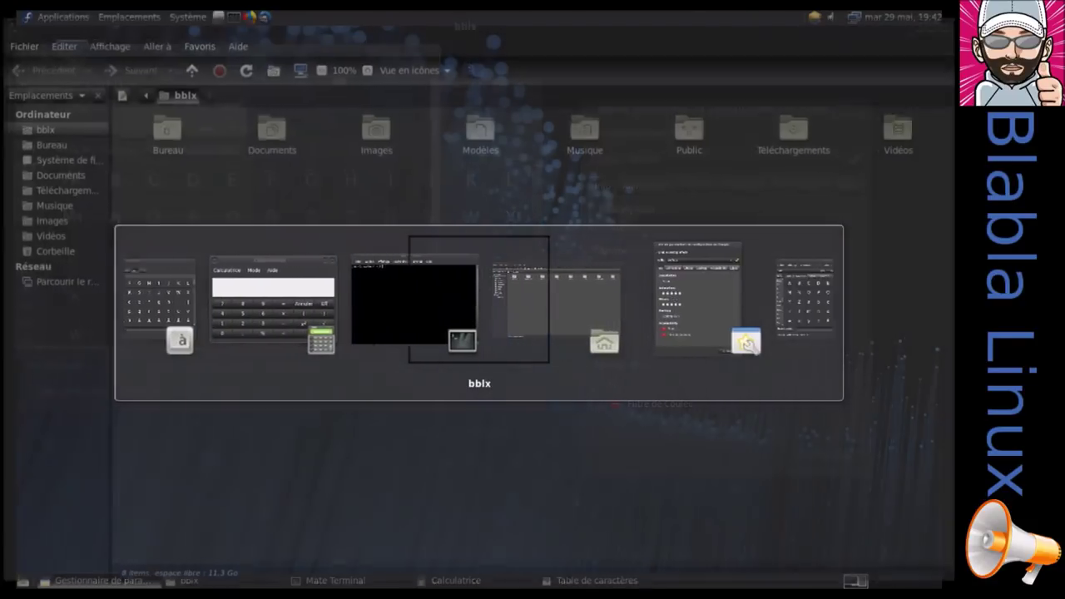
key(alt+Tab)
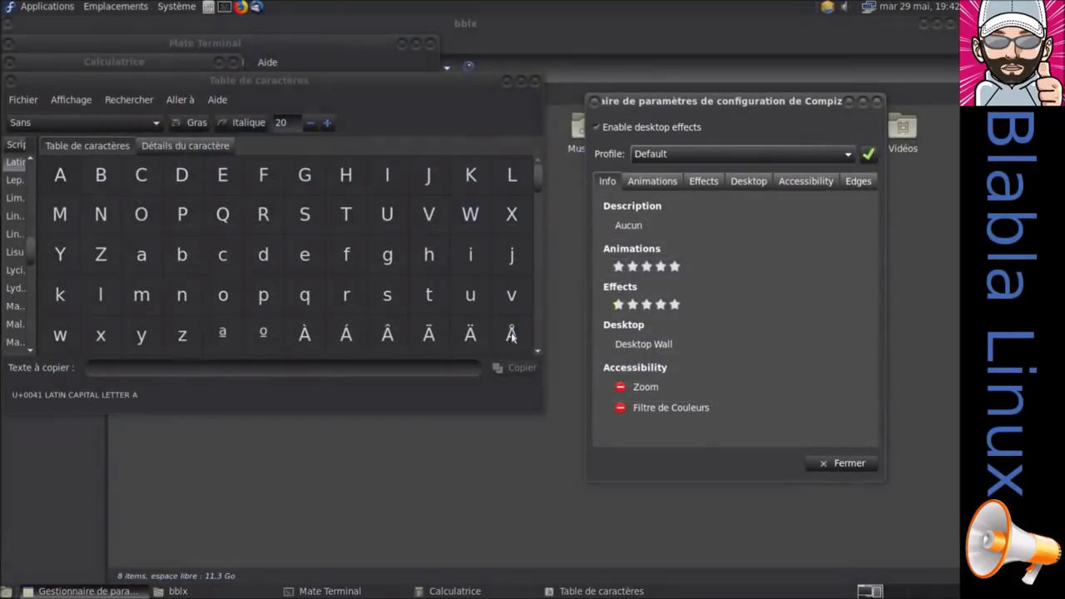
Review the Compiz animation, effect, desktop, accessibility and screen edge settings, ending on the profile information
click(666, 182)
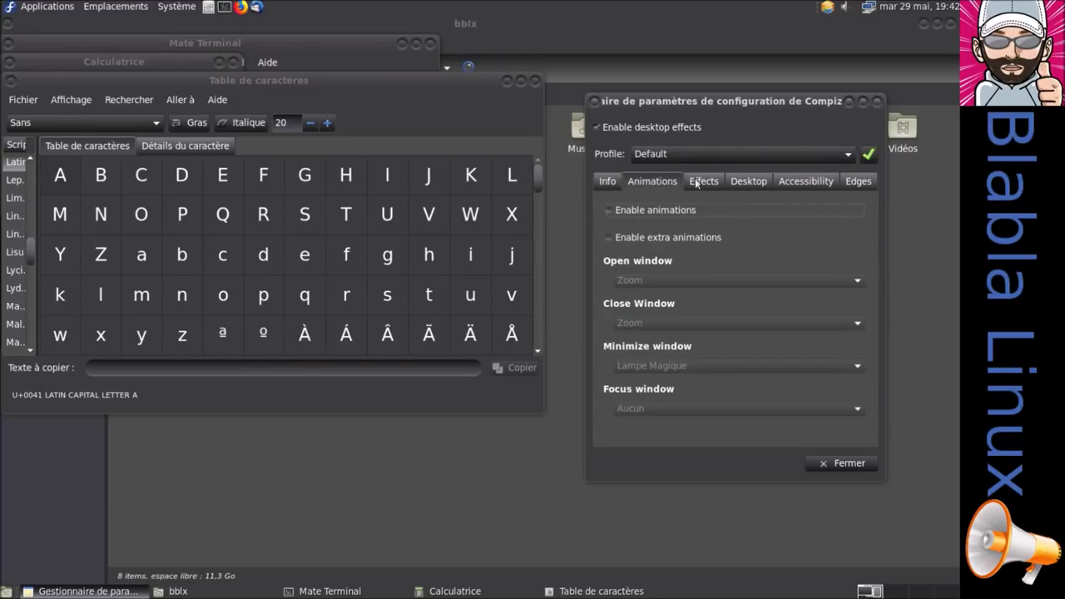
click(704, 182)
click(750, 181)
click(799, 183)
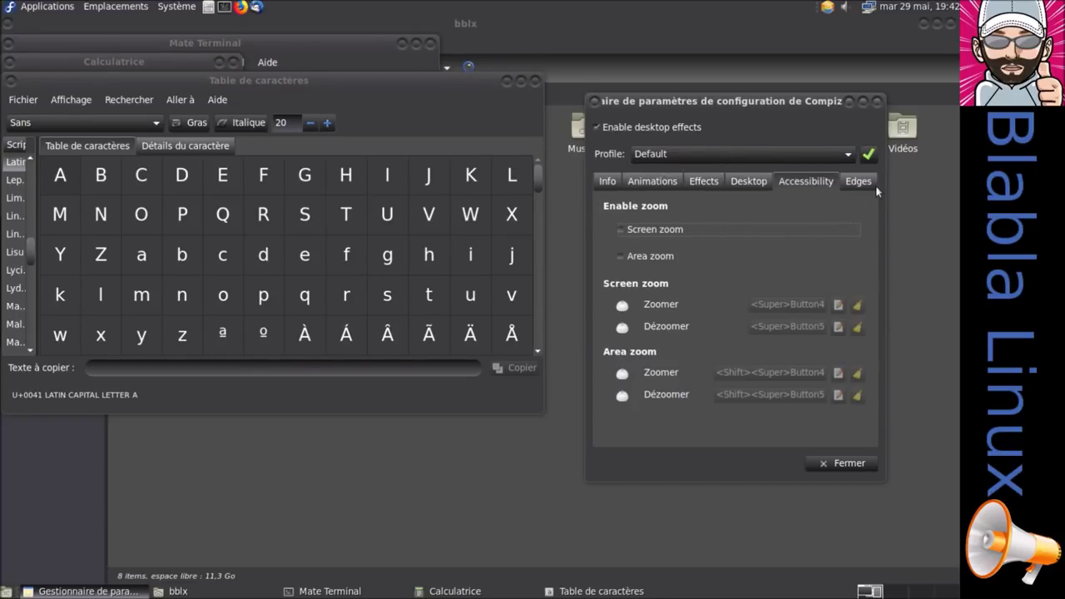
click(868, 184)
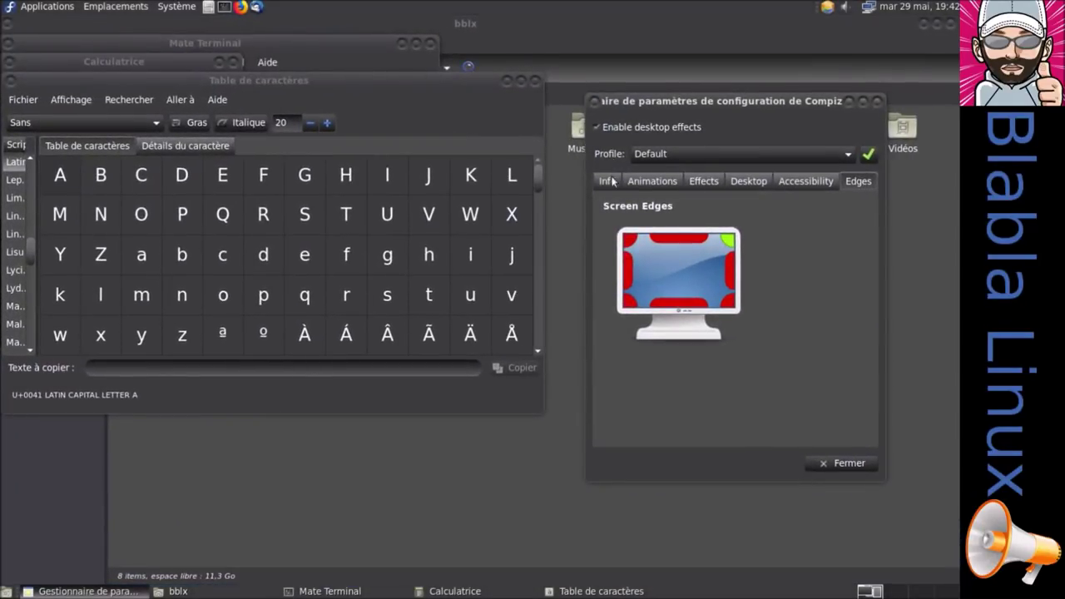
click(613, 182)
Apply the Minimal profile and review its animation and effect settings
click(654, 154)
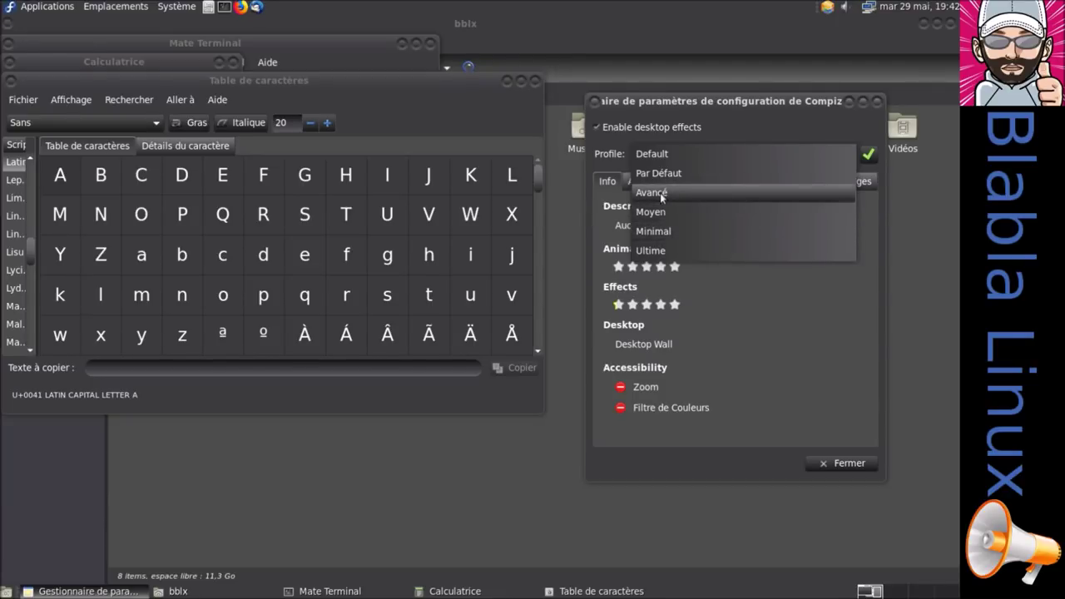
click(730, 105)
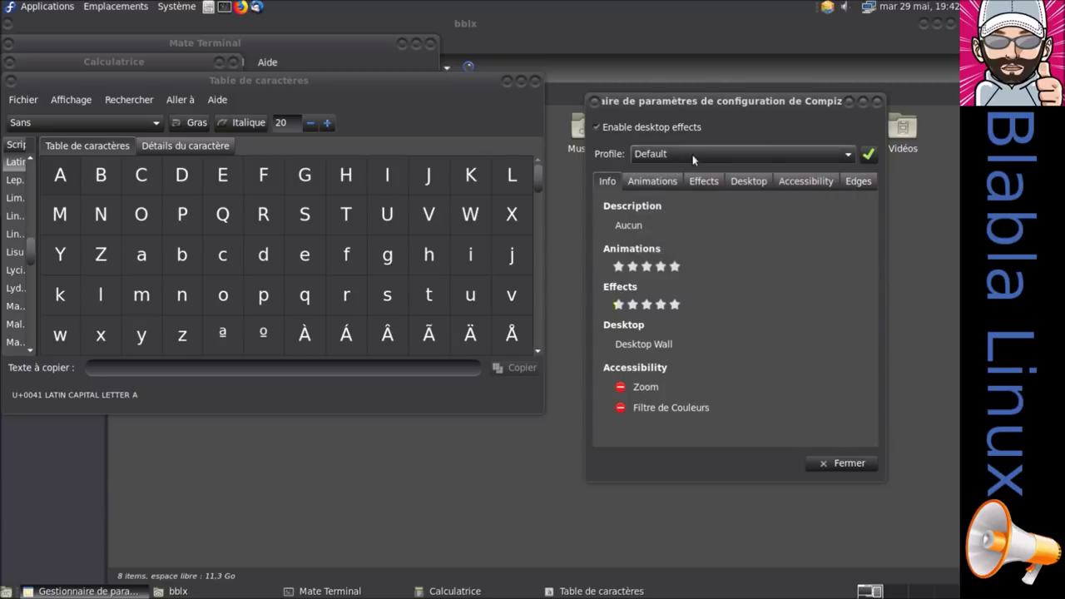
click(655, 180)
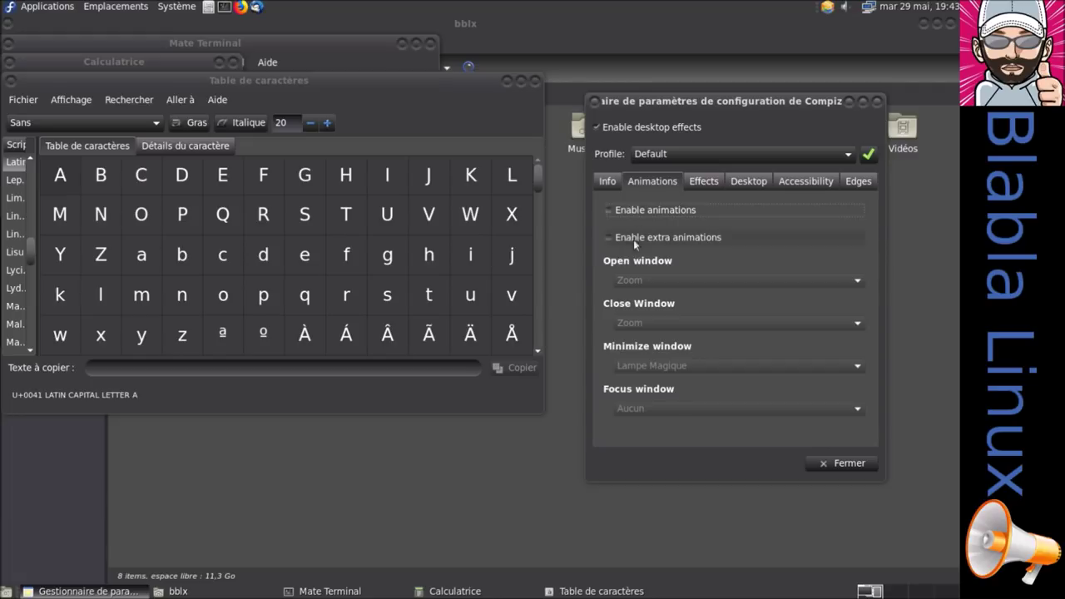
click(651, 155)
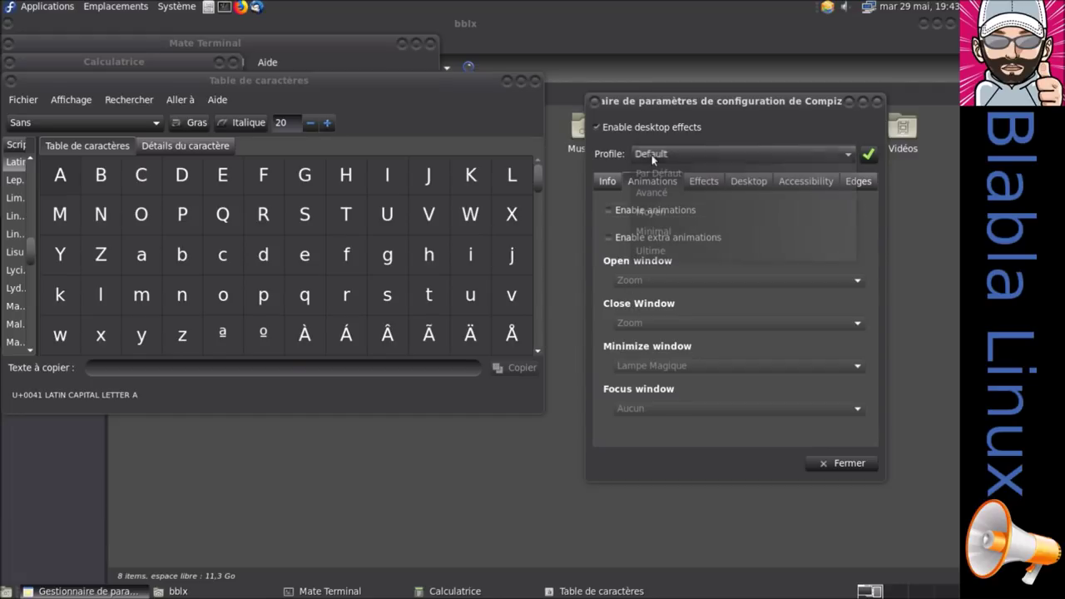
click(667, 230)
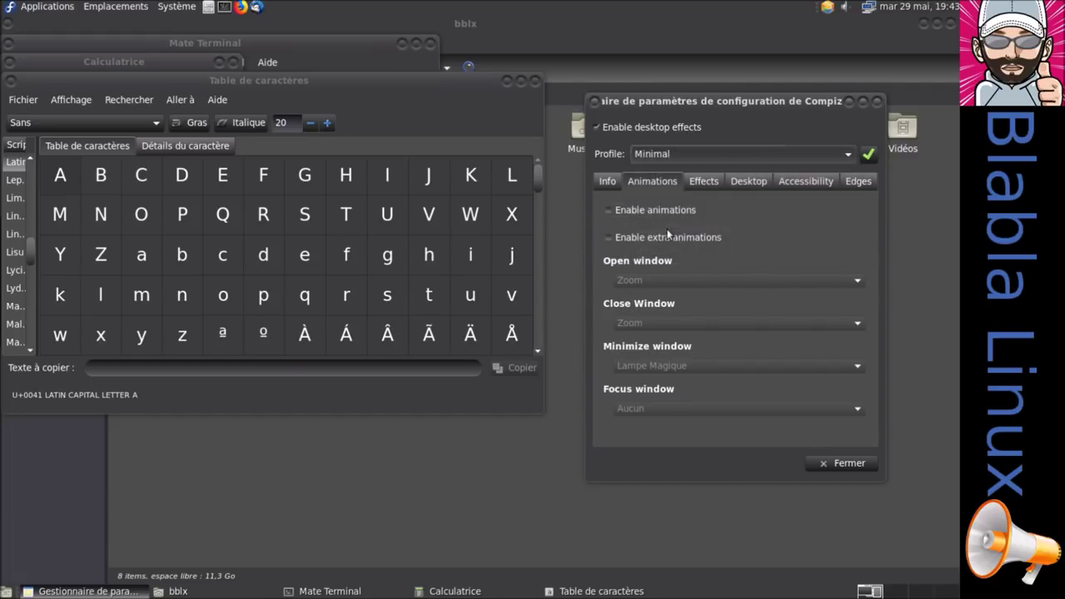
click(864, 159)
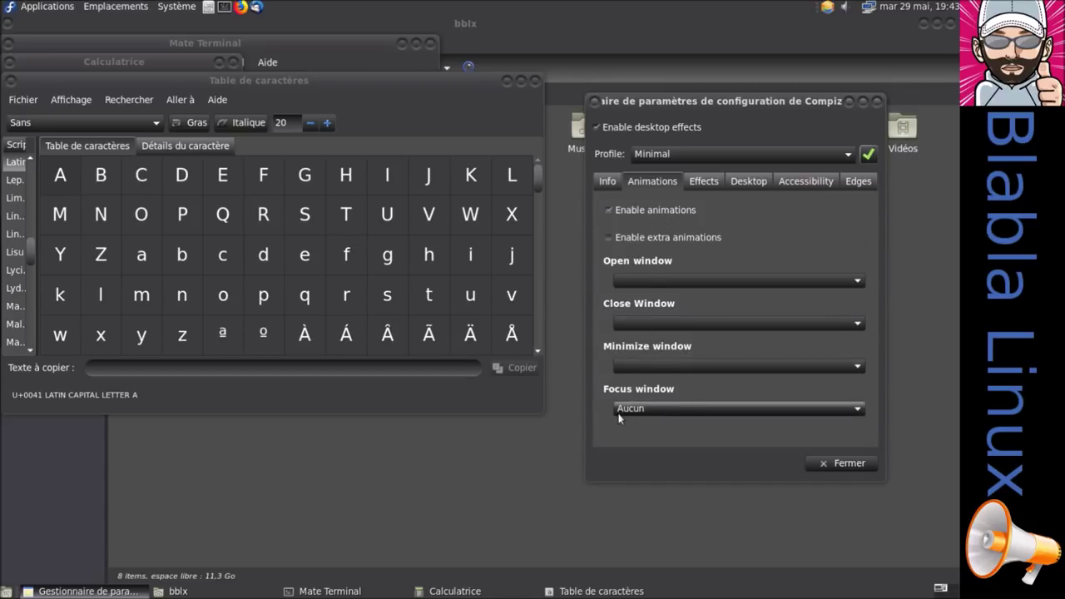
click(715, 182)
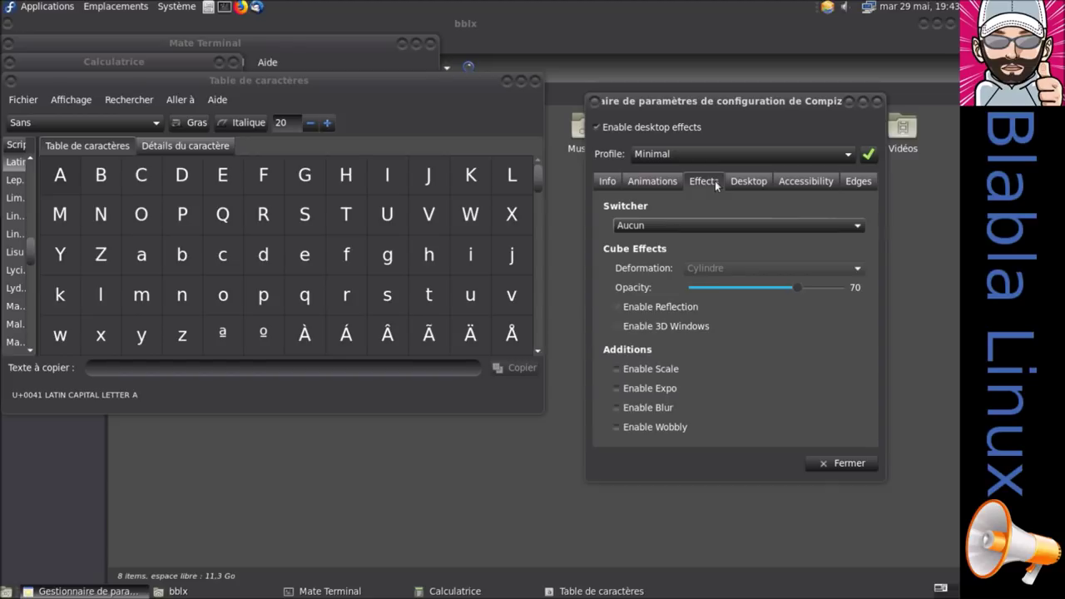
click(656, 185)
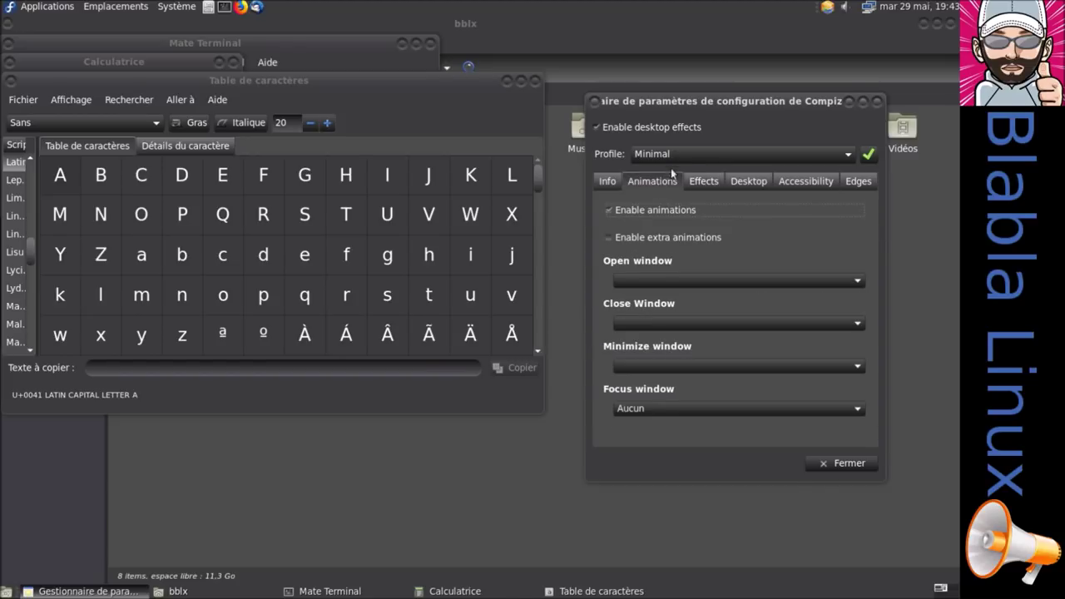
Switch the Compiz profile to Moyen and apply it
click(676, 157)
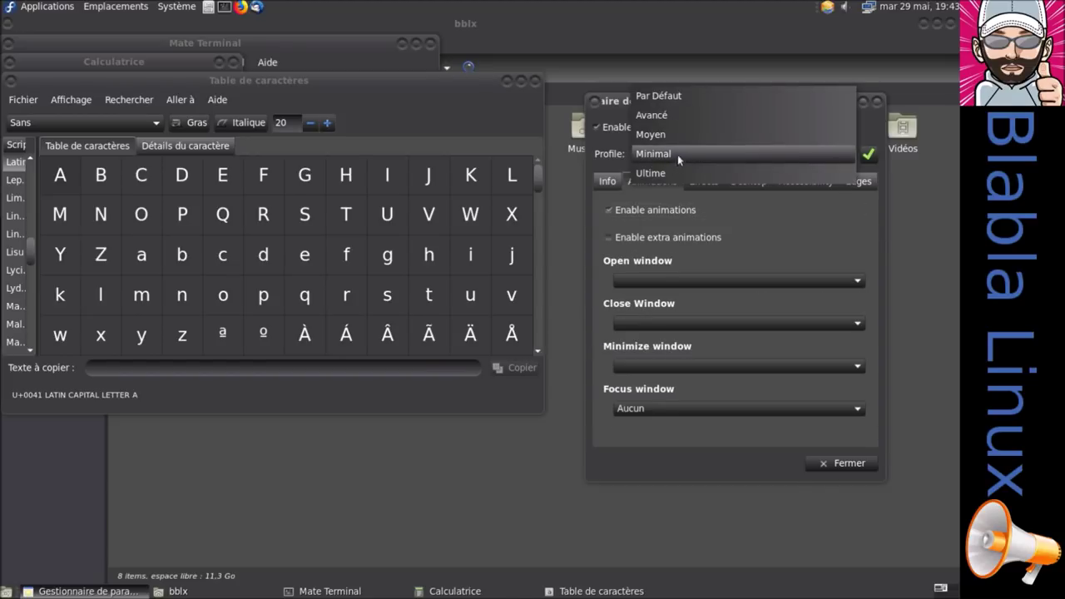
click(681, 136)
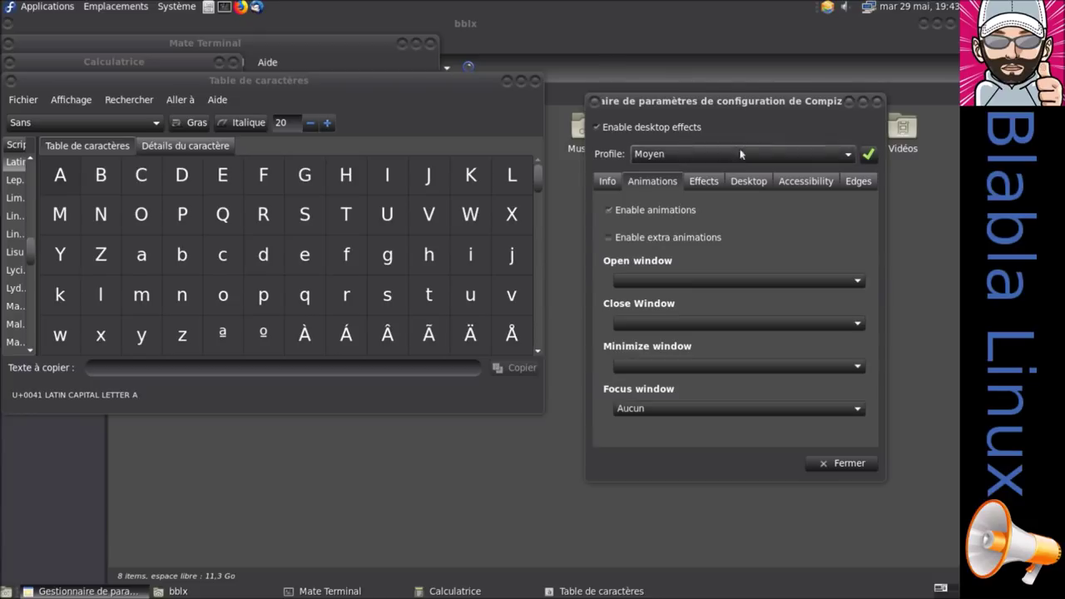
click(869, 155)
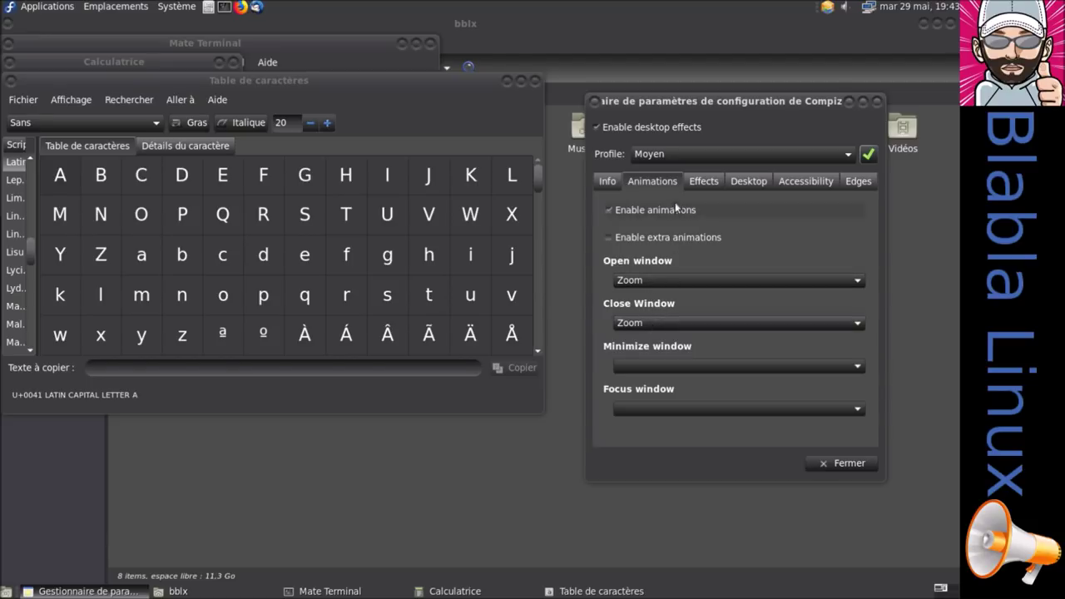
Review the Moyen profile's effect, desktop, accessibility, screen edge and information pages, ending on its animation settings
click(671, 155)
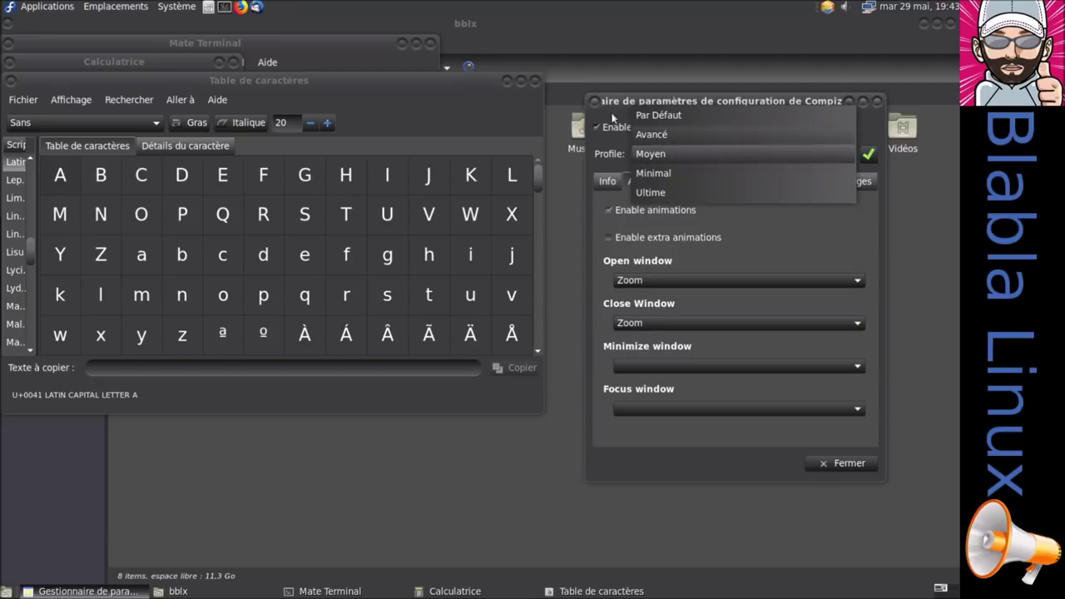
click(671, 154)
click(707, 183)
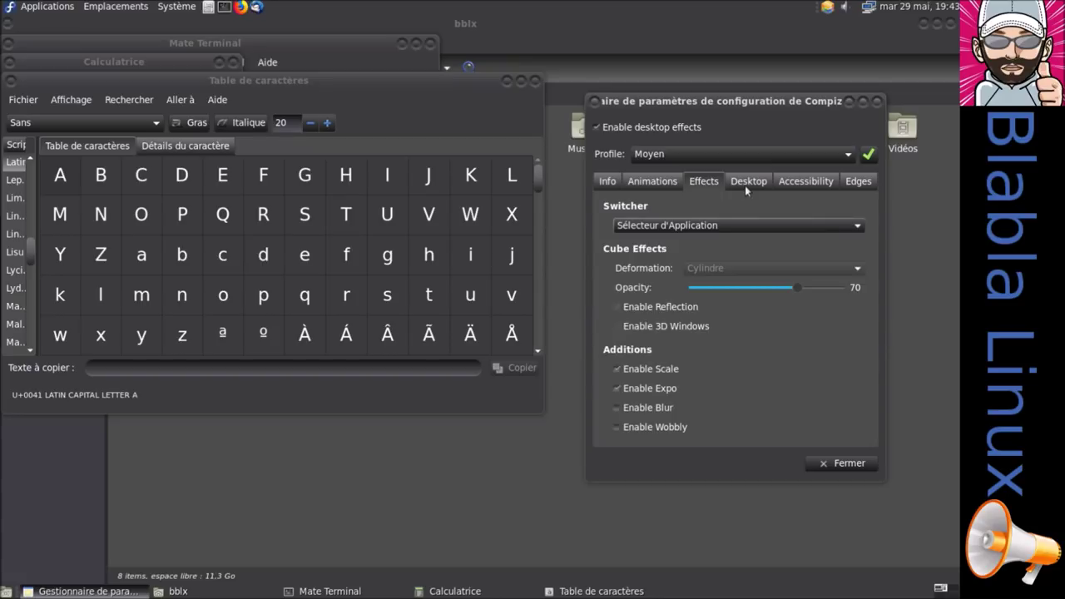
click(746, 185)
click(786, 183)
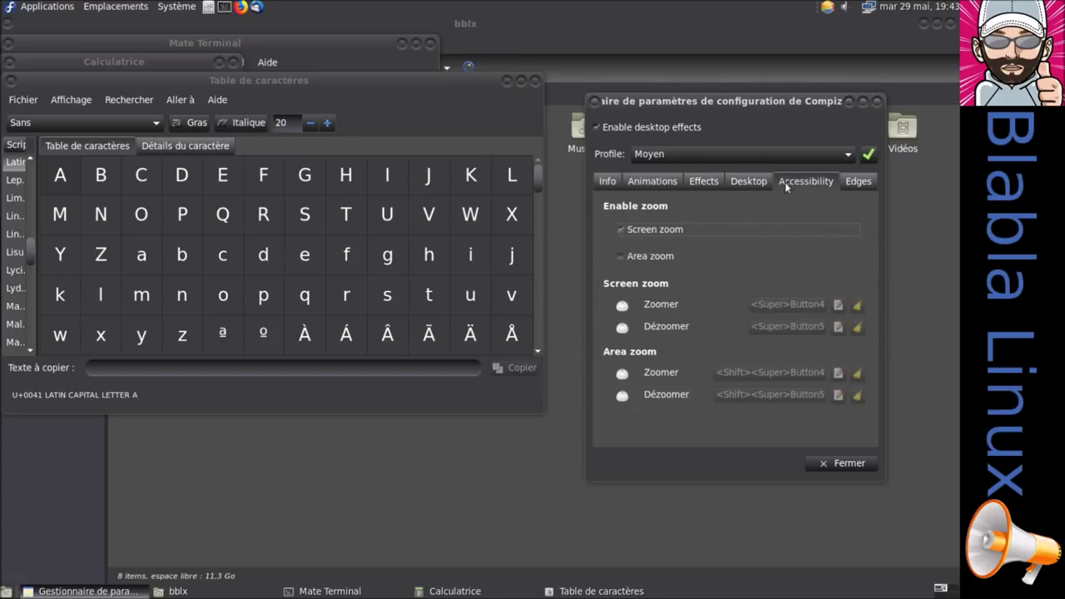
click(856, 183)
click(619, 184)
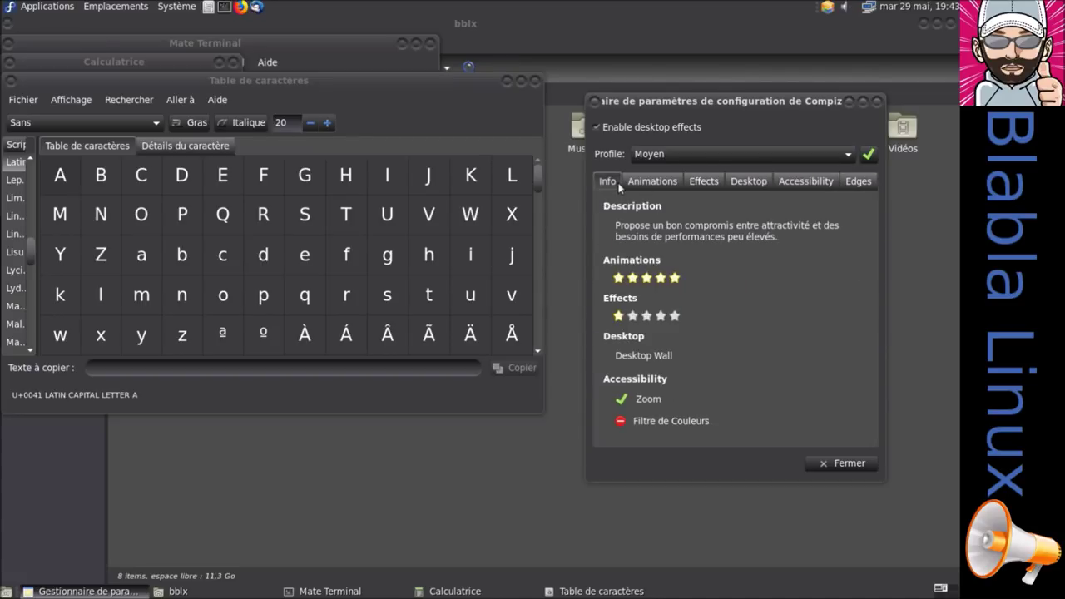
click(657, 182)
Apply the Avancé profile followed by the Ultime profile to compare their animation settings
click(667, 164)
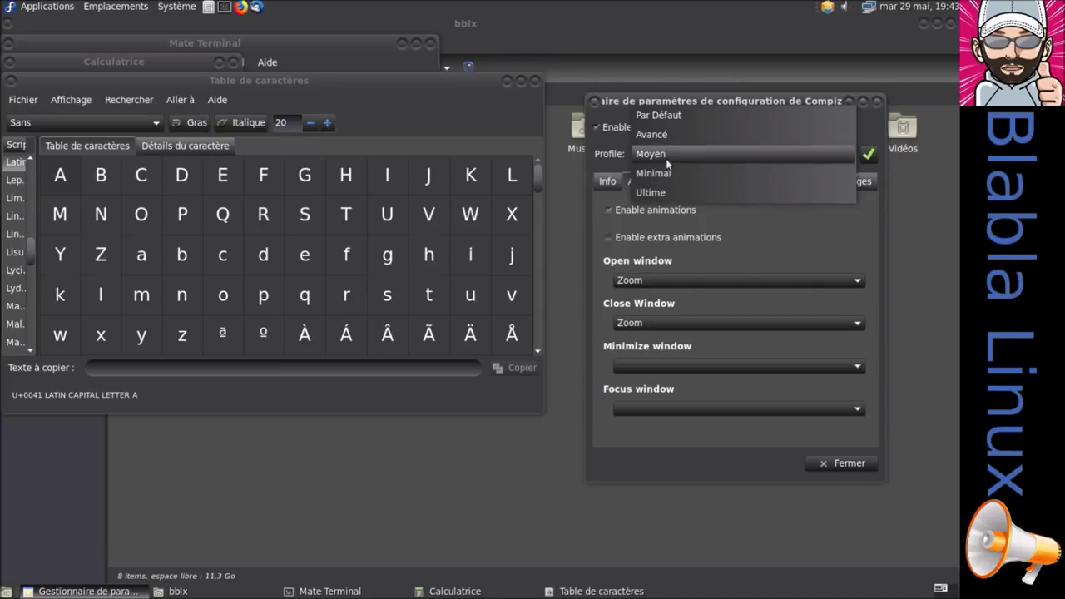
click(668, 136)
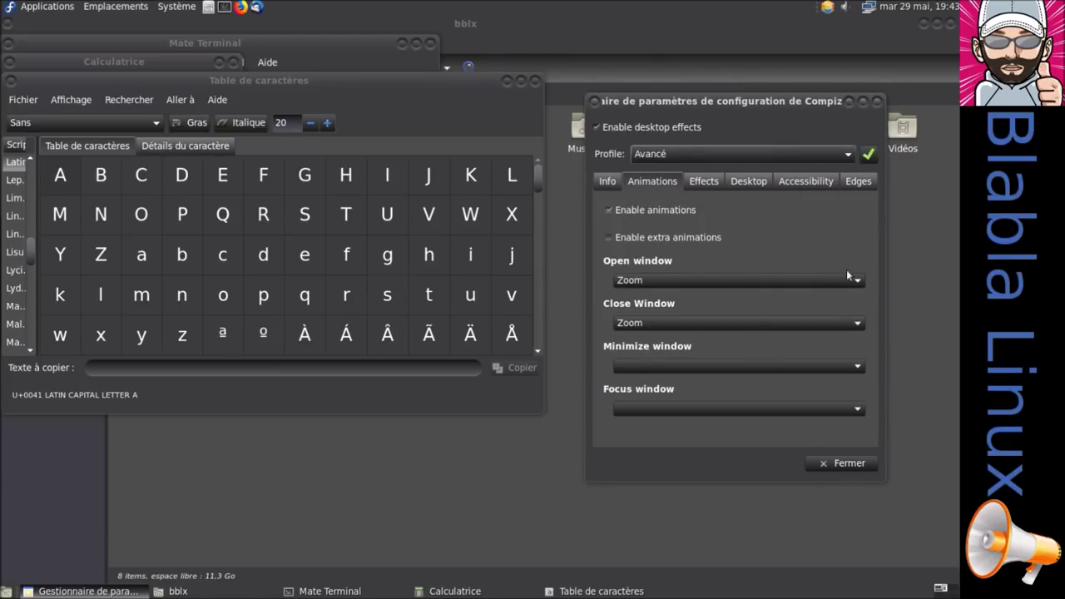
click(870, 156)
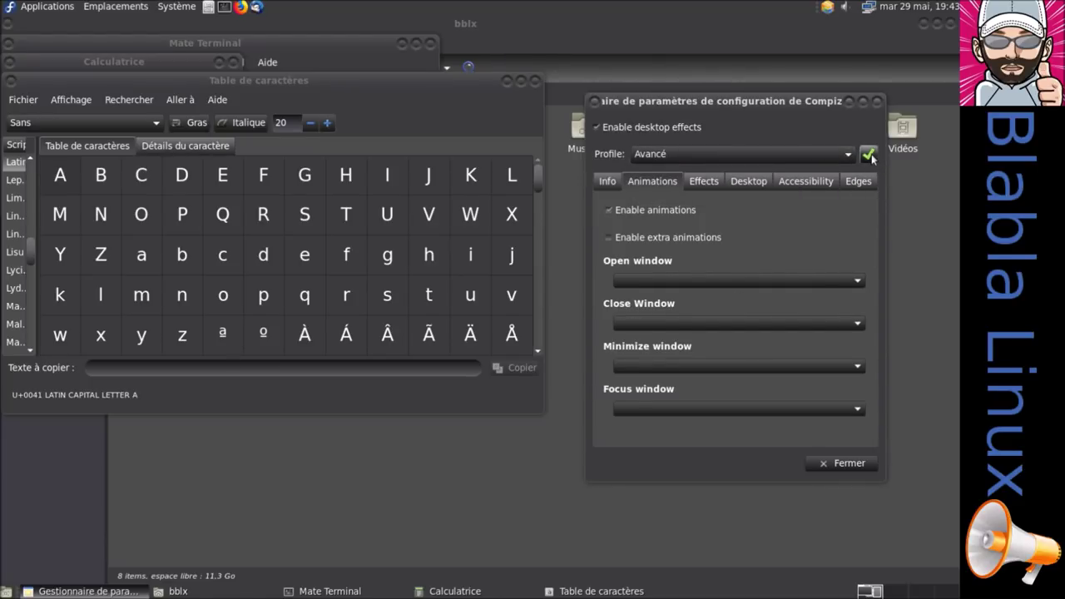
click(742, 155)
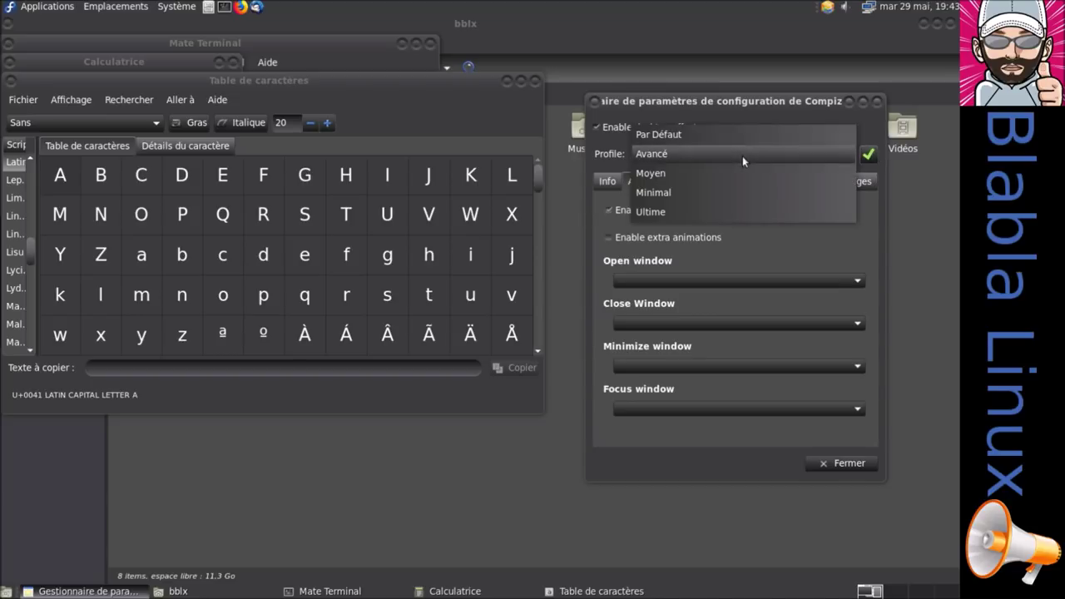
click(715, 212)
click(869, 156)
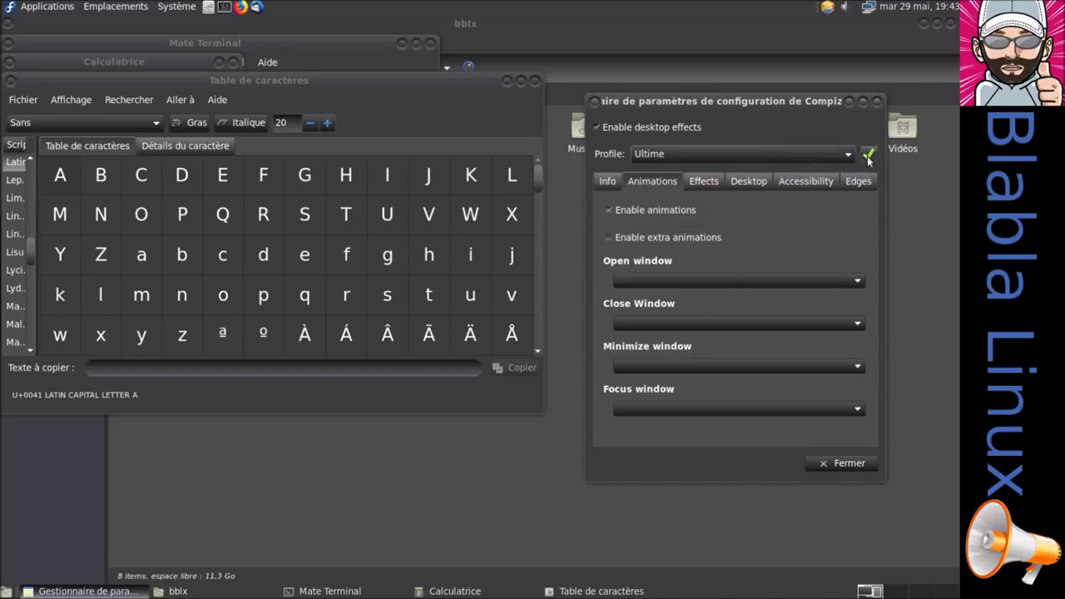
Reset the desktop effects by applying the Par Défaut profile
click(802, 155)
click(759, 78)
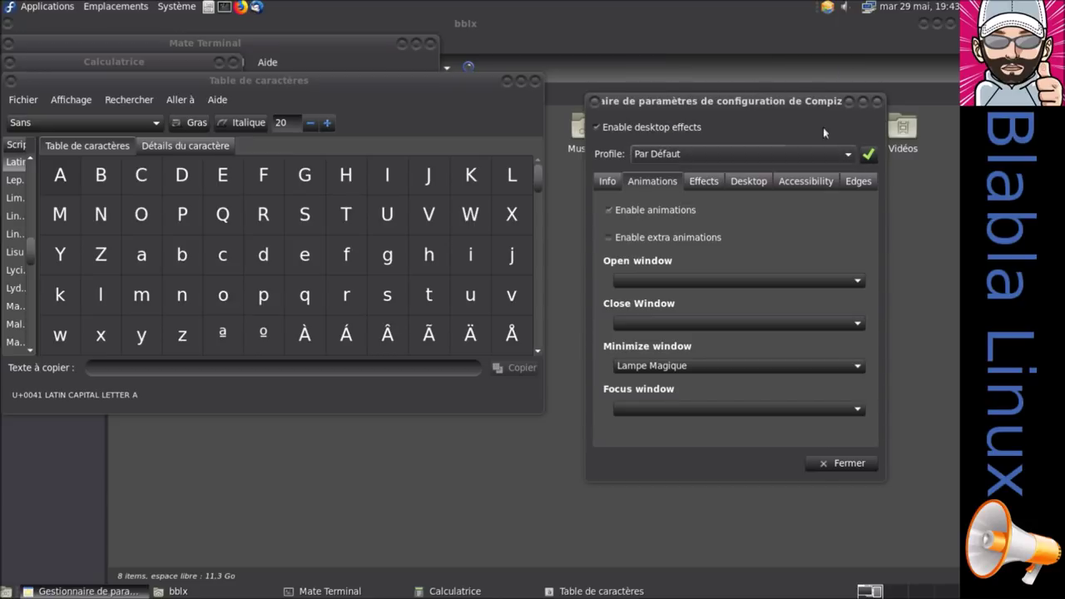
click(869, 156)
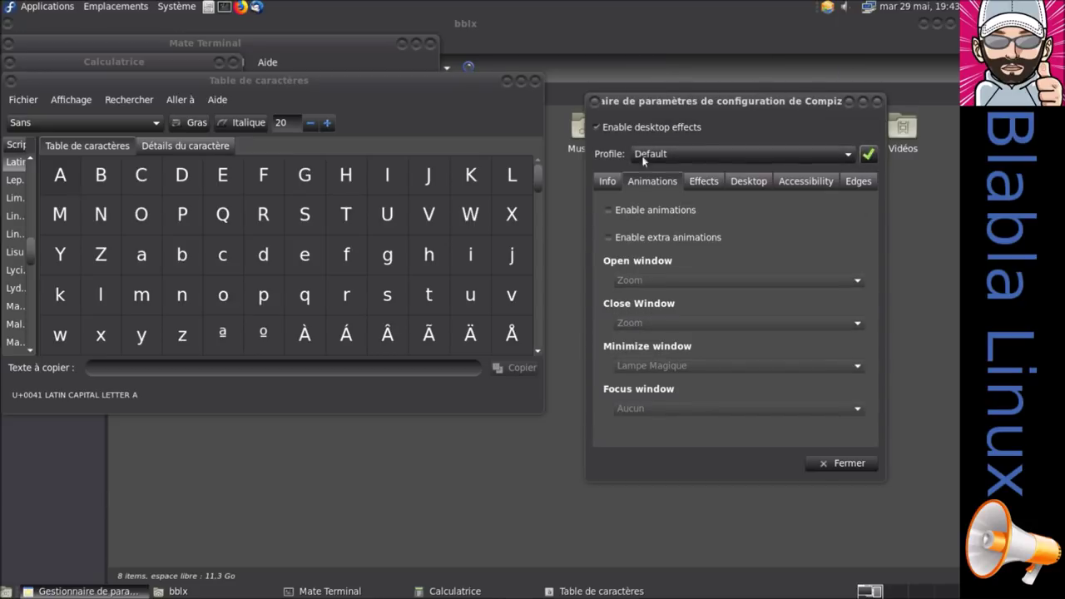
Enable window animations for the Default profile without the extra animations
click(609, 182)
click(653, 183)
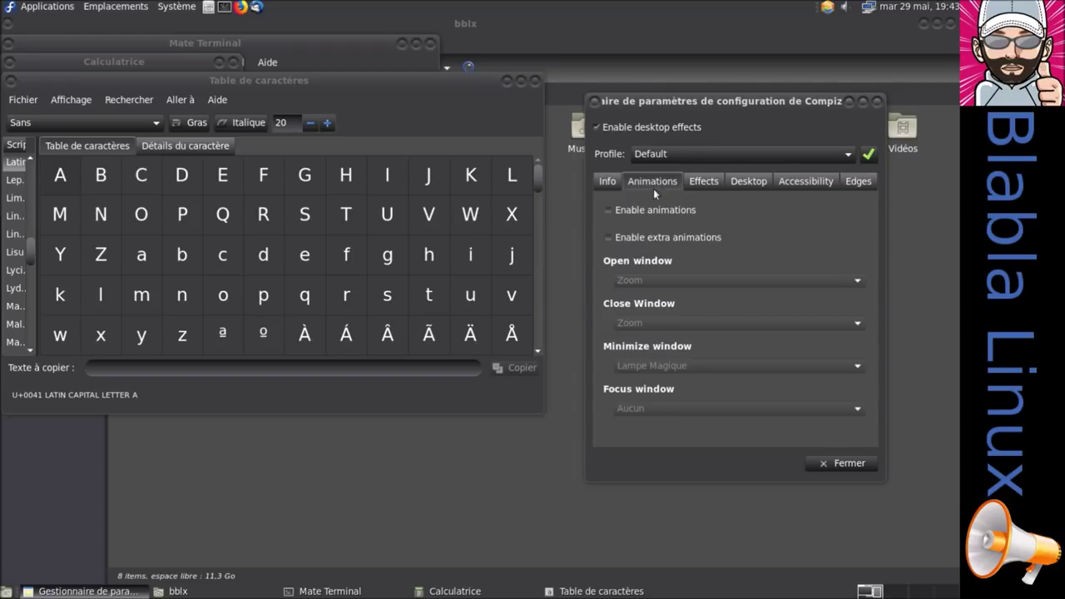
click(620, 213)
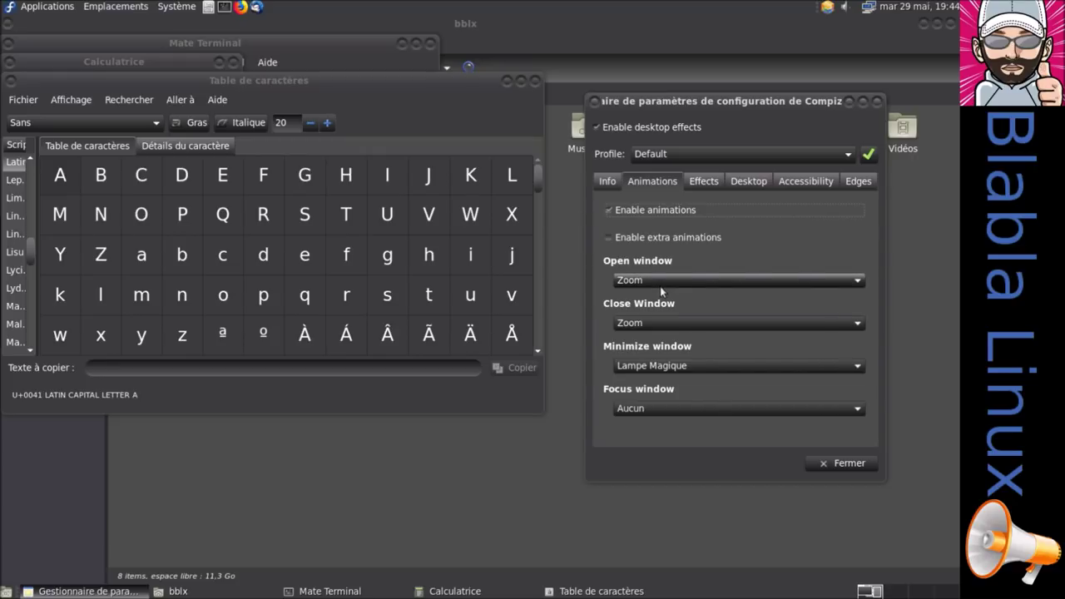
Close the character table, terminal, calculator and home folder windows, leaving only the Compiz settings manager open
click(536, 81)
click(430, 43)
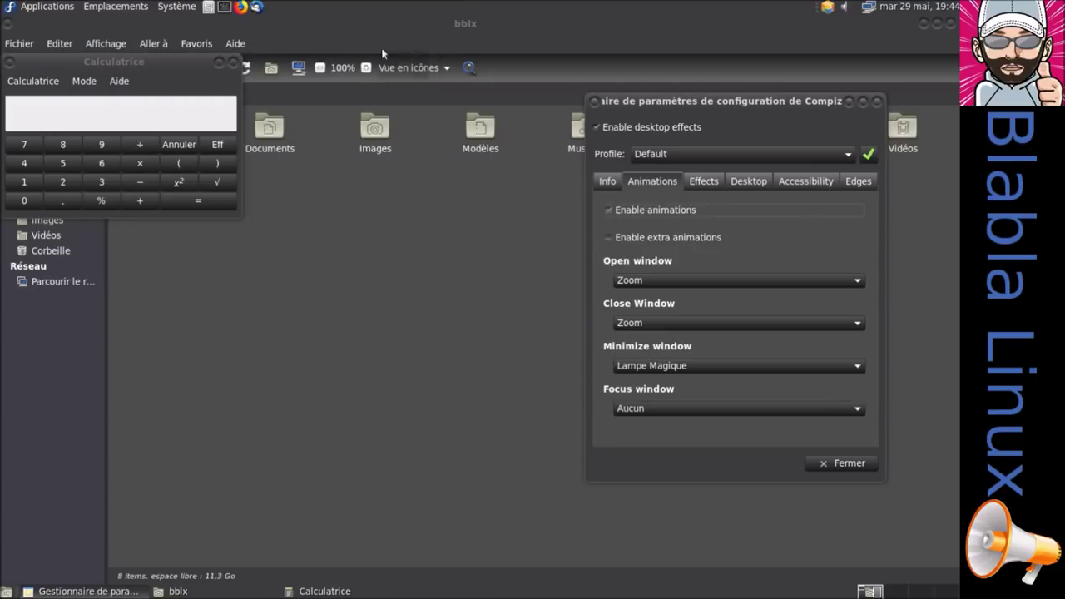
click(234, 63)
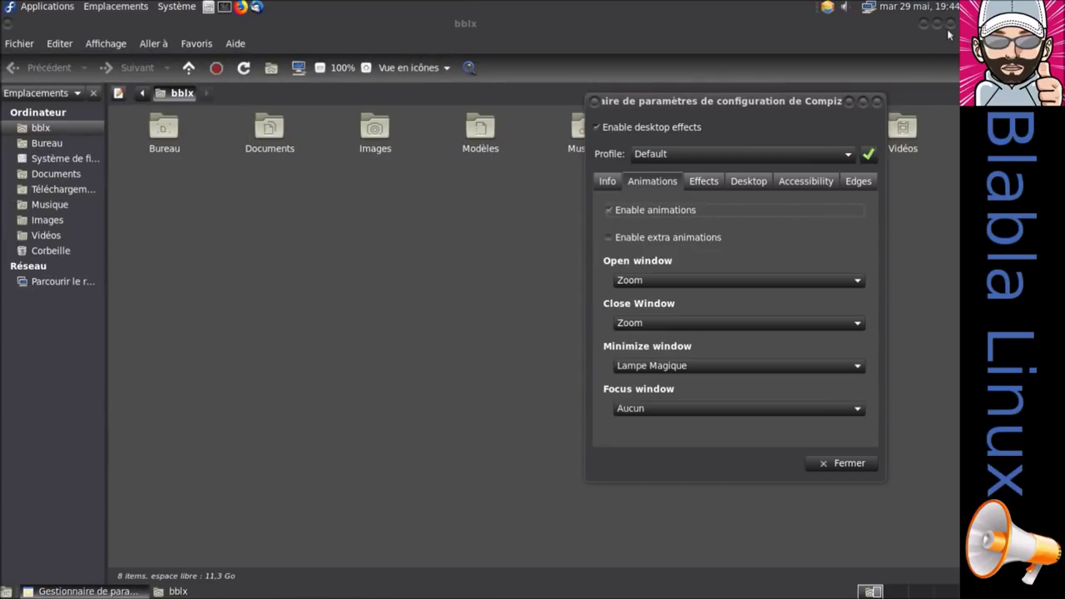
click(952, 23)
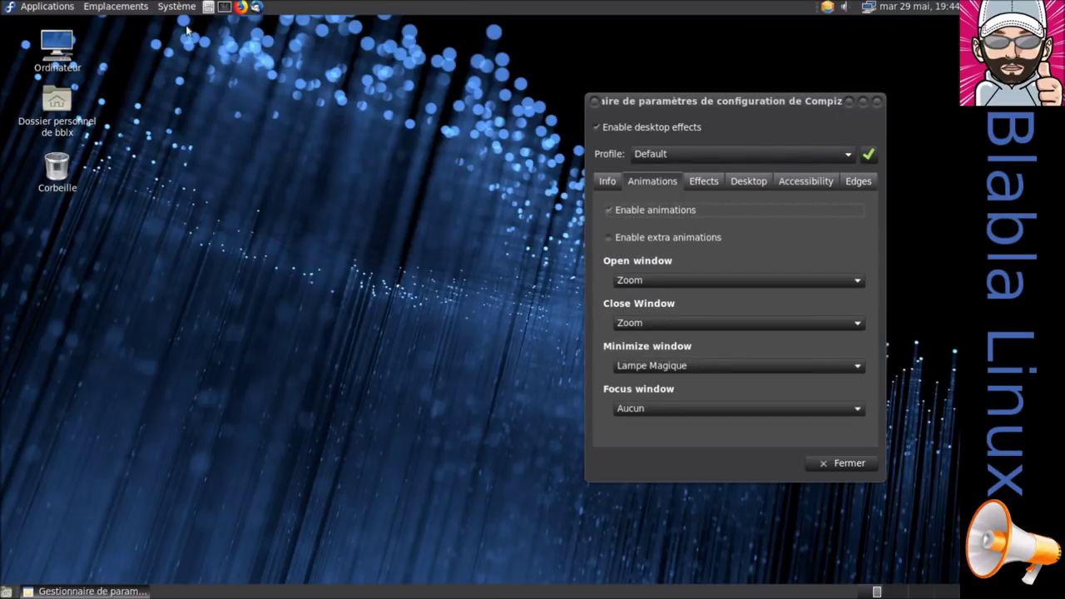
Open the home folder and a terminal and close both again to test the Zoom open and close animations
click(208, 7)
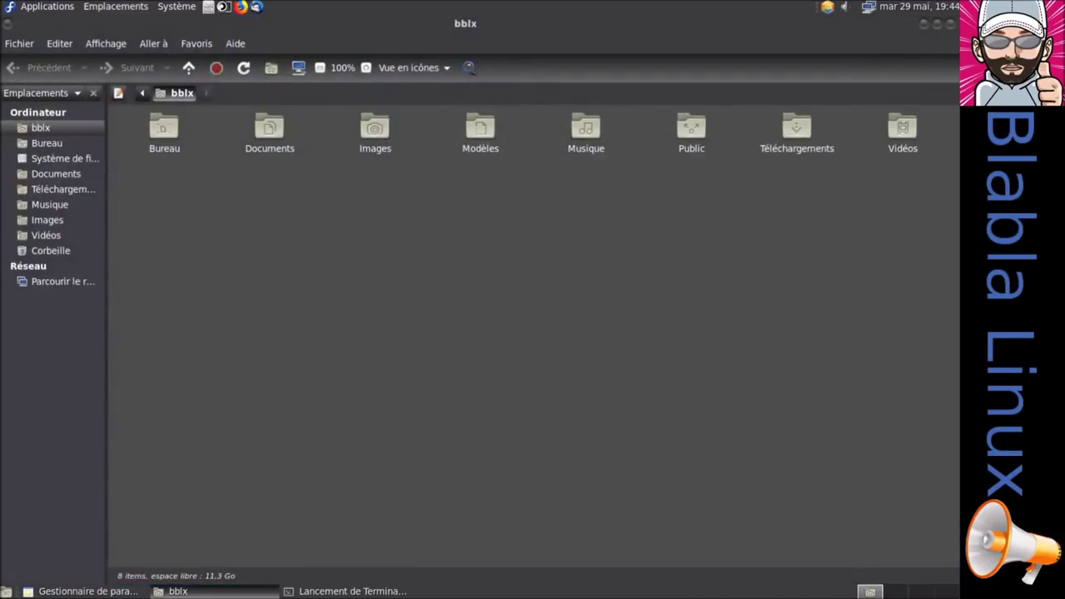
click(223, 6)
click(430, 41)
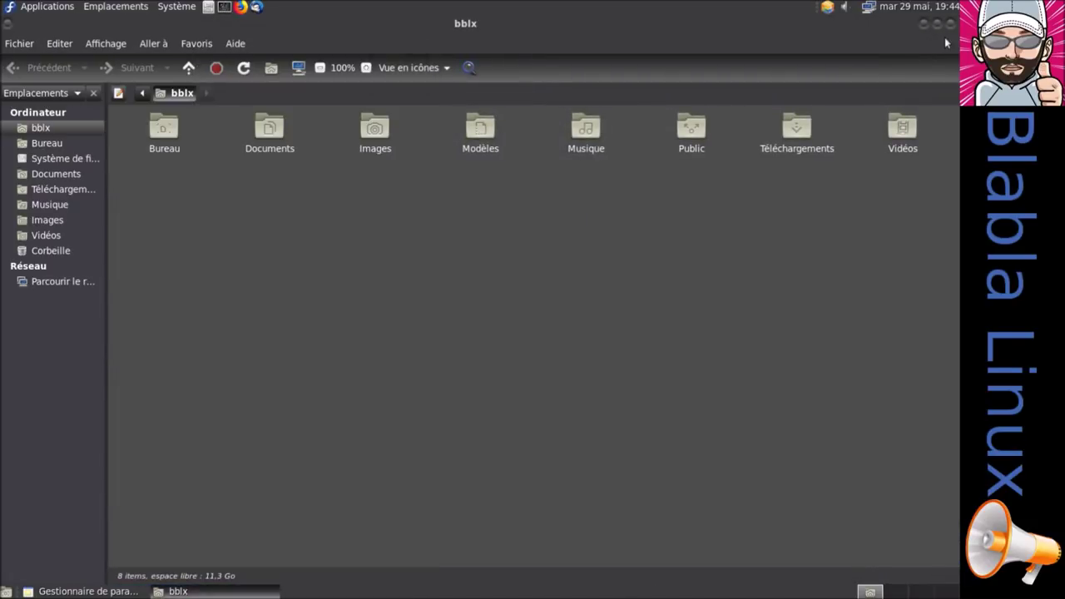
click(951, 25)
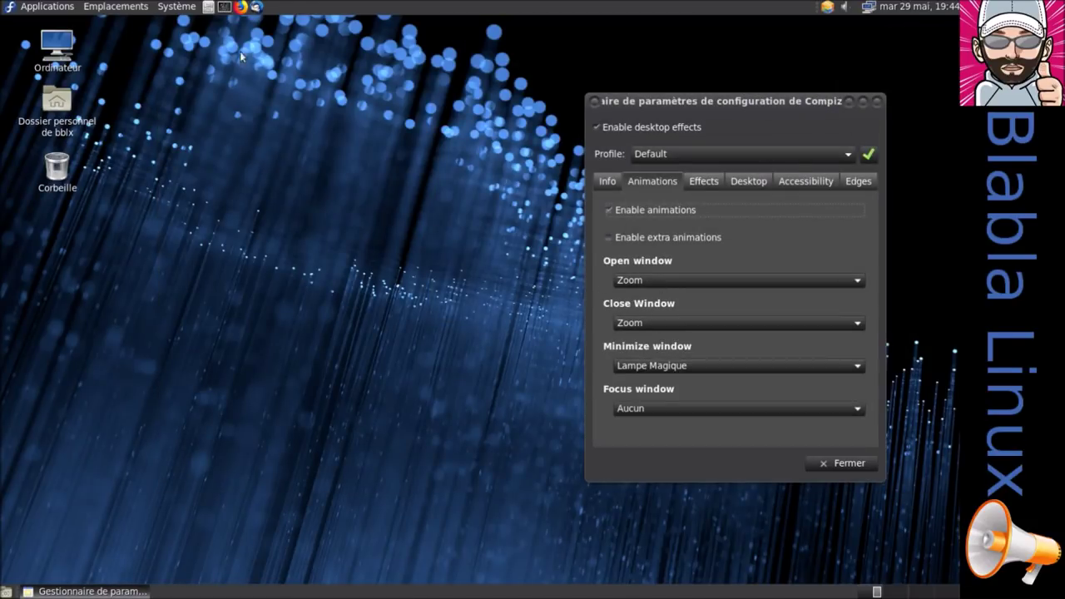
Reopen a terminal and the home folder, and restore the folder window to a smaller size before maximizing it again
click(224, 7)
click(208, 7)
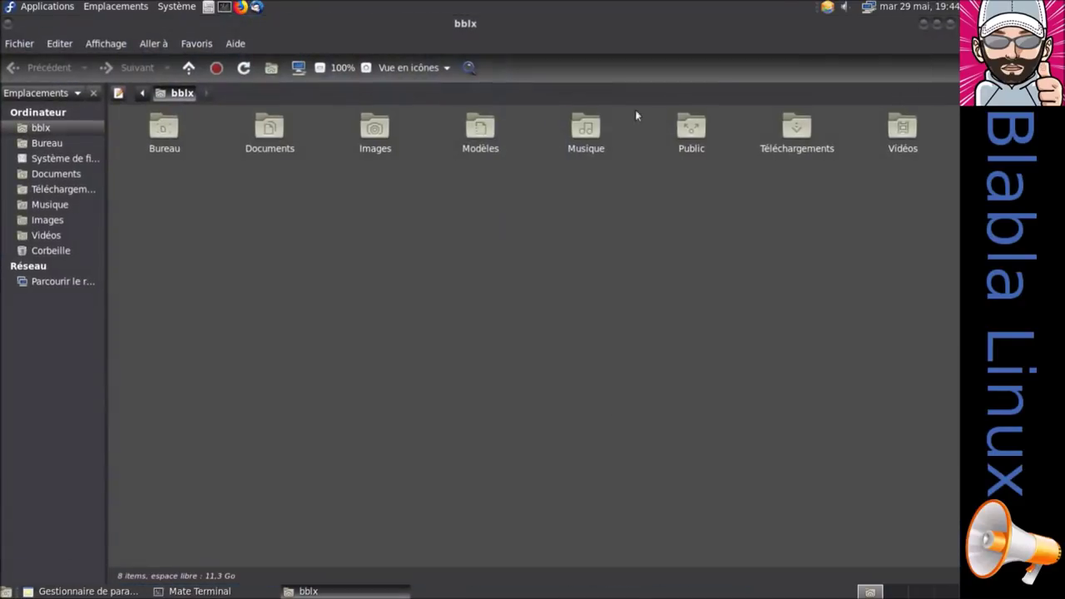
click(936, 27)
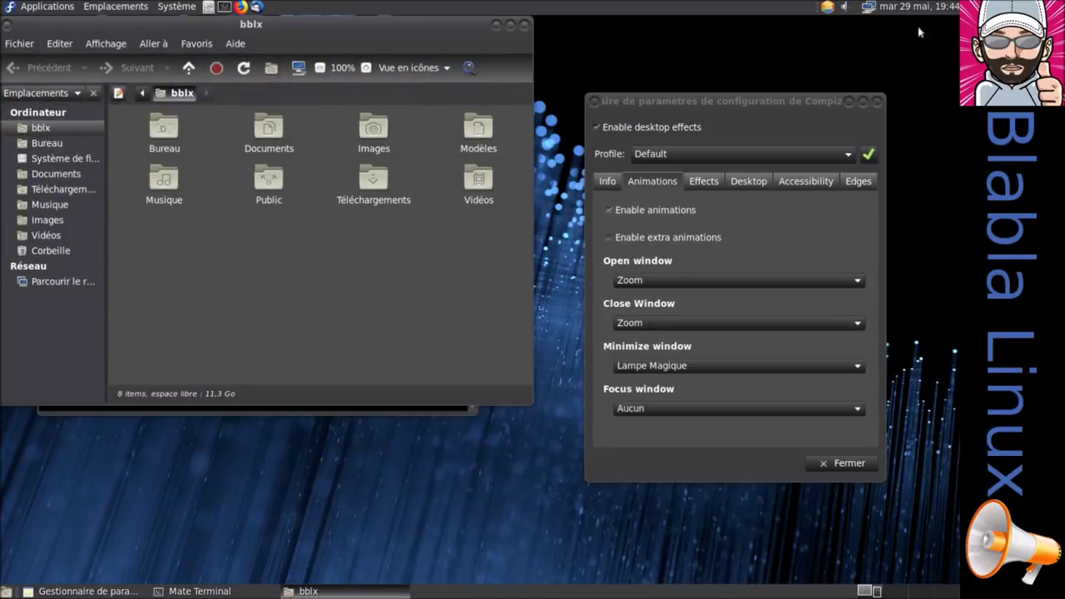
click(511, 30)
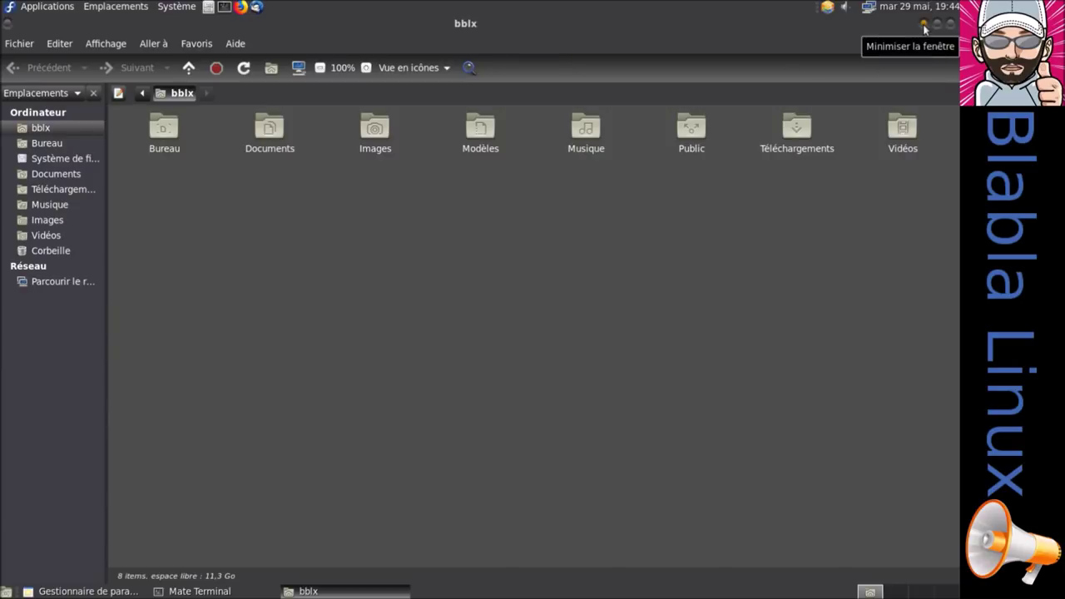
Minimize the home folder and terminal windows and restore both to test the Lampe Magique animation
click(925, 30)
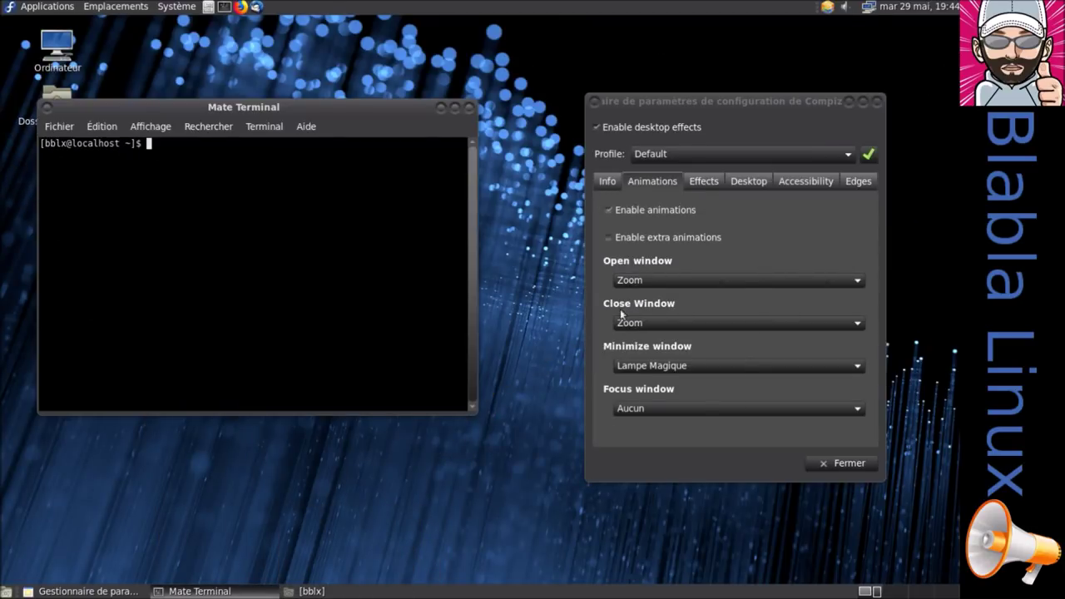
click(442, 108)
click(281, 591)
click(195, 592)
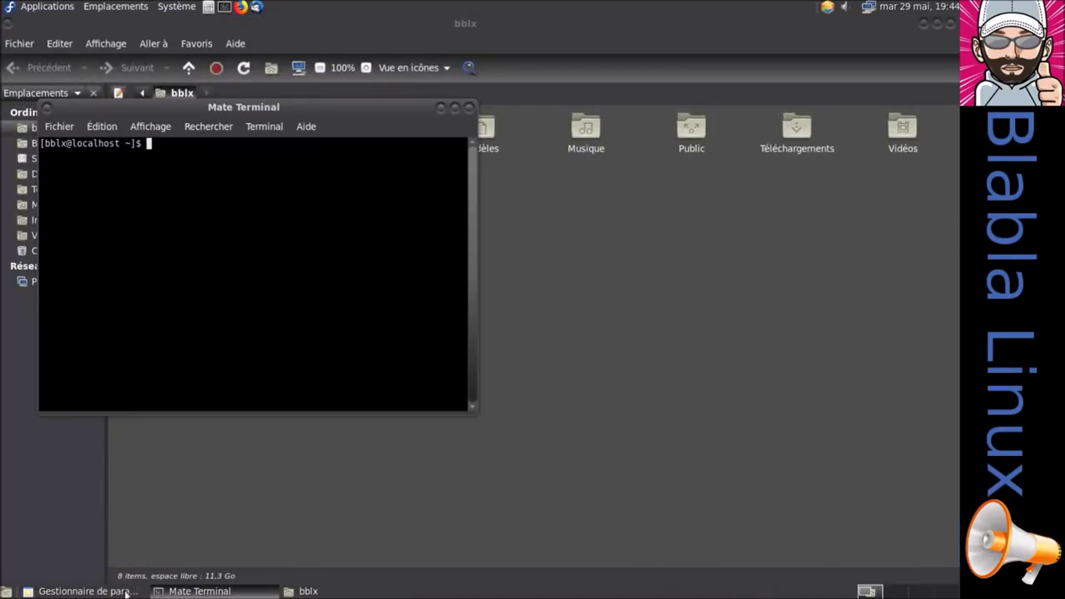
In the Compiz settings manager, set the open and close window animations to Lampe Magique and the focus window animation to Vague
click(127, 592)
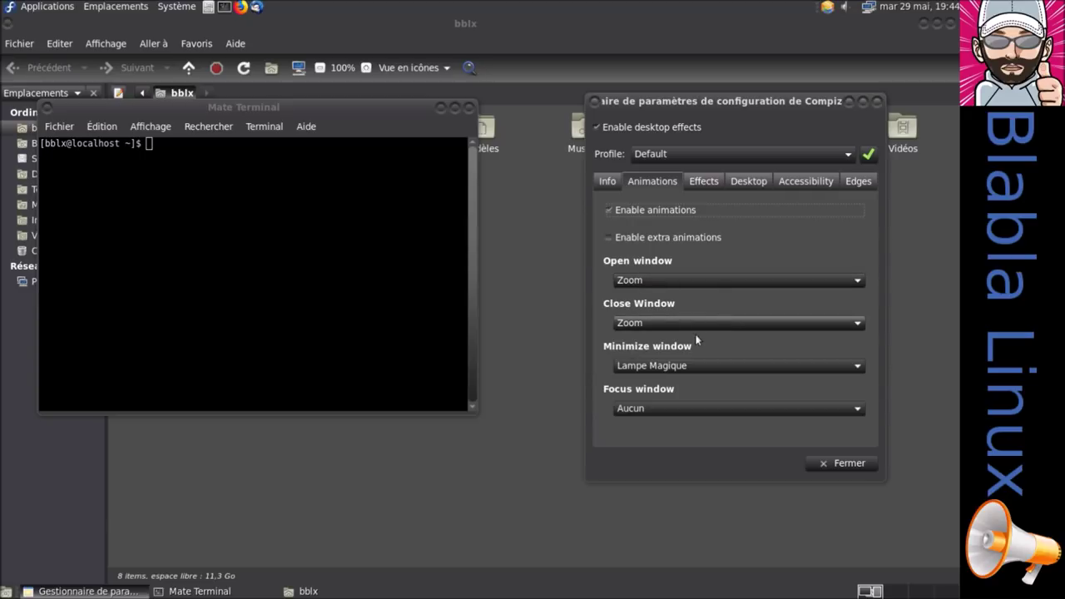
click(633, 280)
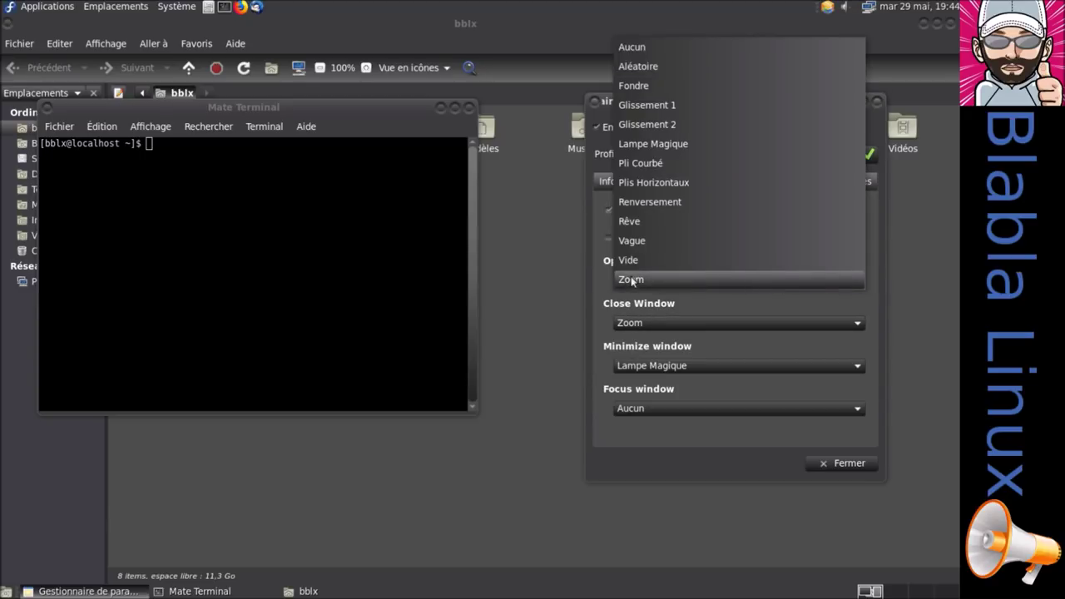
click(672, 147)
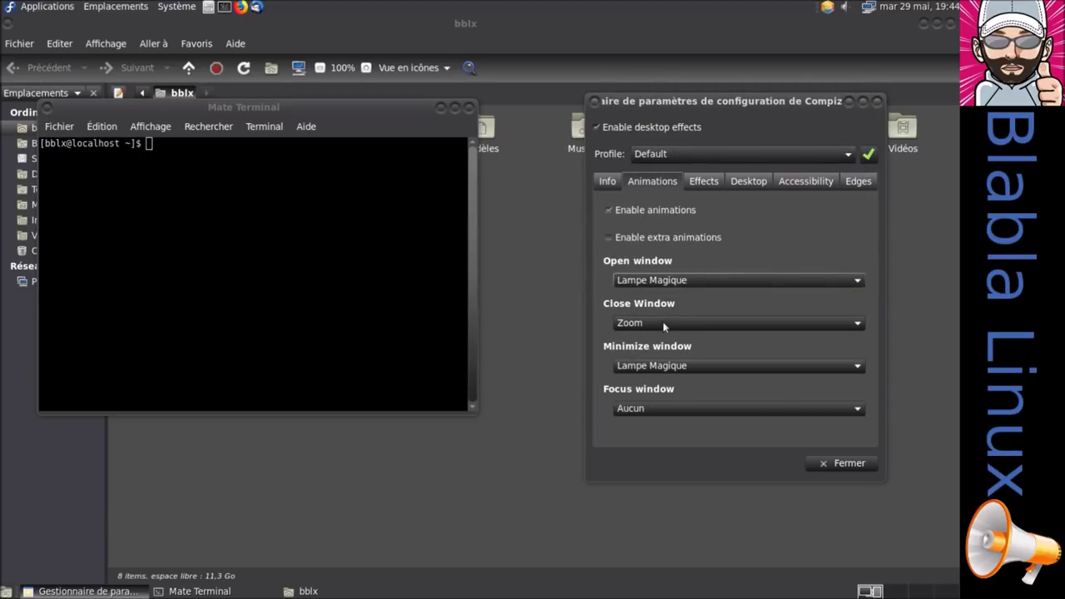
click(664, 325)
click(672, 188)
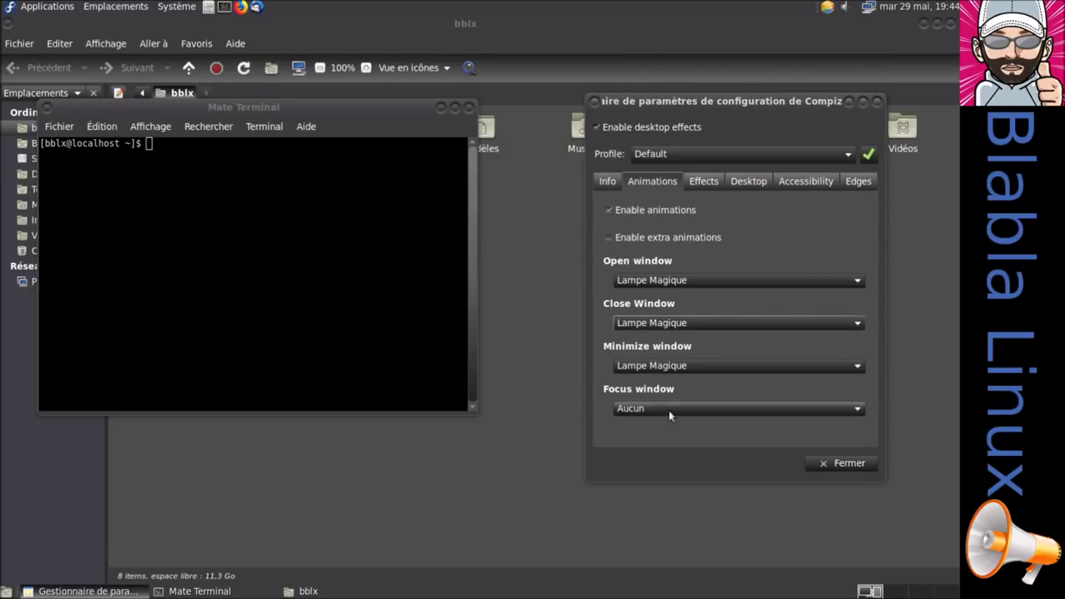
click(670, 415)
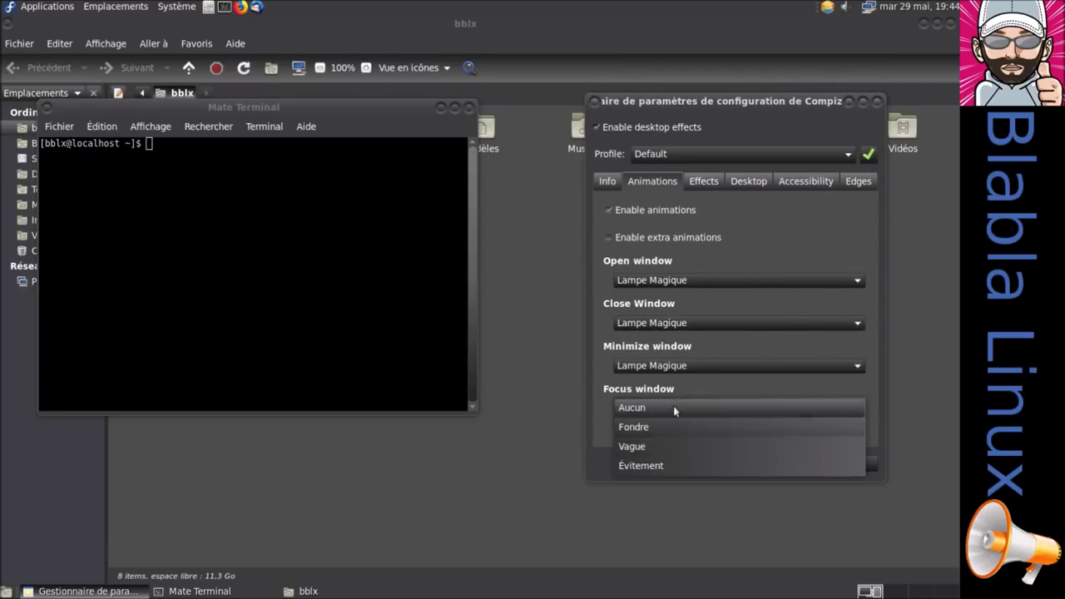
click(662, 447)
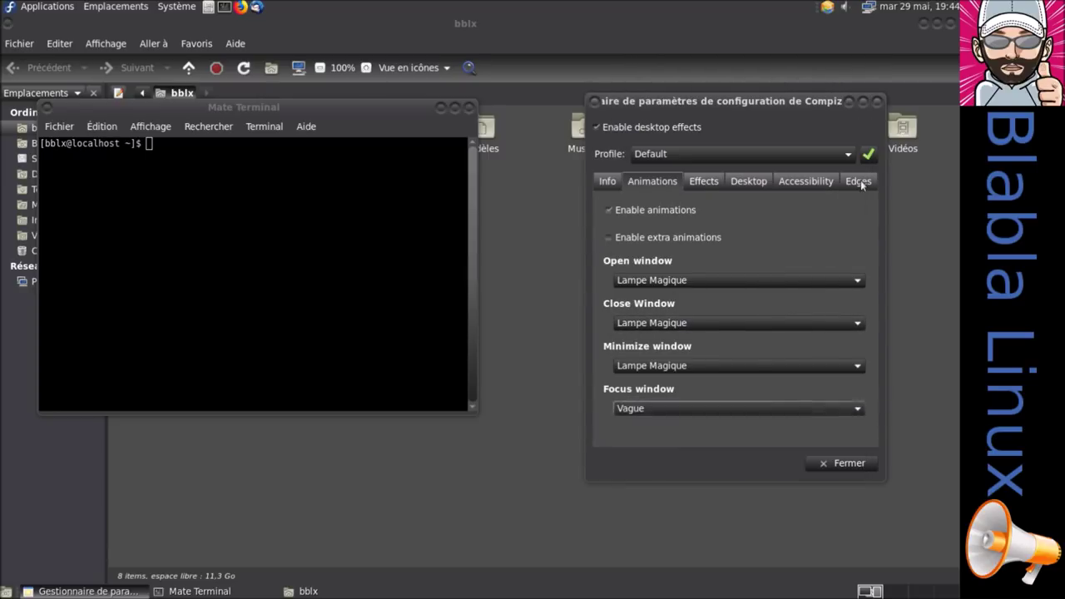
Minimize the terminal and the home folder window, and restore both to test the Lampe Magique animation again
click(442, 108)
click(923, 25)
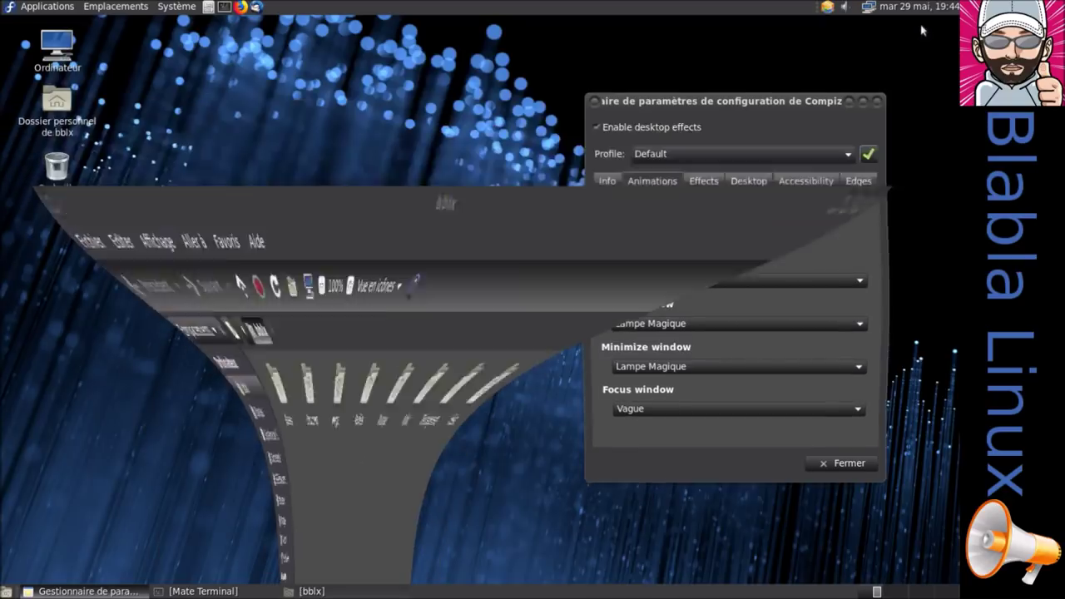
click(316, 592)
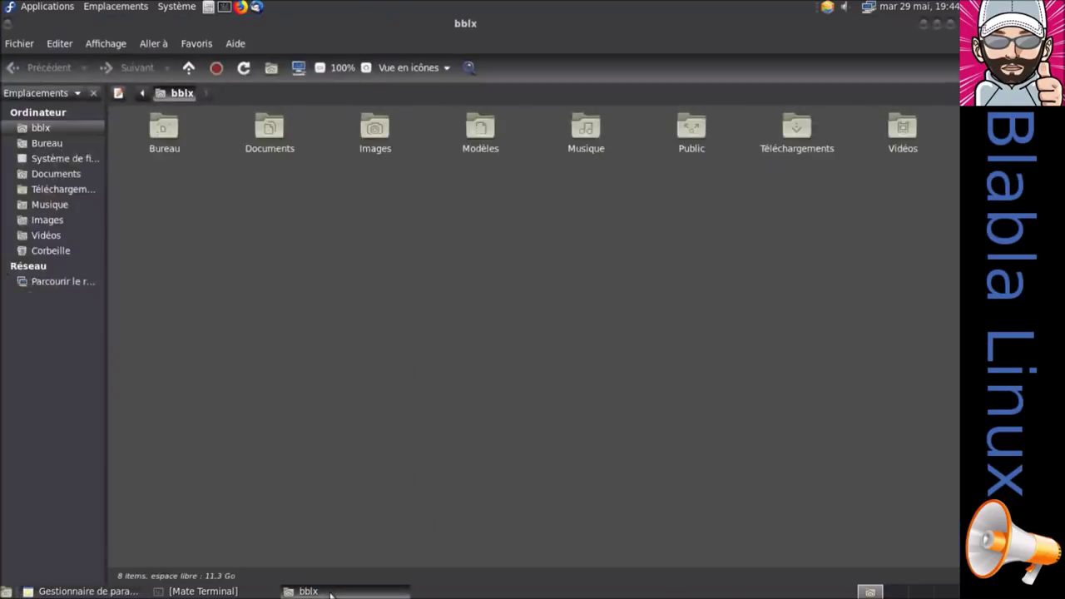
click(191, 592)
Switch focus between the Compiz settings manager, the home folder and the terminal to test the Vague focus animation
click(130, 593)
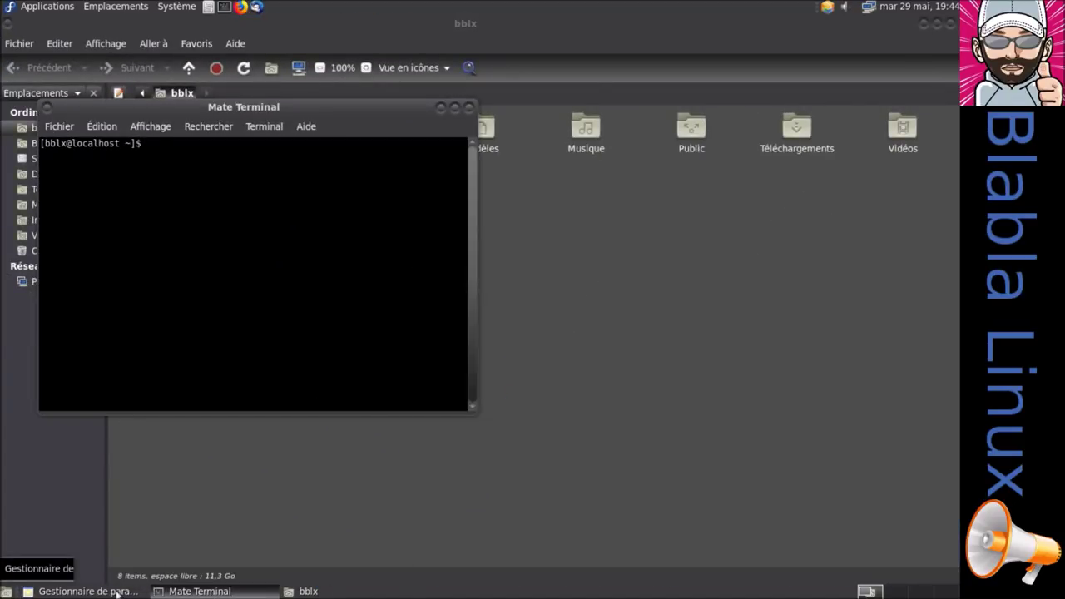
click(551, 184)
click(240, 590)
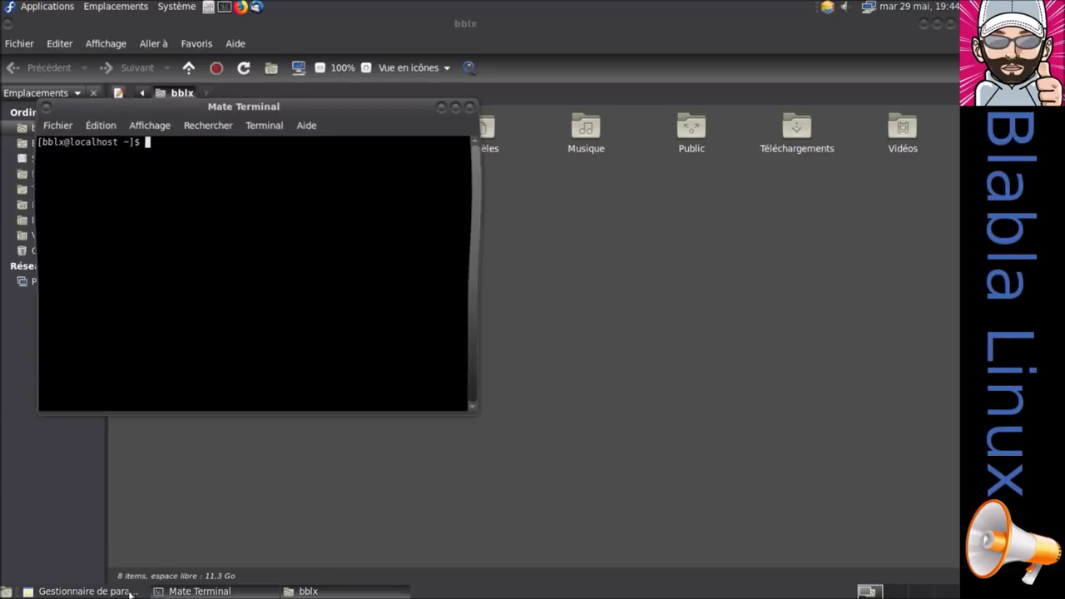
click(116, 592)
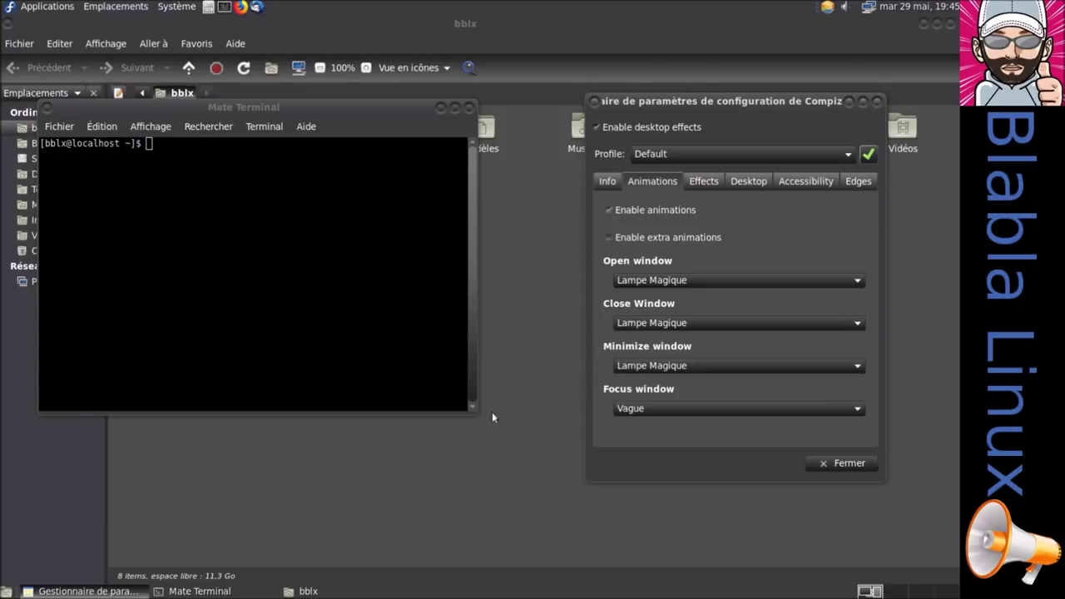
Move the Compiz settings manager lower, set the open and close window animations to Zoom, and apply the Default profile
drag(711, 109, 680, 177)
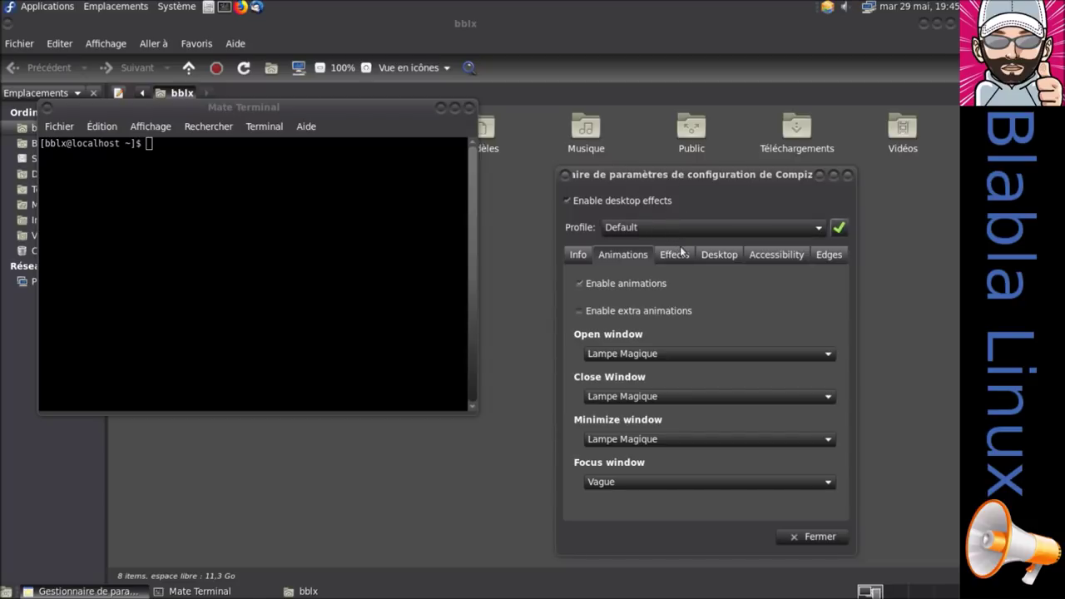
click(631, 363)
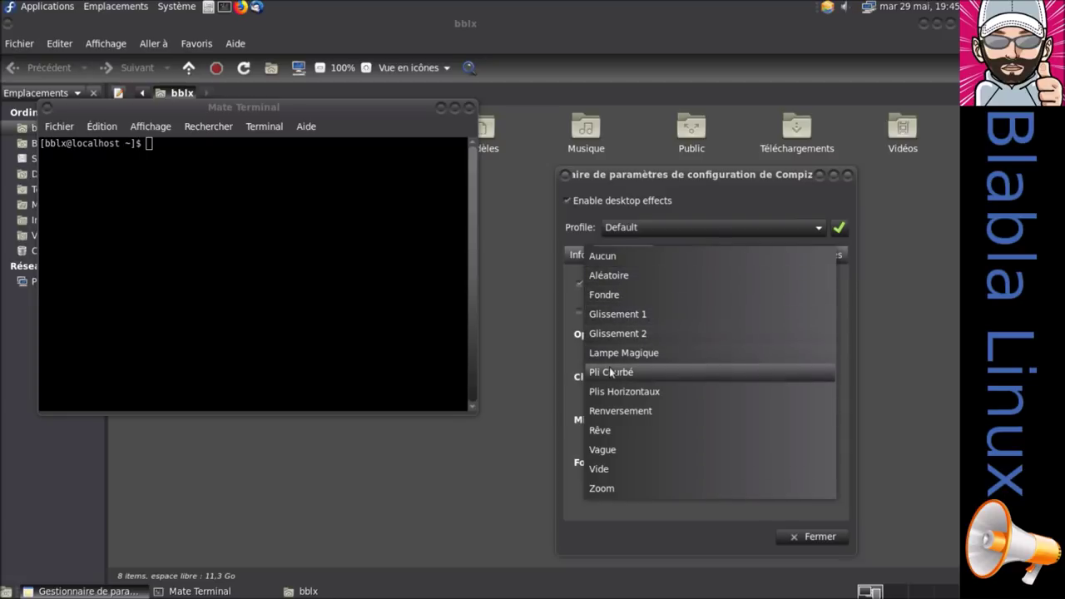
click(615, 498)
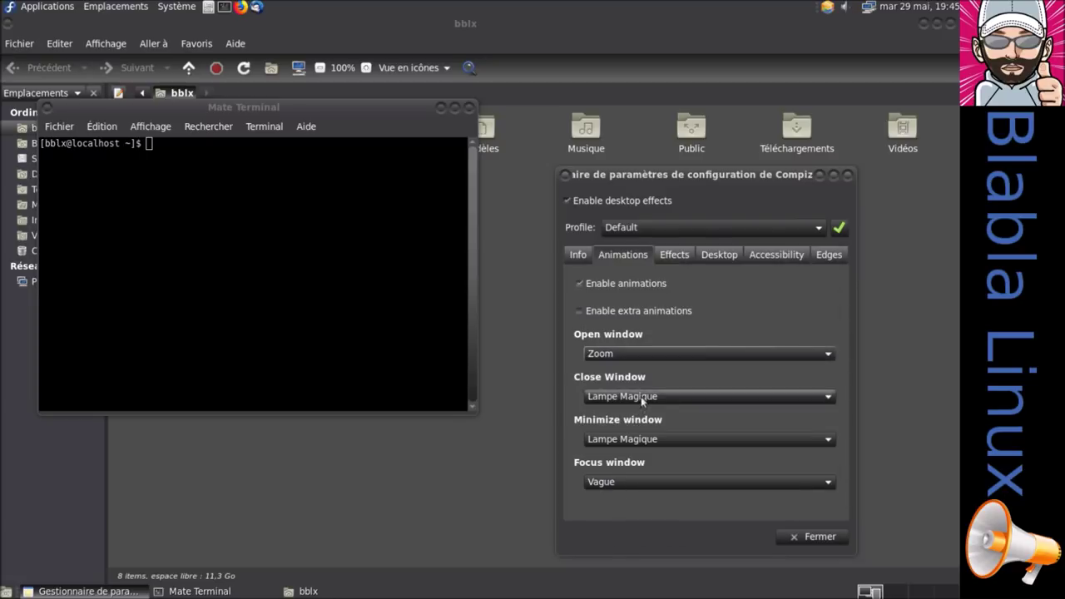
click(641, 396)
click(645, 536)
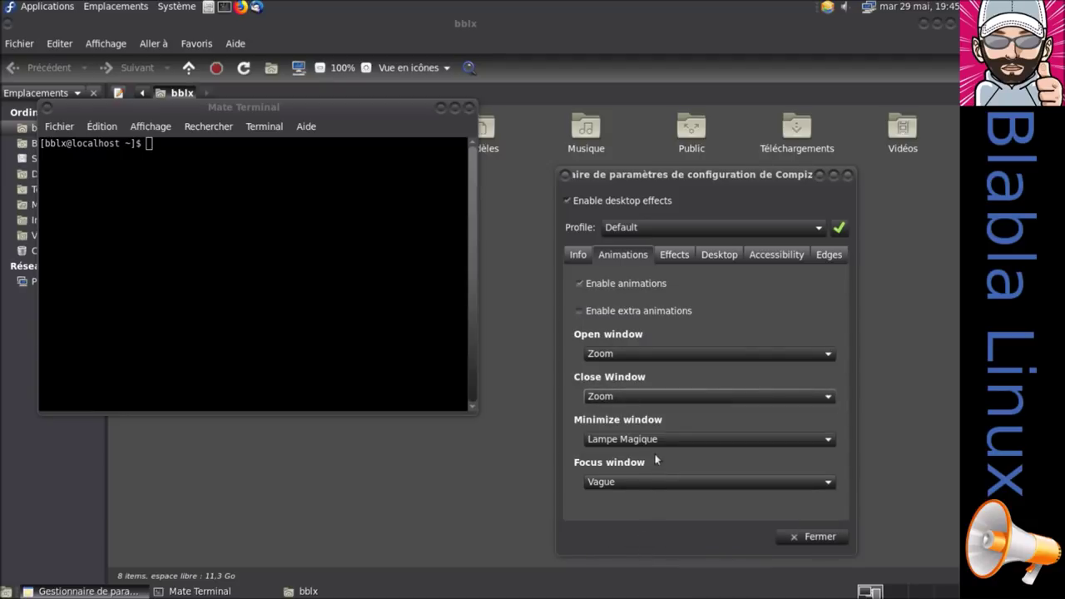
click(841, 228)
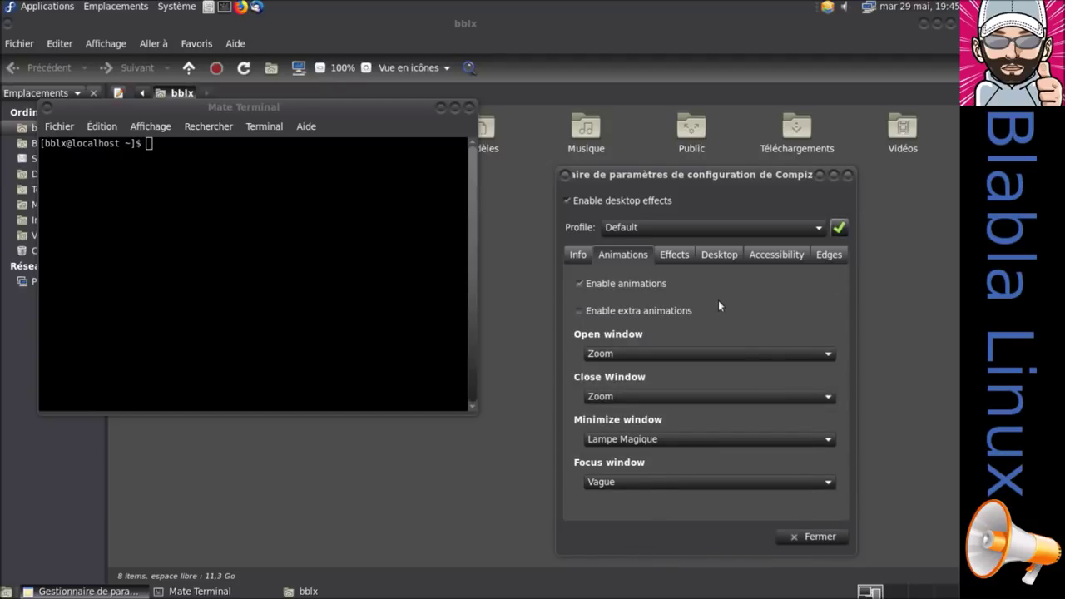
Enable extra animations and test them by maximizing the terminal window and restoring its size
click(647, 313)
click(456, 107)
click(937, 24)
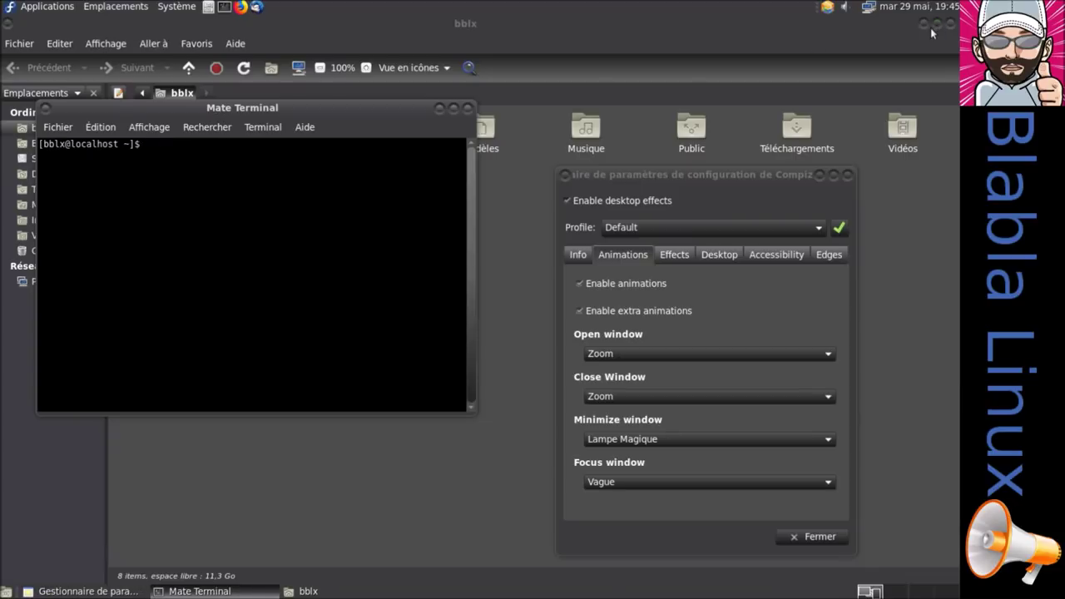
Disable extra animations and set the focus window animation to Aucun
click(637, 319)
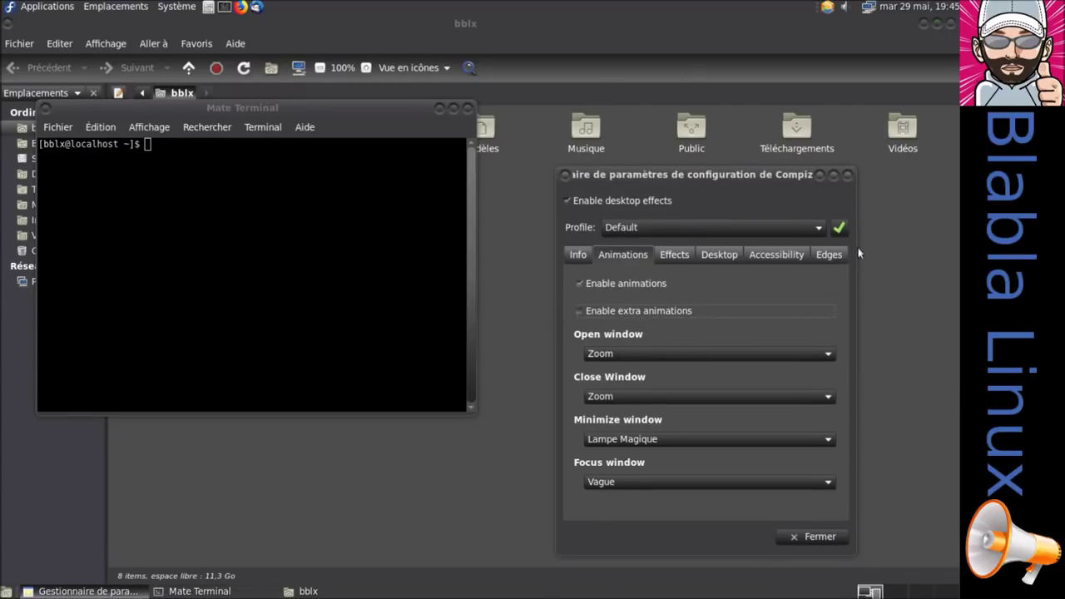
click(635, 491)
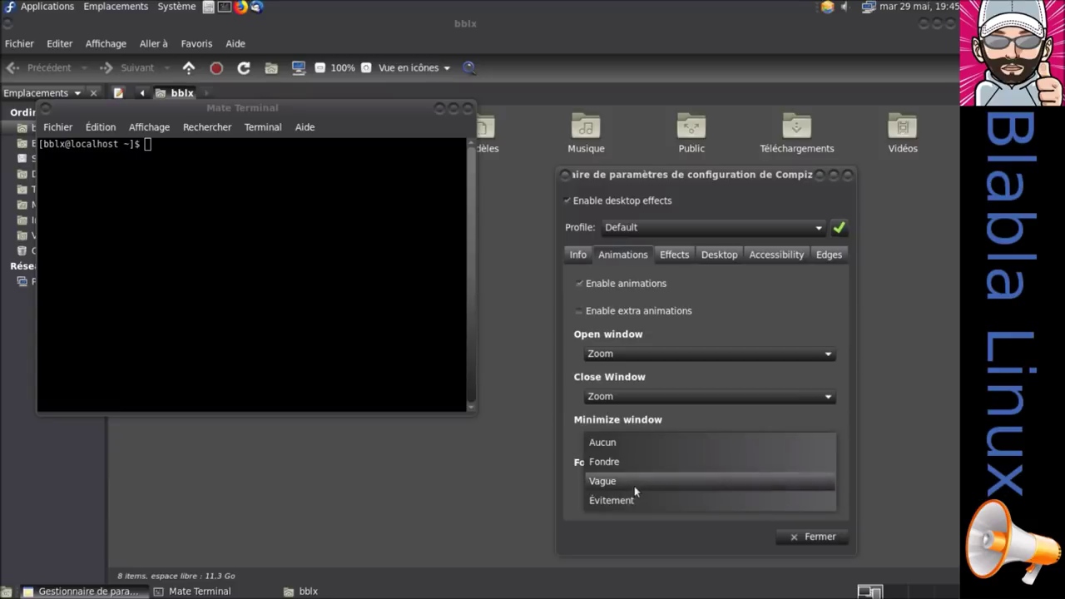
click(645, 447)
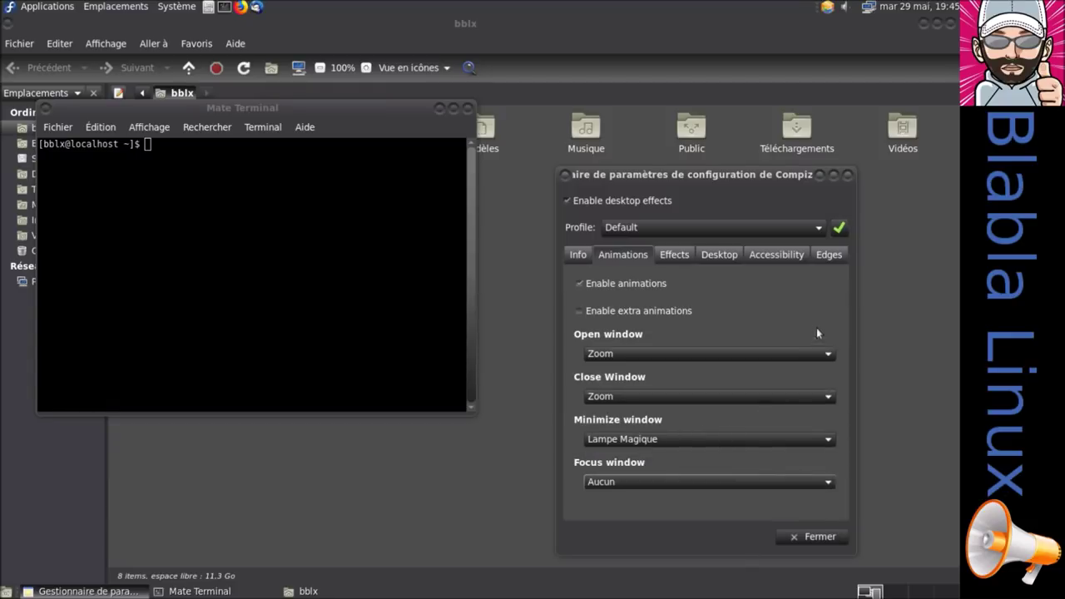
Show the Effects settings and cycle through the open windows to test the Sélecteur d'Application switcher
click(676, 256)
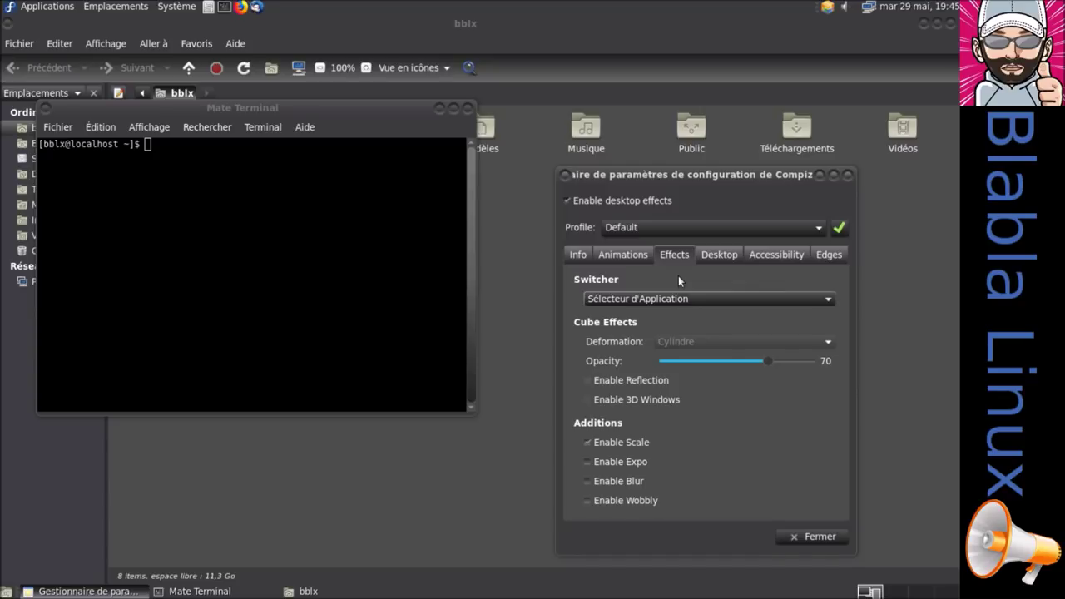
key(alt+Tab)
key(alt+Tab)
key(alt+Tab)
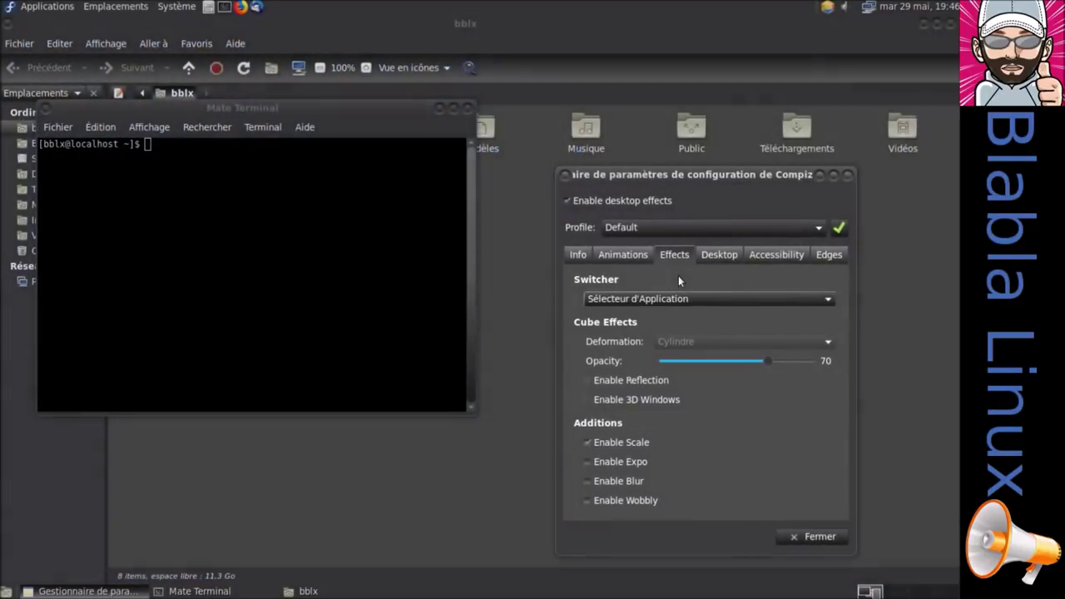
Set the window switcher effect to Sélecteur en Cascade (Couvrir)
click(677, 298)
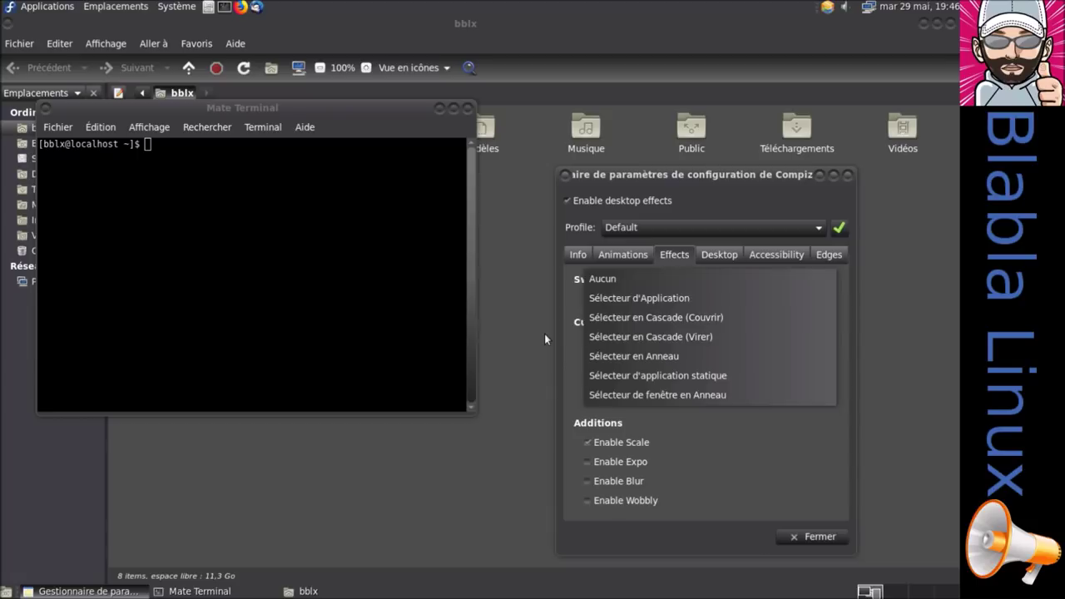
click(620, 302)
click(654, 295)
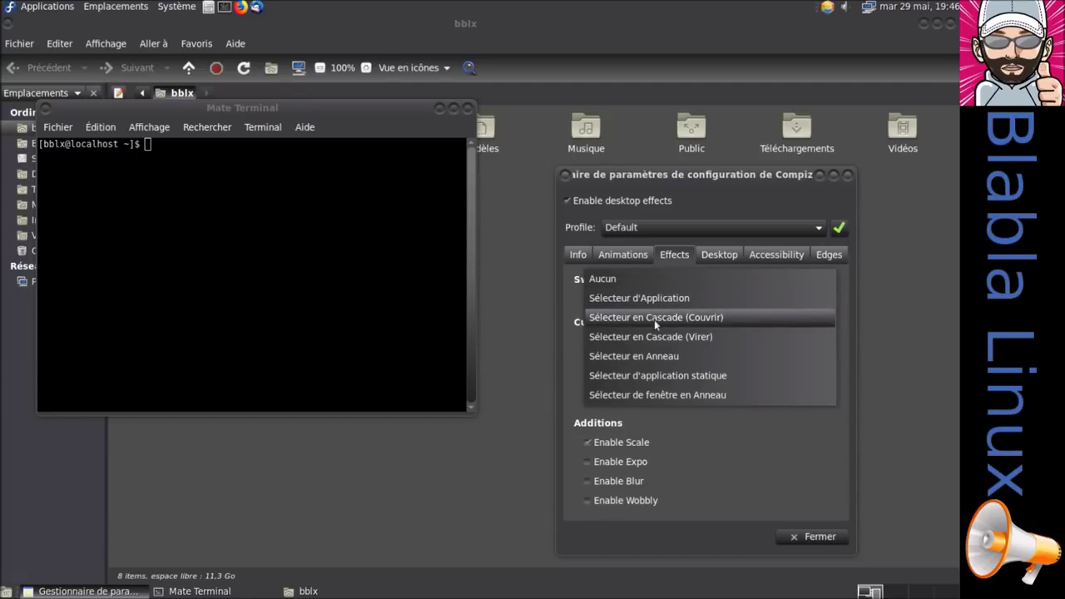
click(654, 320)
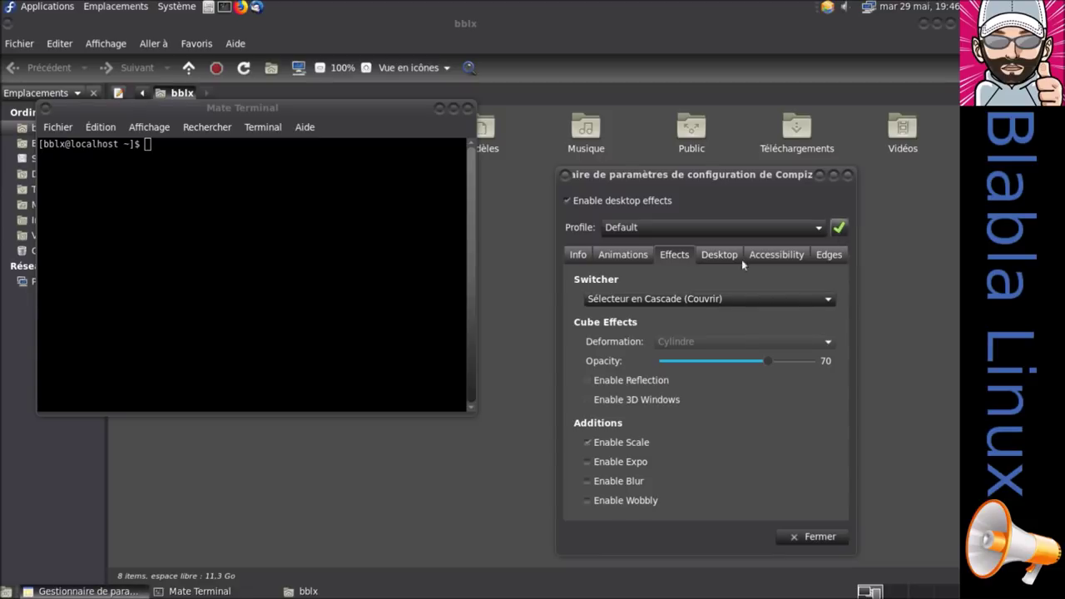
Cycle repeatedly through the open windows with the cover-style cascade switcher, ending back on the Compiz settings manager
key(alt+Tab)
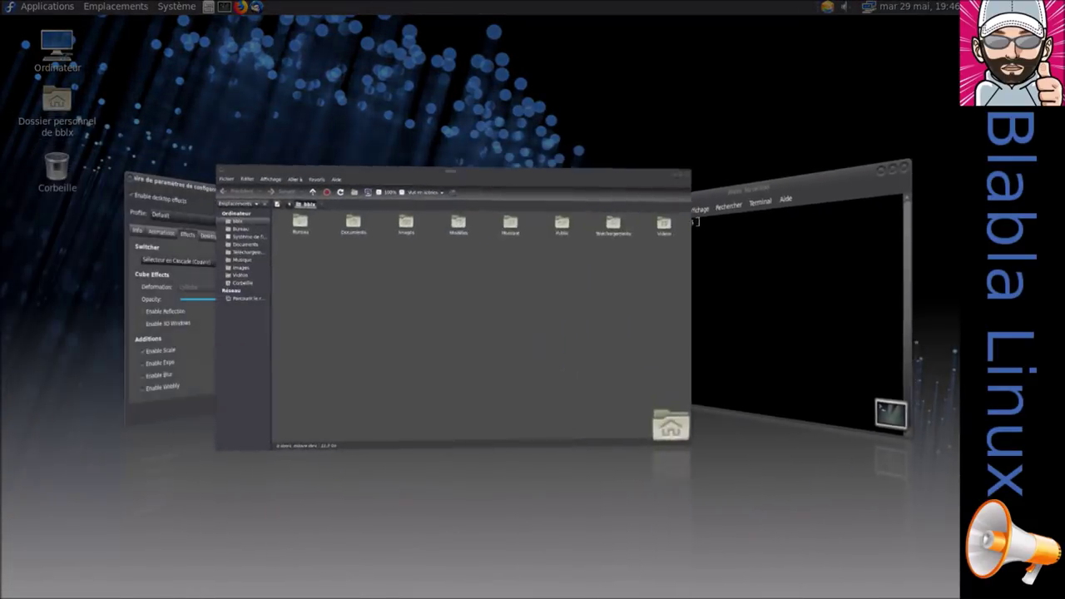
key(Tab)
key(Tab)
key(Tab)
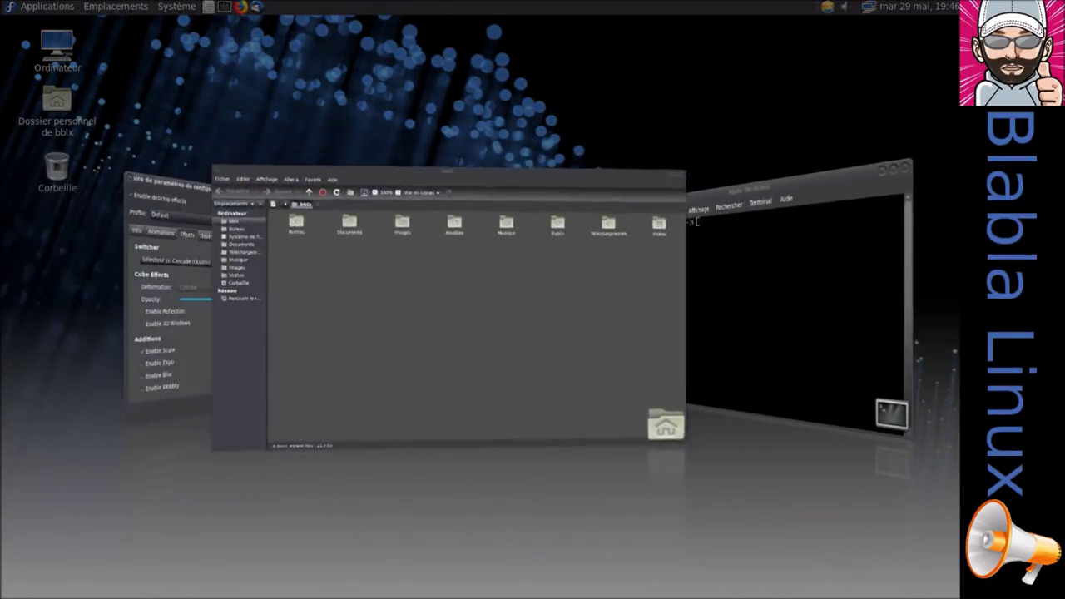
key(Tab)
key(Tab)
key(Tab)
key(Tab)
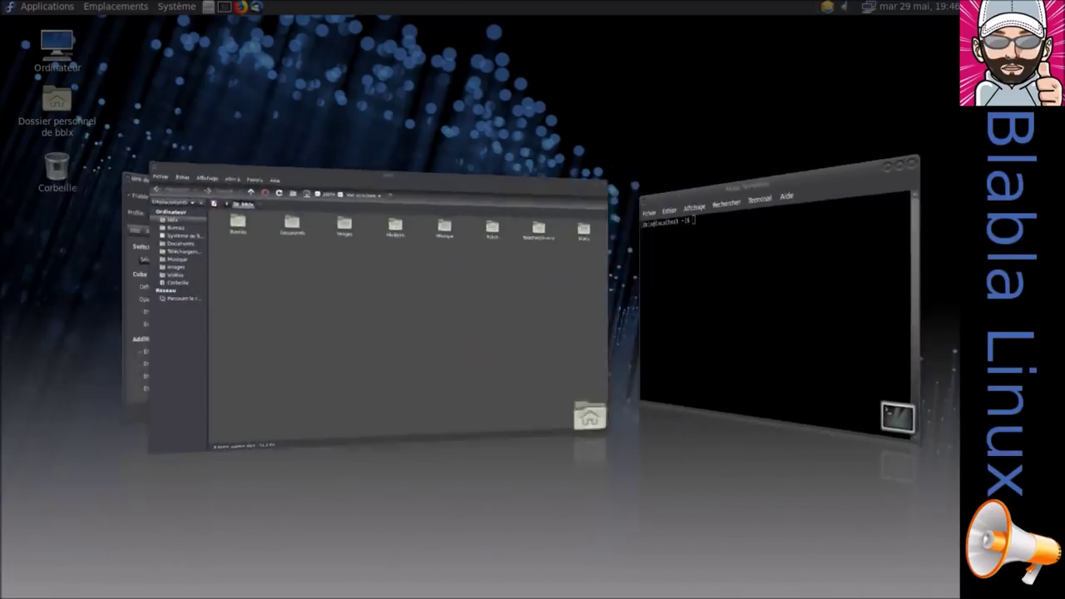
key(Tab)
key(Tab)
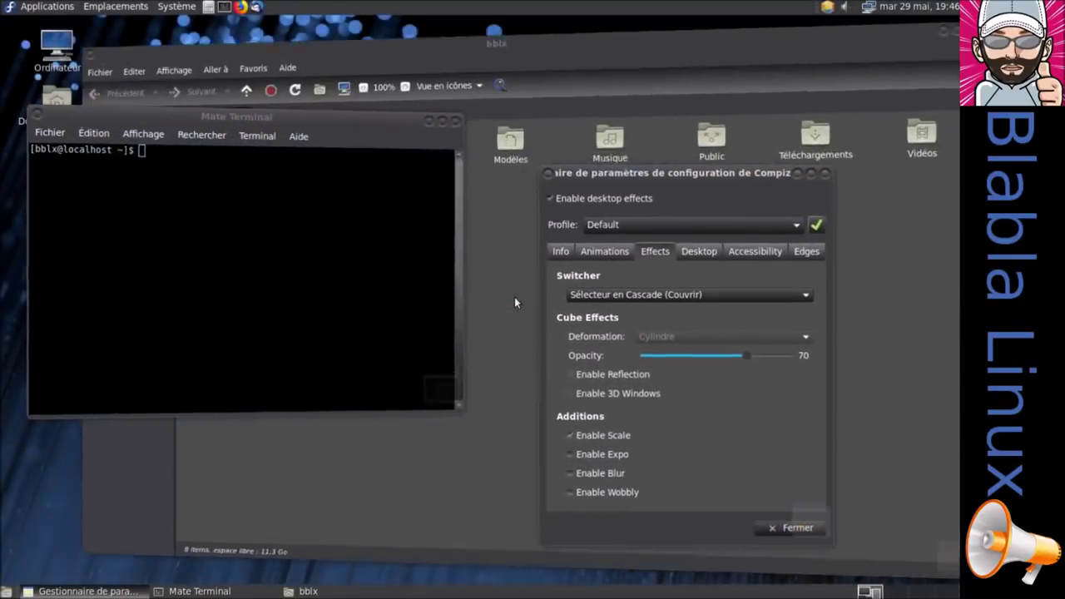
Open another MATE terminal and another file manager window on the home folder
click(224, 7)
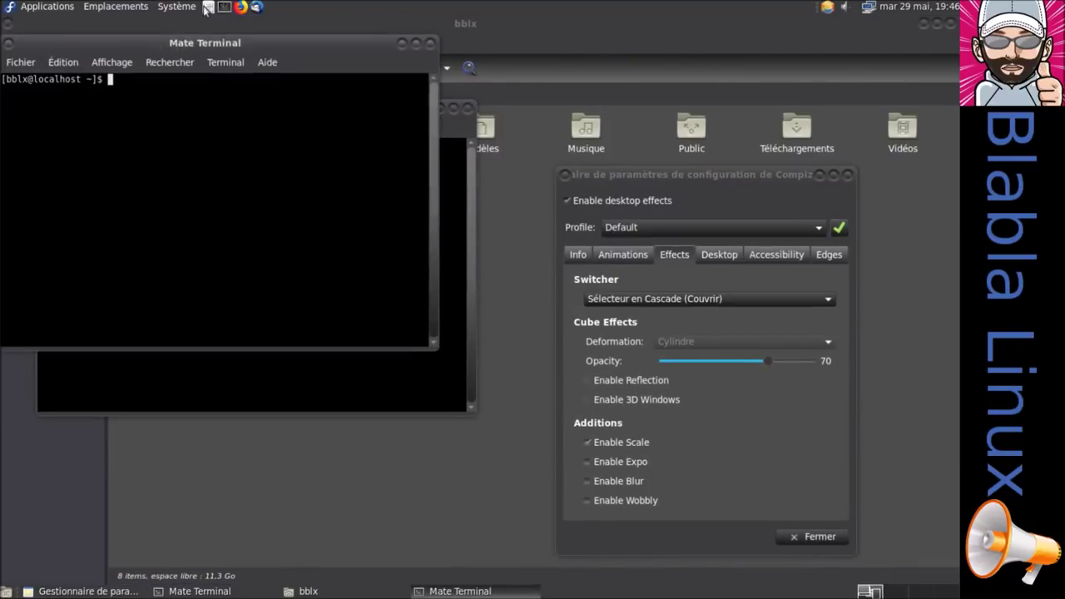
click(208, 7)
Launch the Calculatrice de MATE accessory twice to have two calculator windows open
click(50, 7)
mouse_move(50, 25)
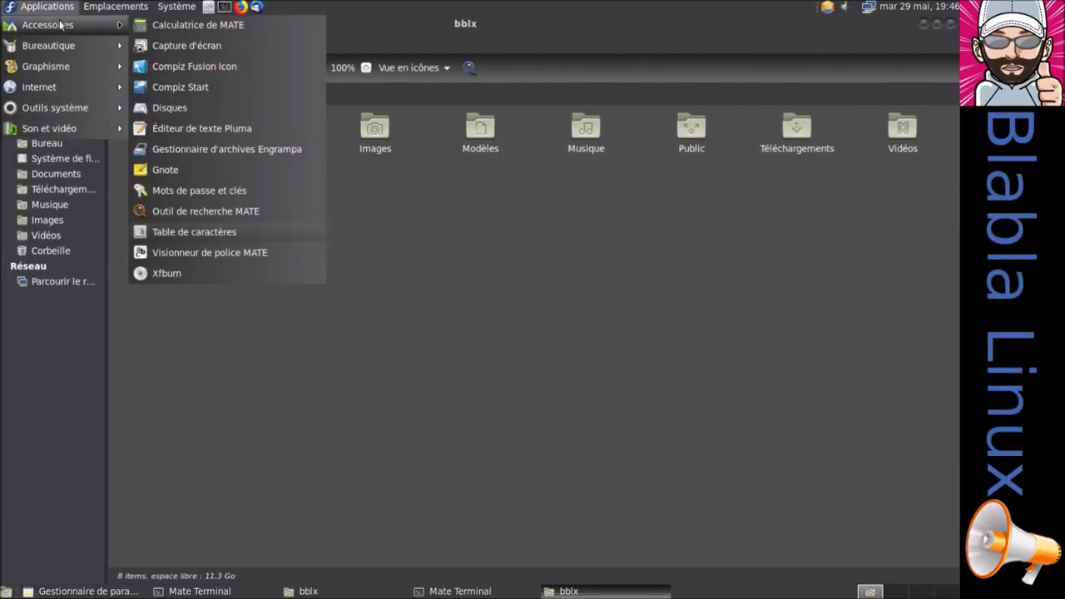
click(174, 25)
click(67, 10)
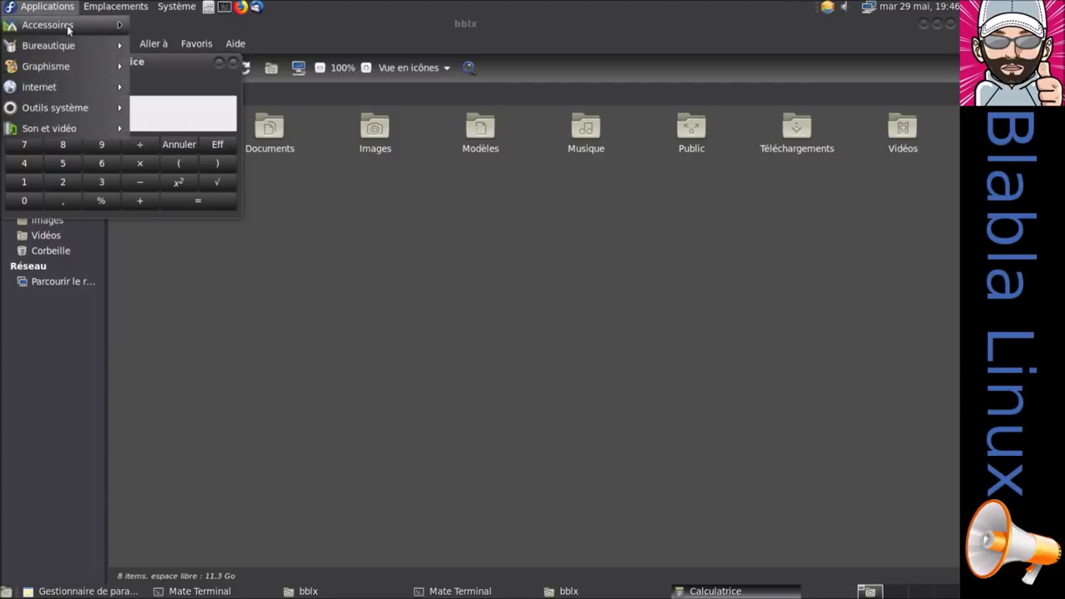
click(159, 25)
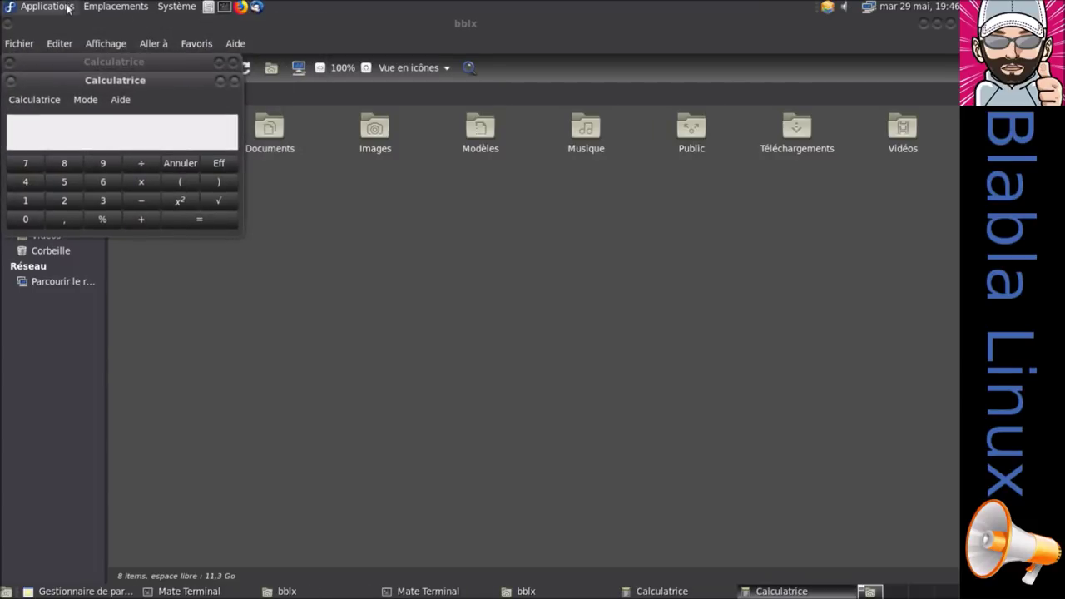
Launch LibreOffice Writer with a blank document as an additional open window
click(65, 10)
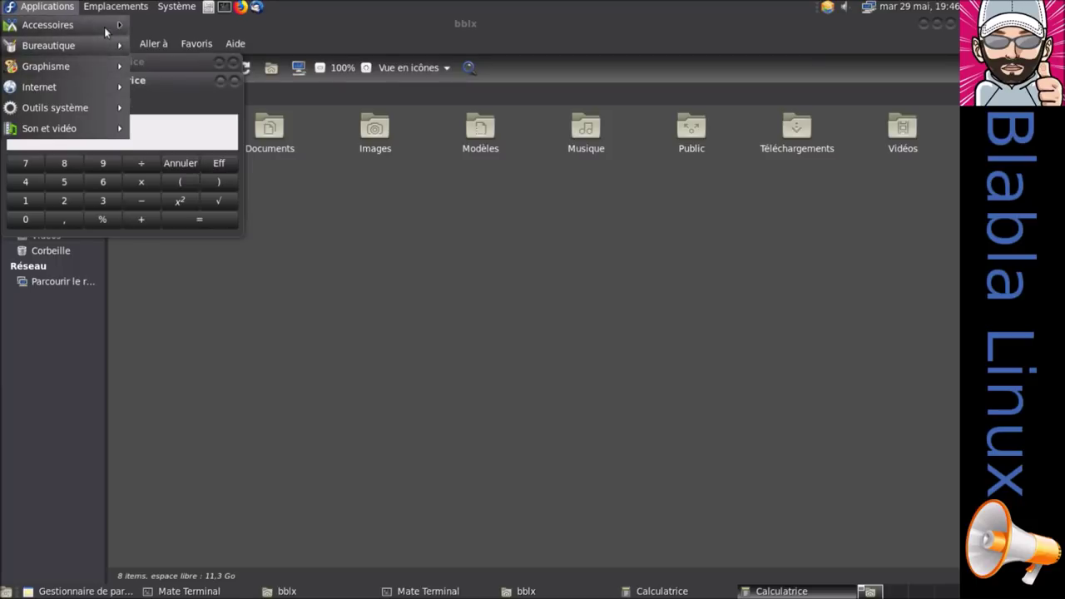
mouse_move(108, 46)
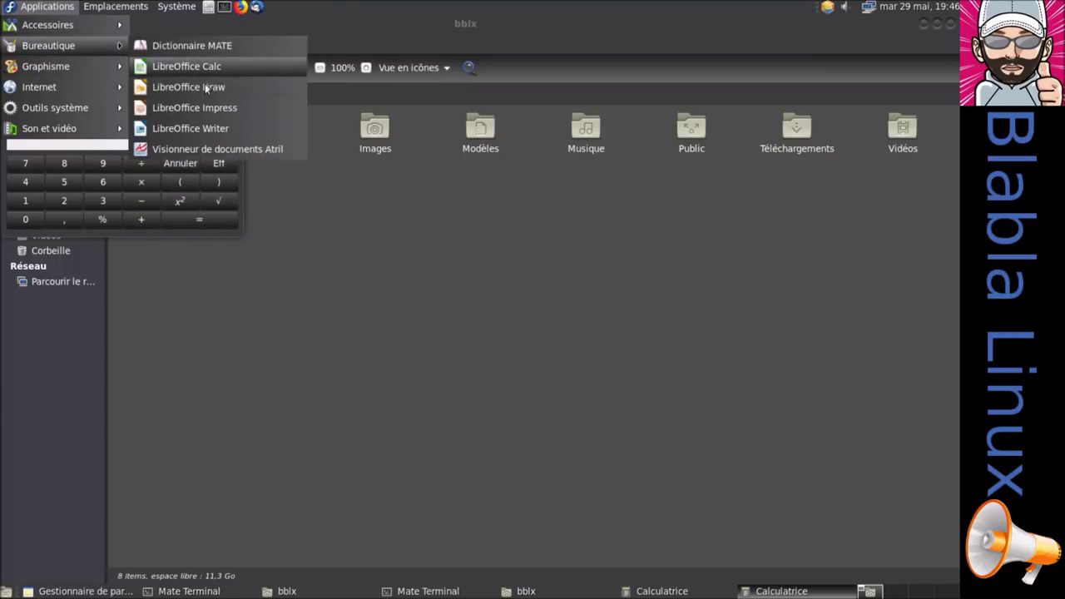
click(208, 128)
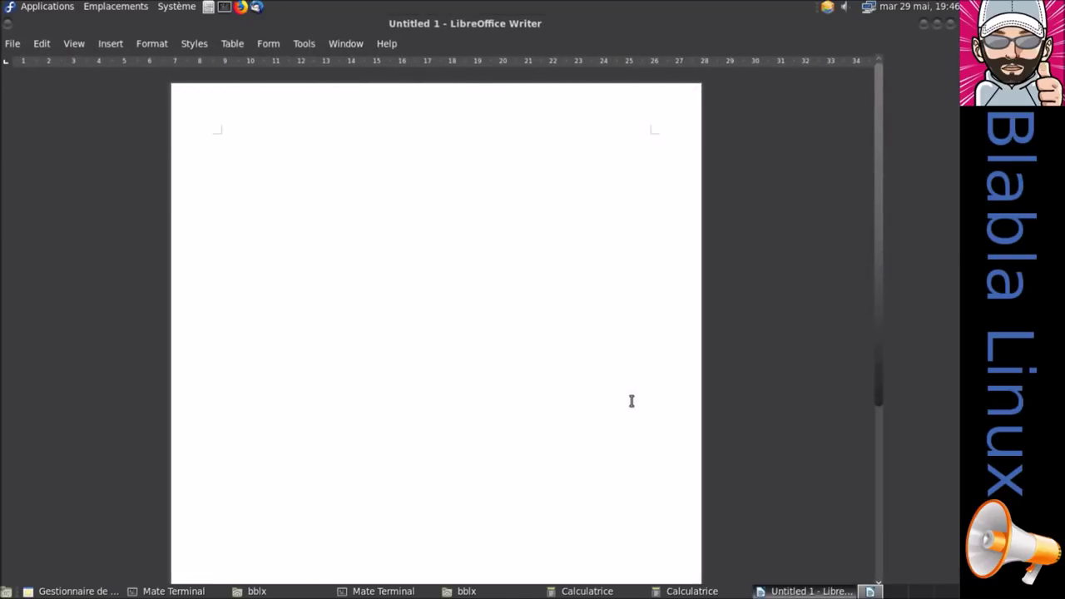
Cycle through all the open windows with the cover-style cascade switcher, ending on the Compiz settings manager
key(super+Tab)
key(super+Tab)
key(super+Tab)
key(super+Tab)
key(super+Tab)
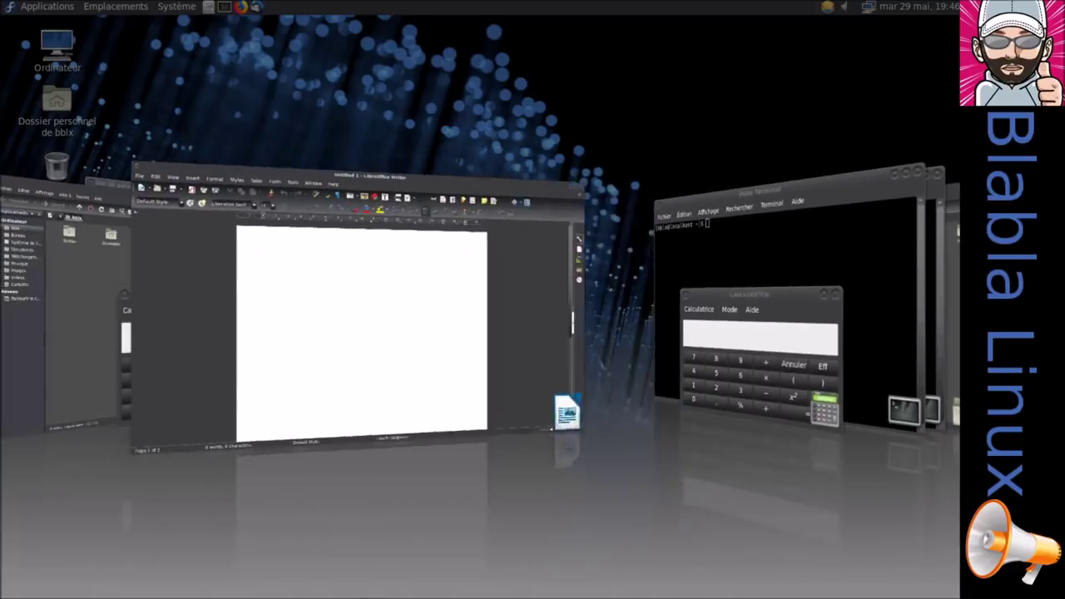
key(super+Tab)
key(super+Tab)
key(super+Tab)
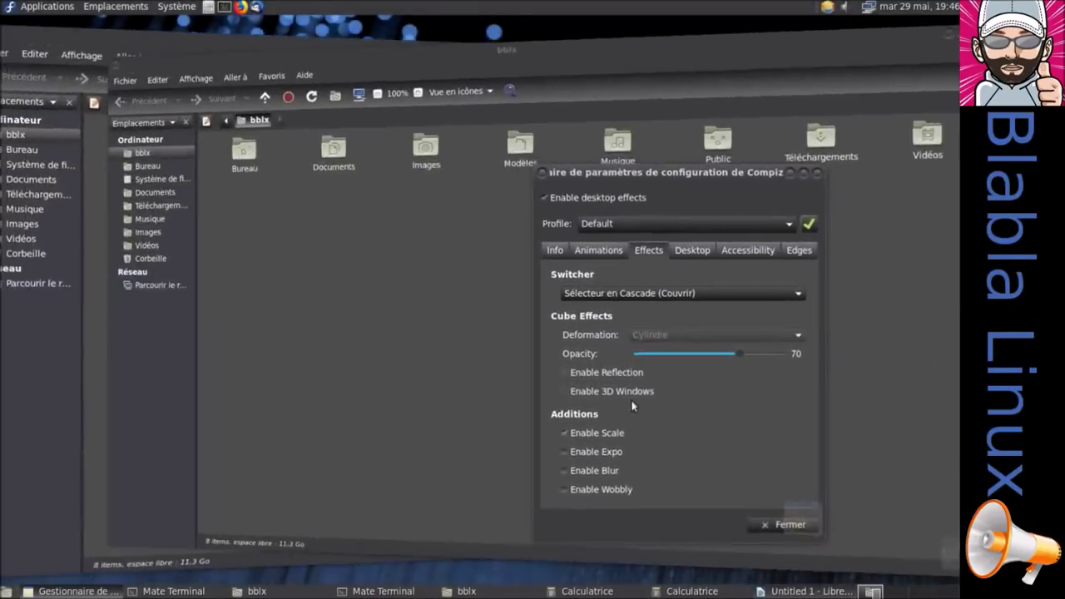
Set the window switcher to Sélecteur en Cascade (Virer) and cycle repeatedly through the open windows, ending on the Compiz settings manager
click(678, 301)
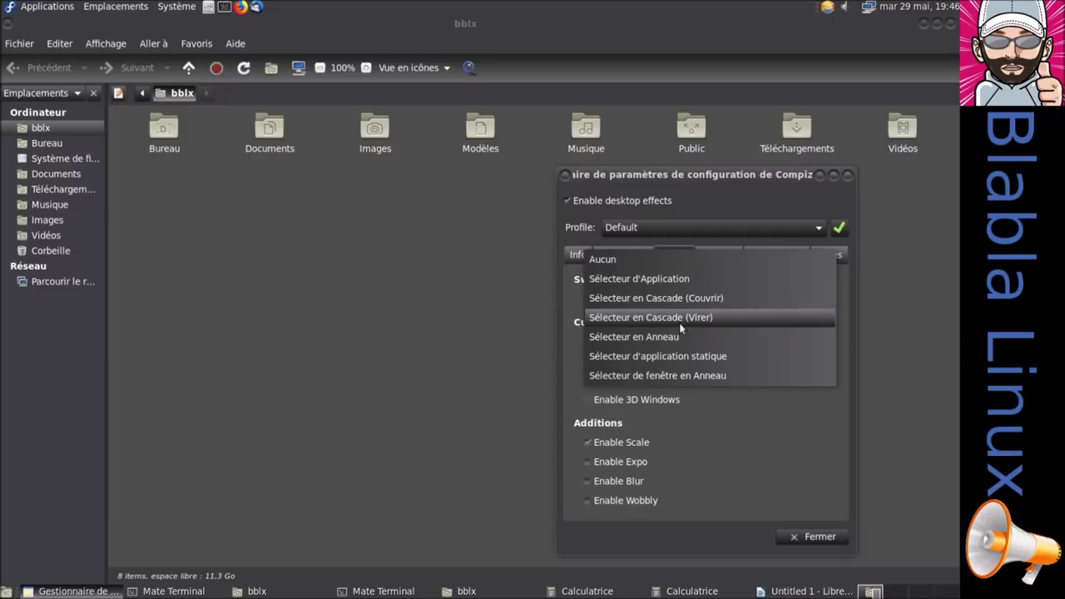
click(681, 321)
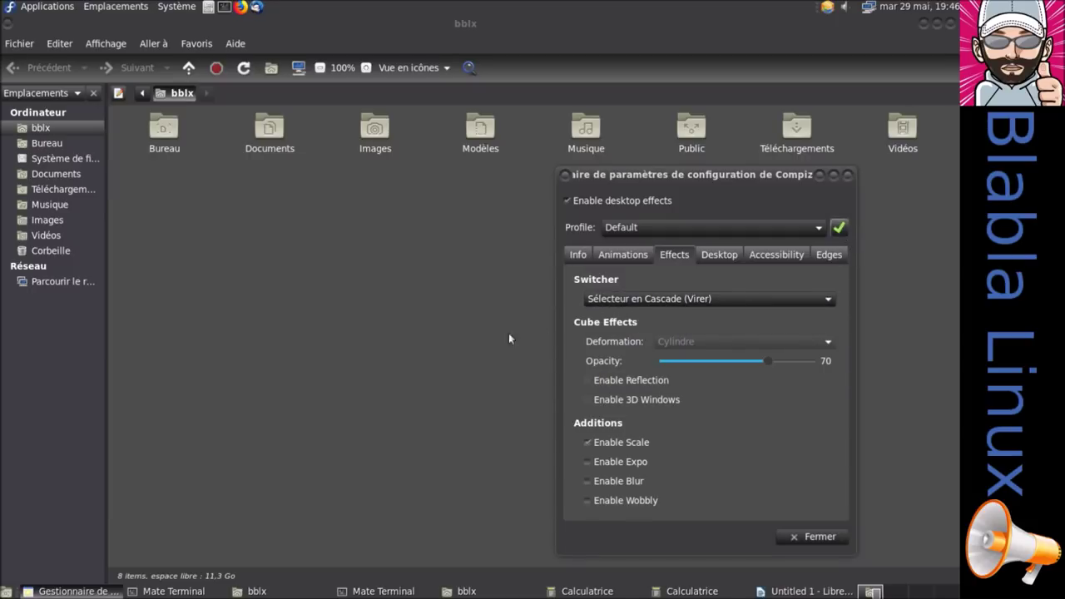
key(alt+Tab)
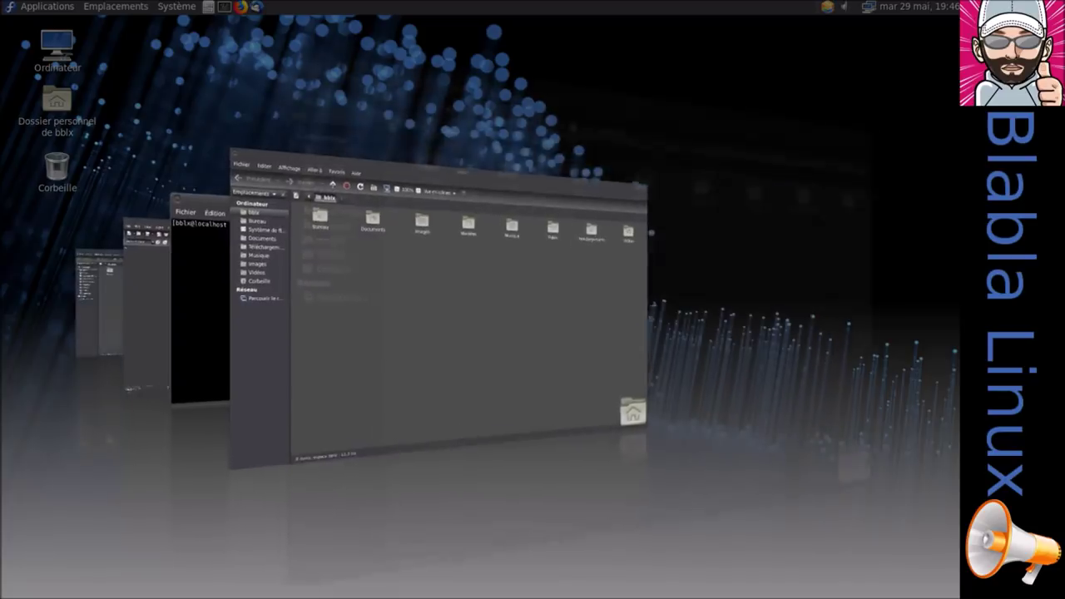
key(alt+Tab)
key(alt+Tab)
key(alt+Tab)
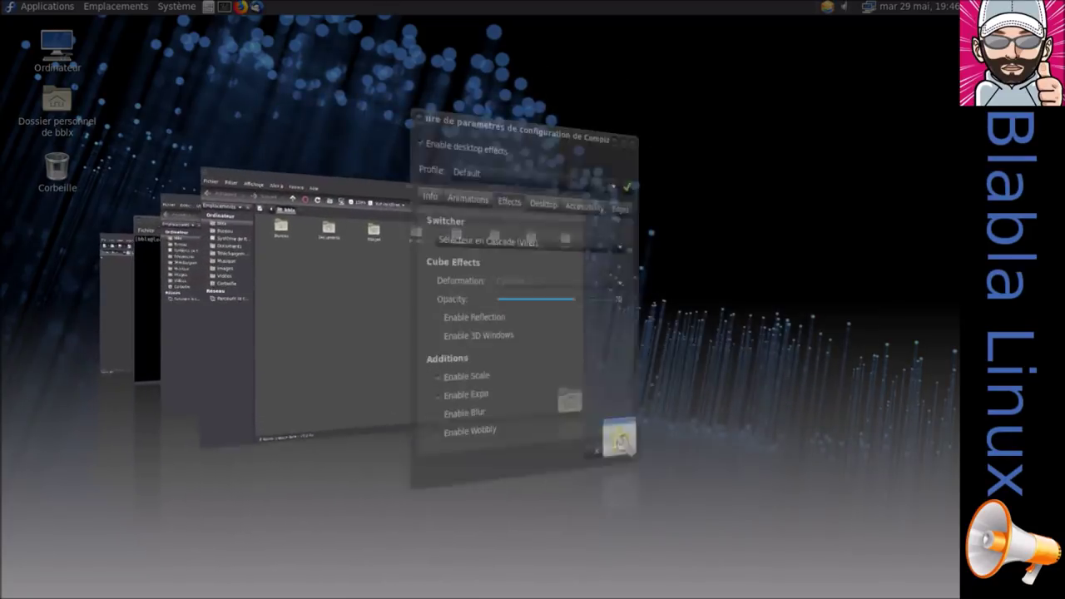
key(alt+Tab)
key(alt+Tab)
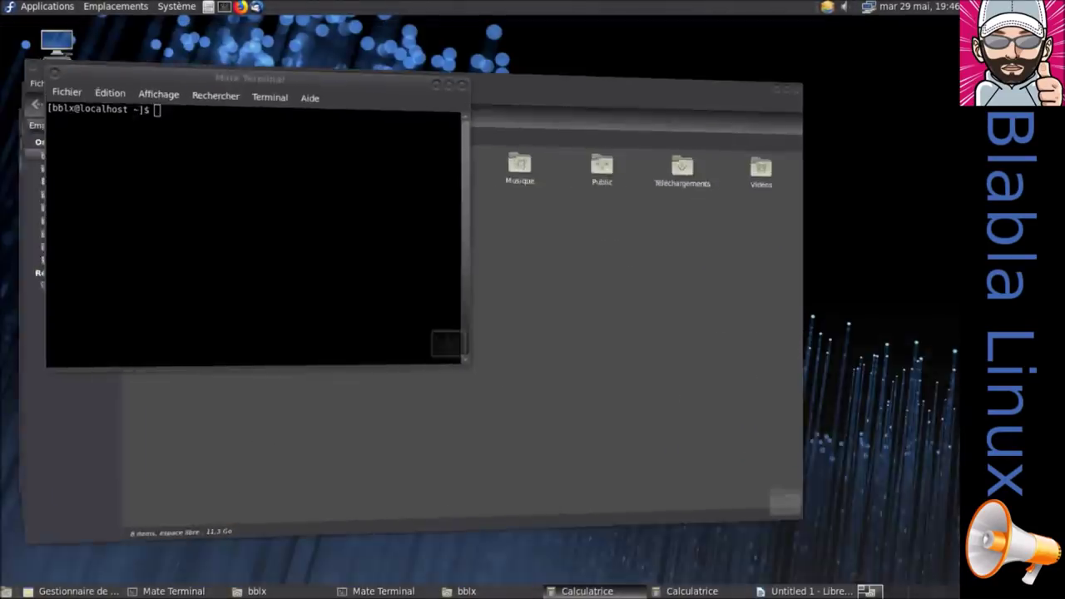
key(alt+Tab)
key(alt+Tab)
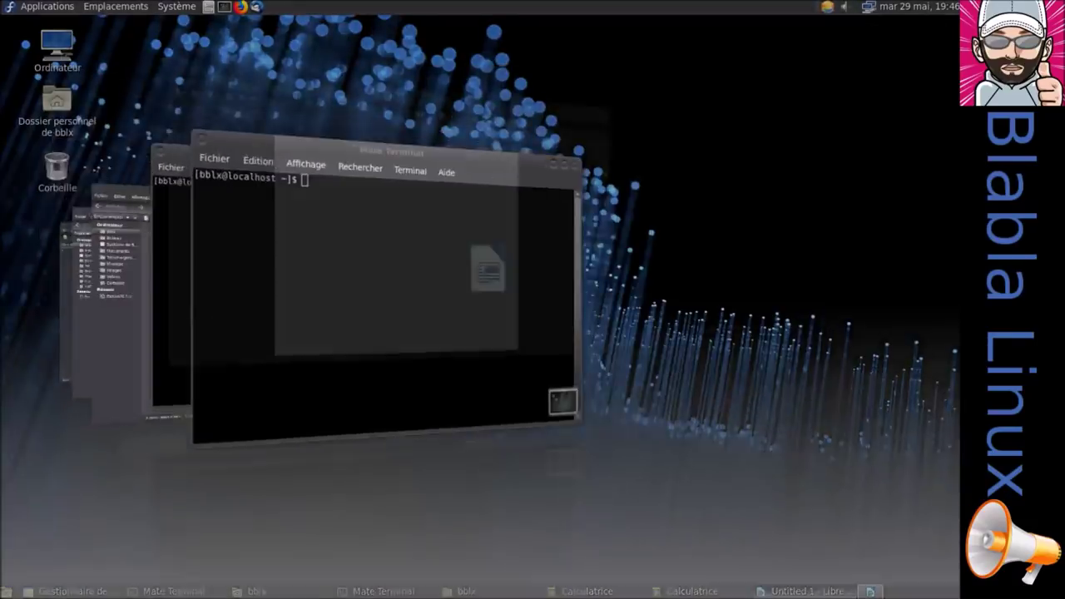
key(alt+Tab)
key(alt+Tab)
key(alt+Tab)
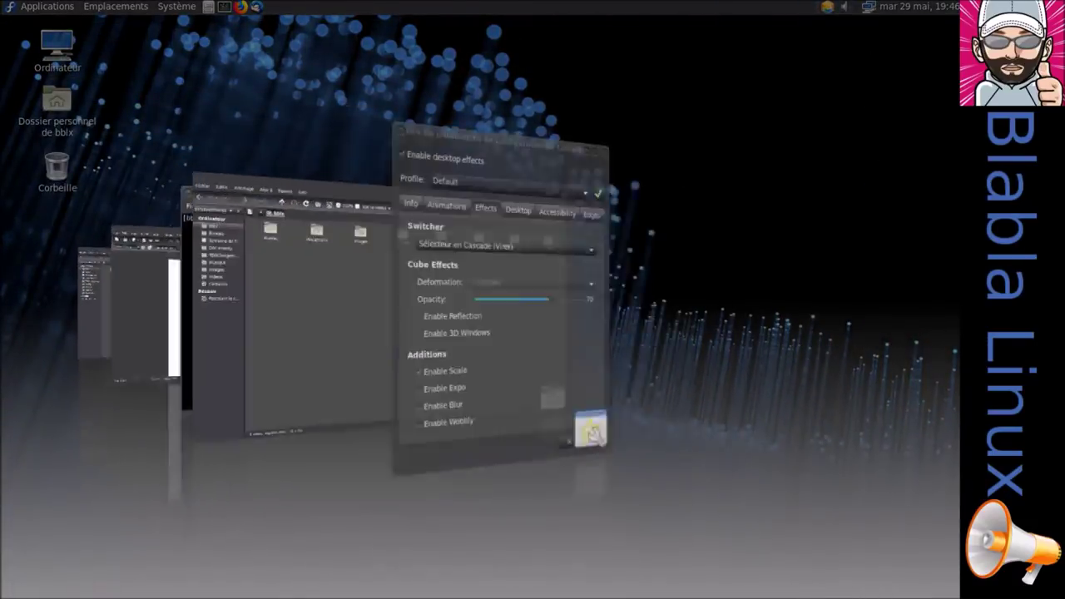
key(alt+Tab)
key(alt+Tab)
key(alt+Tab)
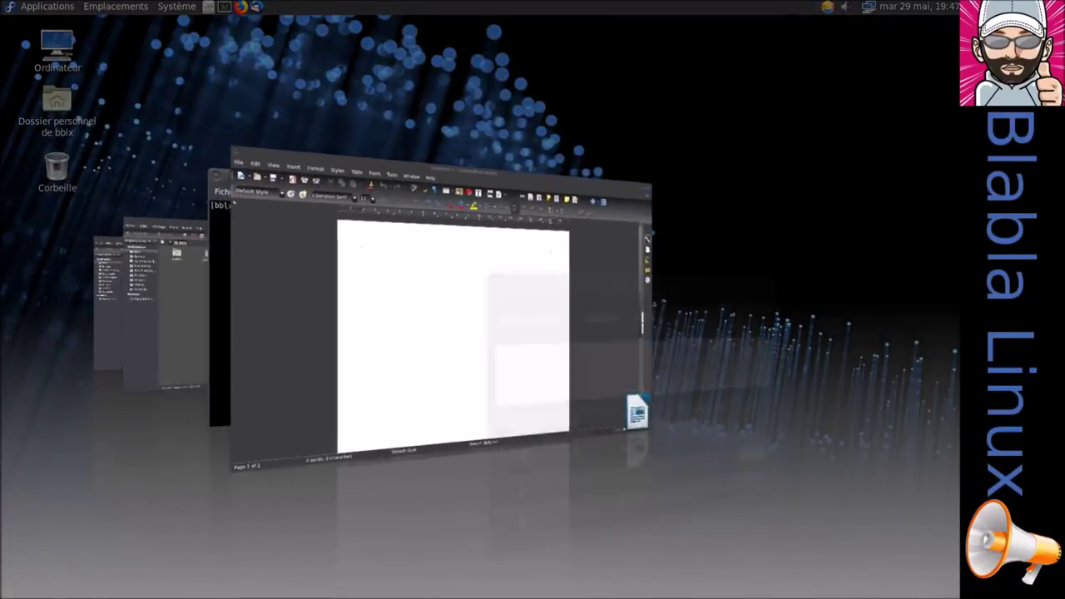
key(alt+Tab)
key(alt+Tab)
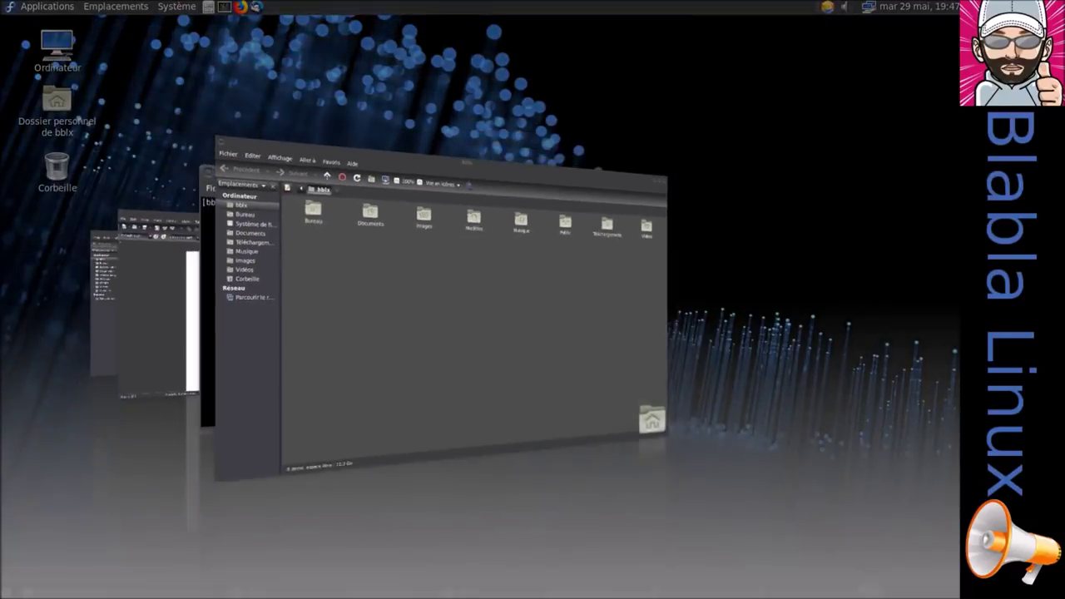
key(alt+Tab)
key(alt+Tab)
key(alt+Tab)
key(alt+Tab)
key(alt+Tab)
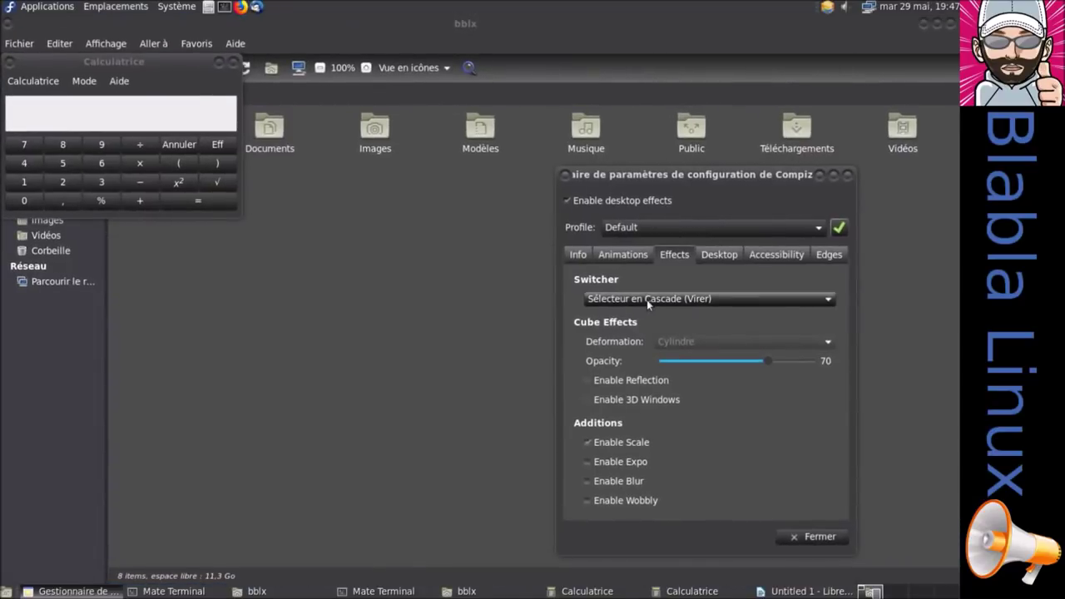
Set the window switcher to Sélecteur en Anneau and cycle repeatedly around the ring of windows, ending on the Compiz settings manager
click(647, 302)
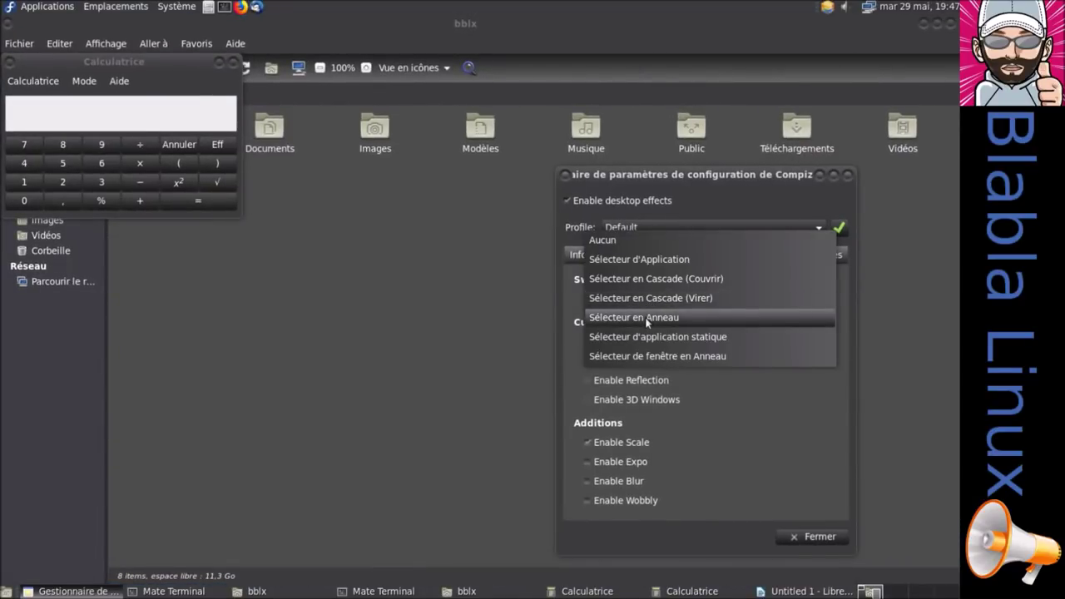
click(647, 319)
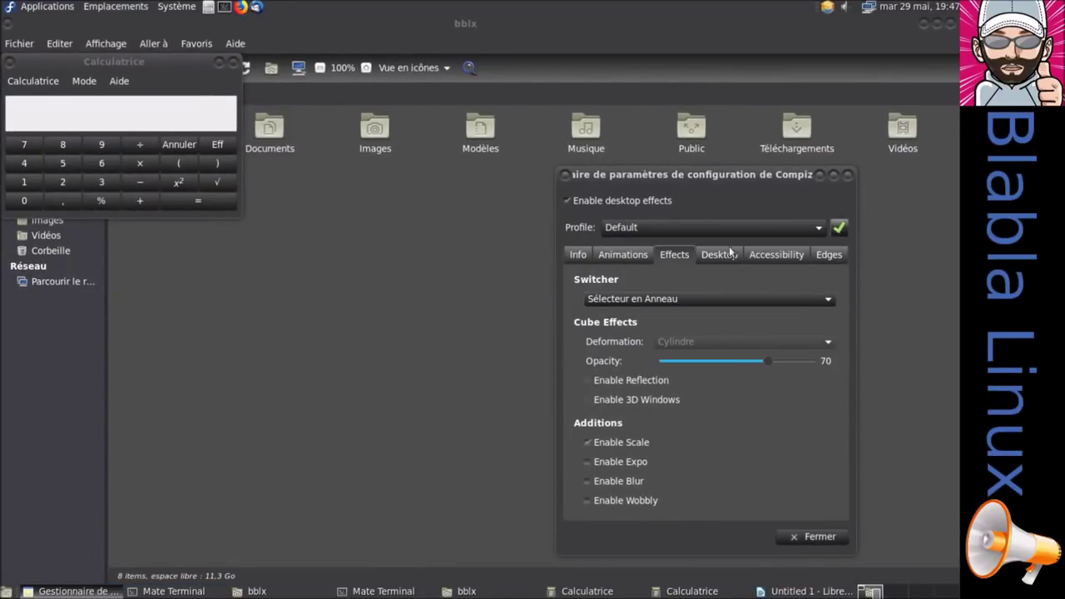
key(alt+Tab)
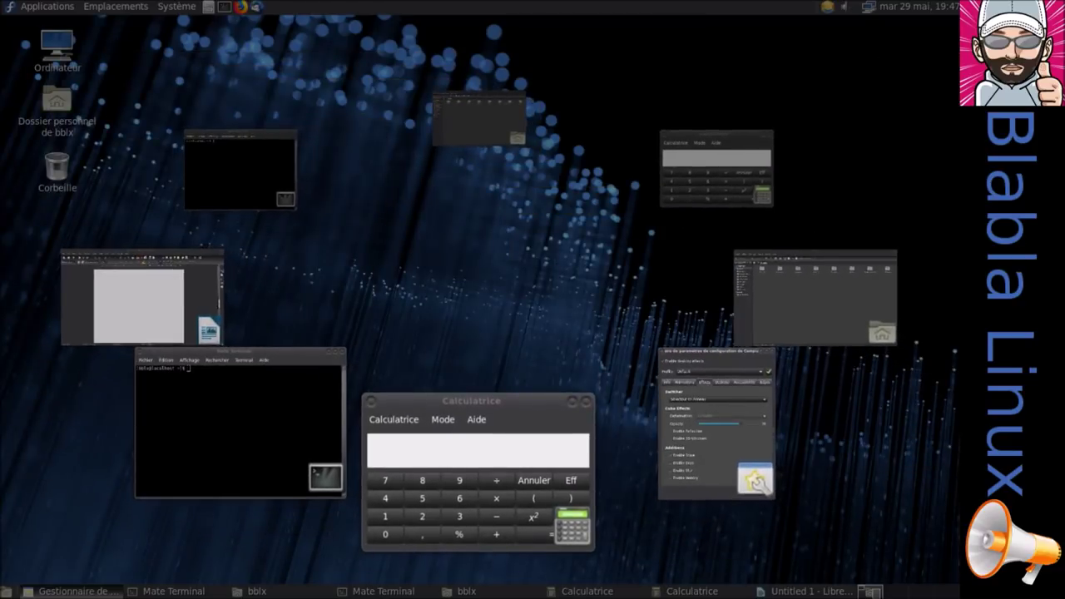
key(alt+Tab)
key(alt+Tab)
key(alt+Tab)
key(alt+Tab)
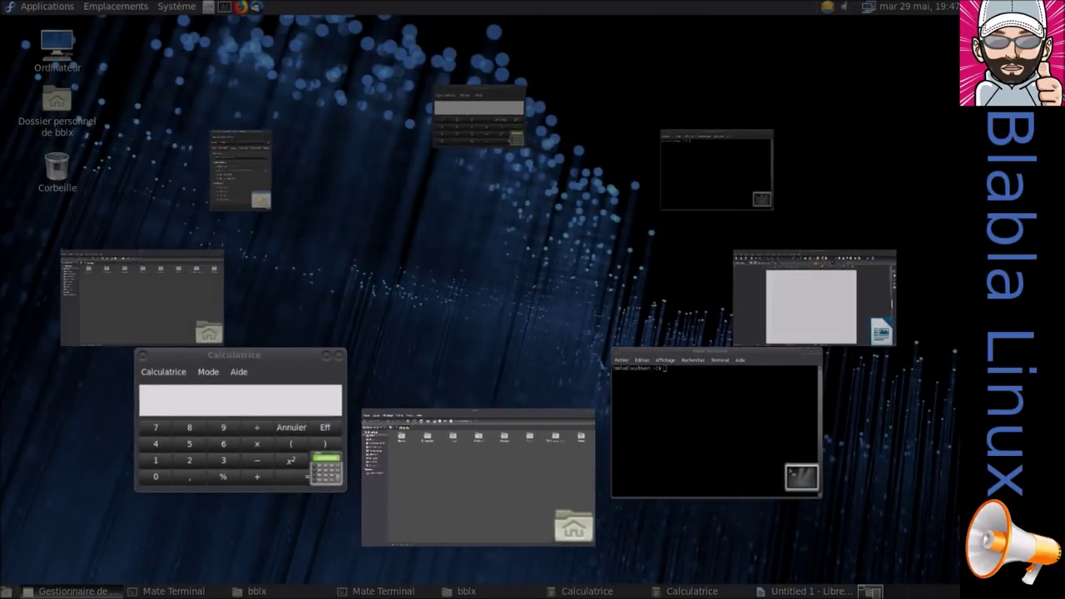
key(alt+Tab)
key(alt+Tab)
key(alt+Tab)
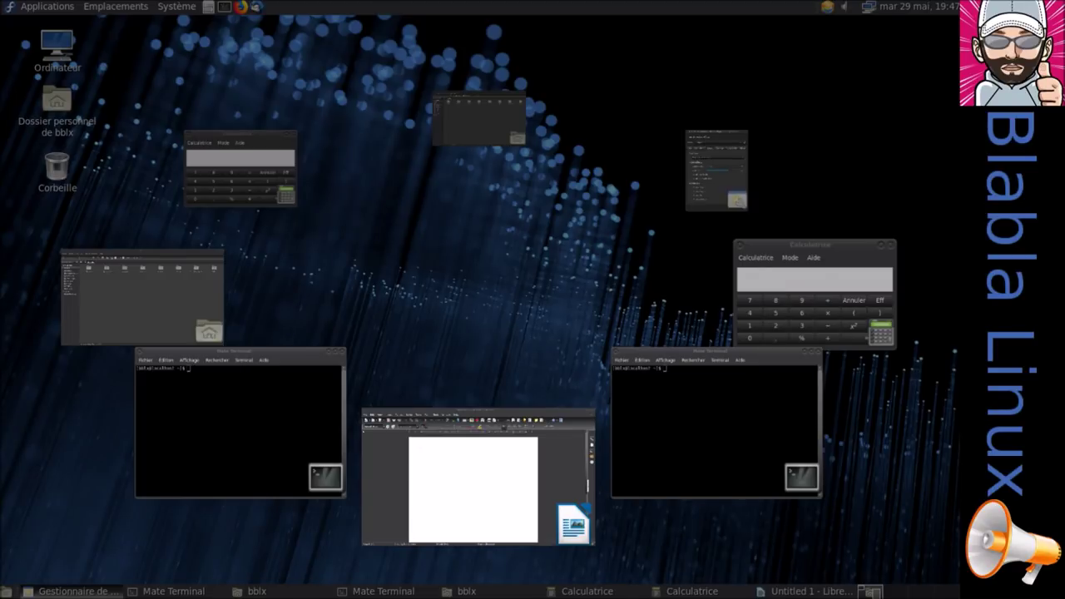
key(super+Tab)
key(super+Tab)
key(super+Tab)
key(super+Tab)
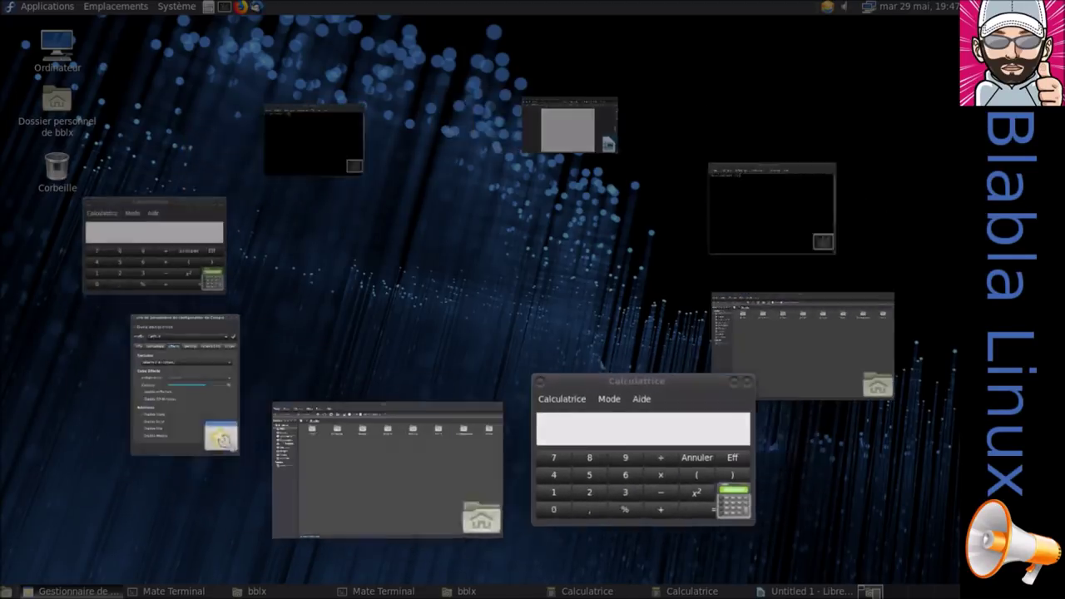
key(super+Tab)
key(super+Tab)
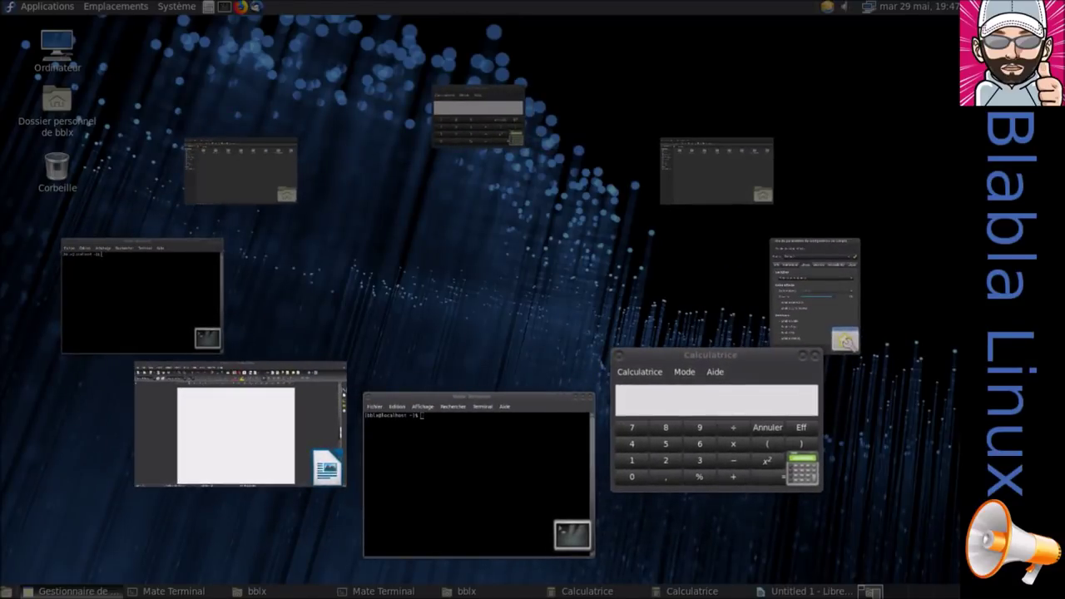
key(super+Tab)
key(super+Tab)
key(super+Tab)
key(super+Tab)
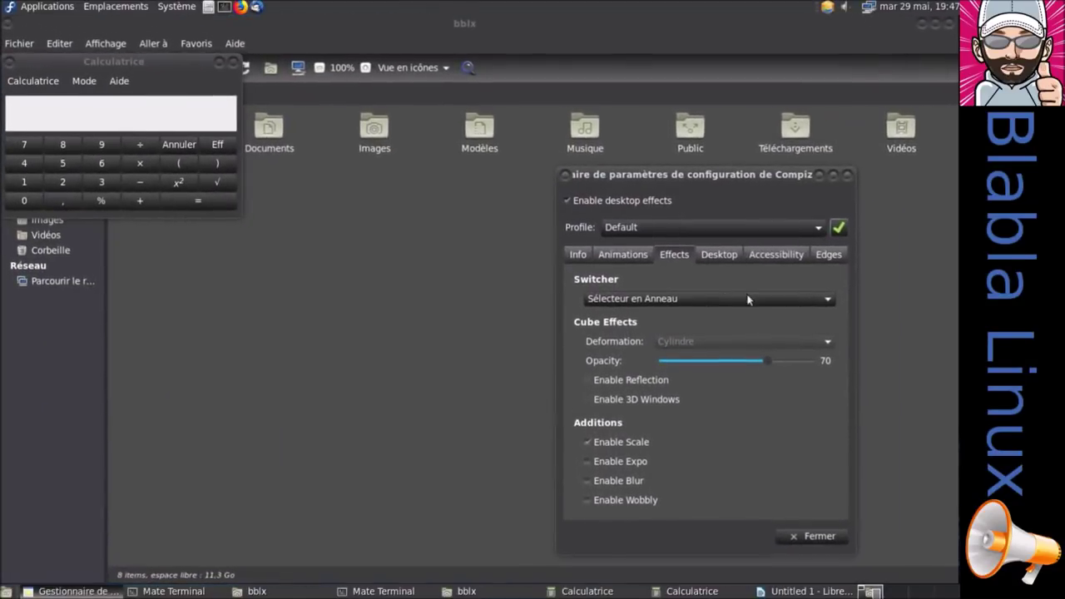
Set the window switcher to Sélecteur d'application statique and cycle through the window thumbnails back to the Compiz settings manager
click(745, 300)
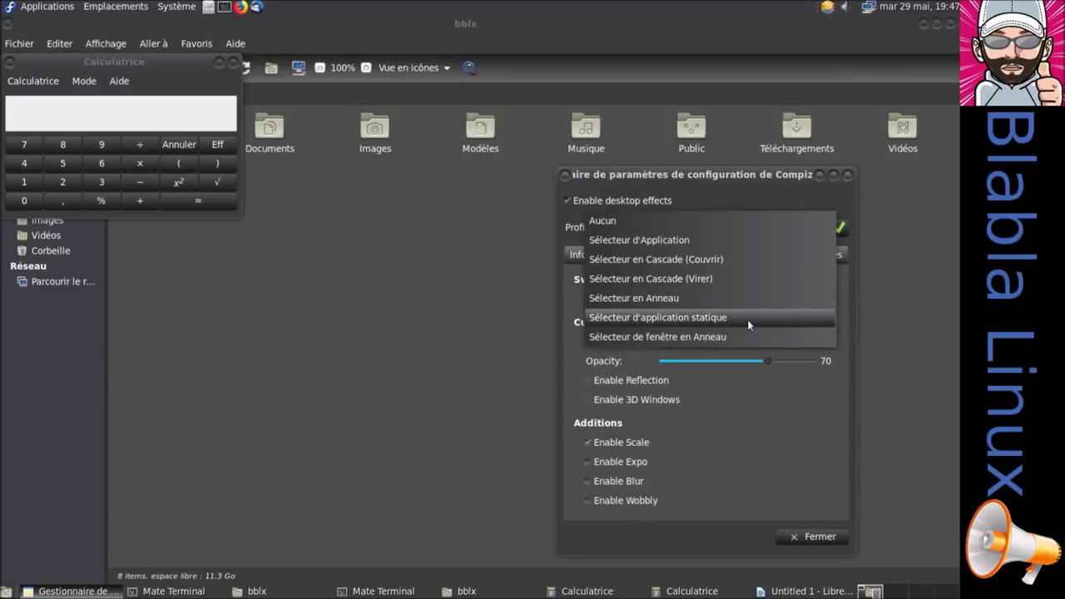
click(748, 319)
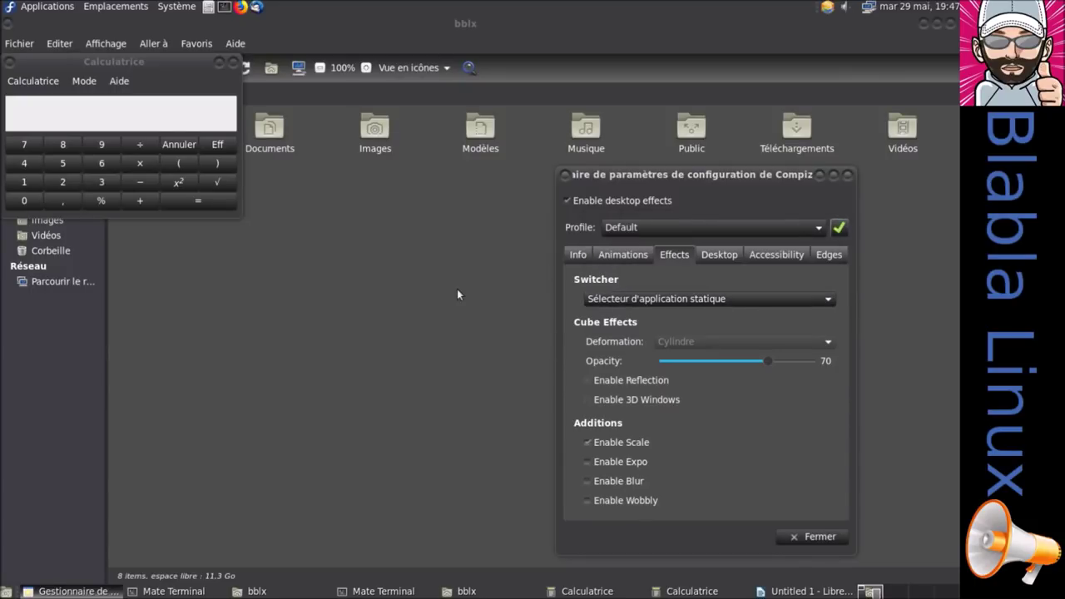
key(alt+Tab)
key(alt+Tab)
key(alt+Tab)
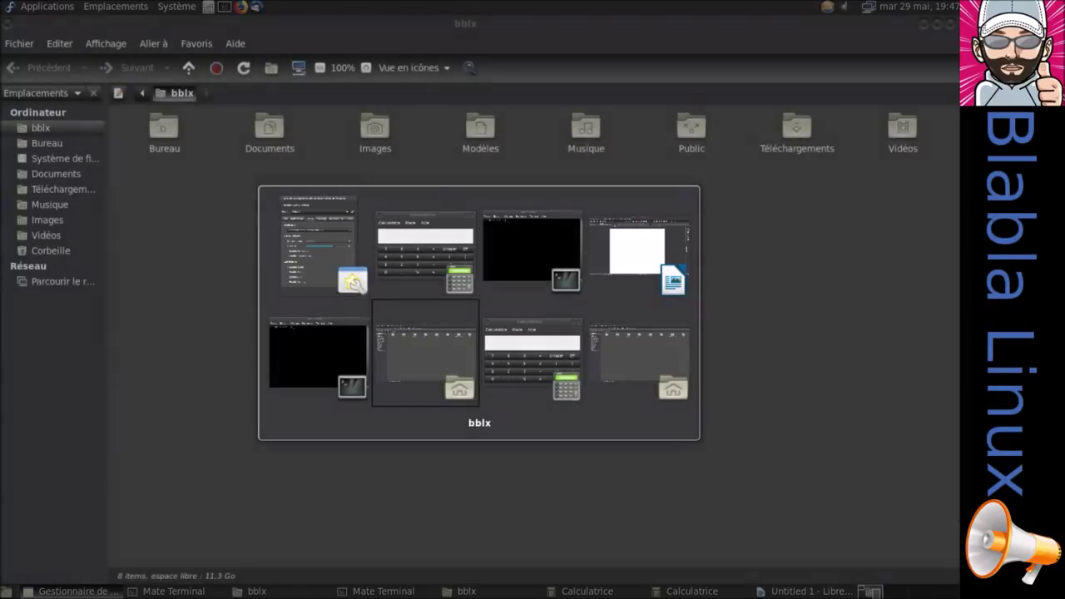
key(alt+Tab)
key(alt+Tab)
key(alt+Tab)
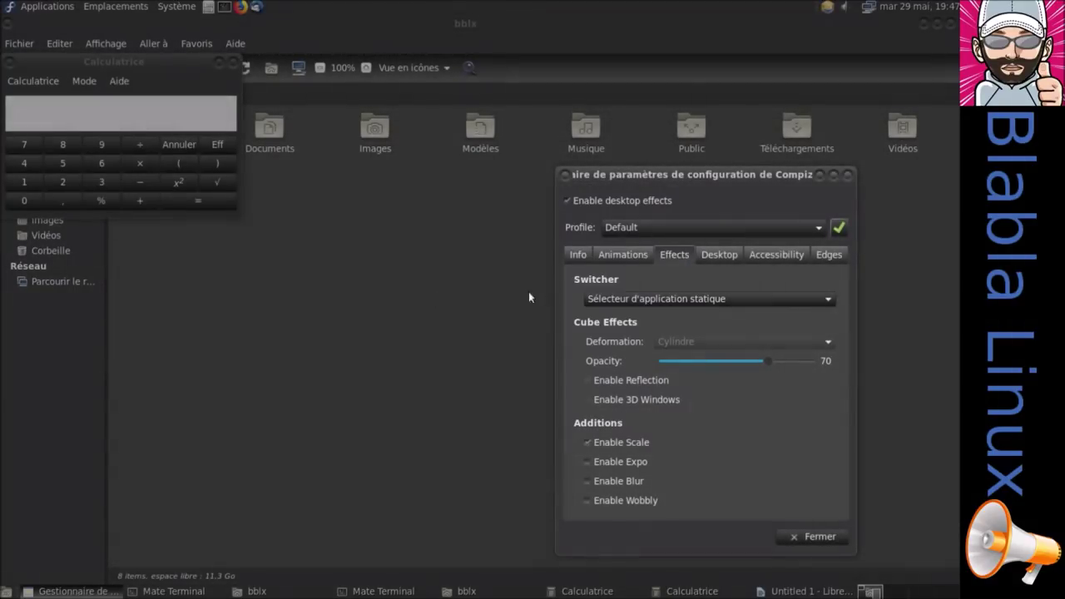
Set the window switcher to Sélecteur de fenêtre en Anneau and cycle repeatedly through the open windows, returning to the Compiz settings manager
click(591, 298)
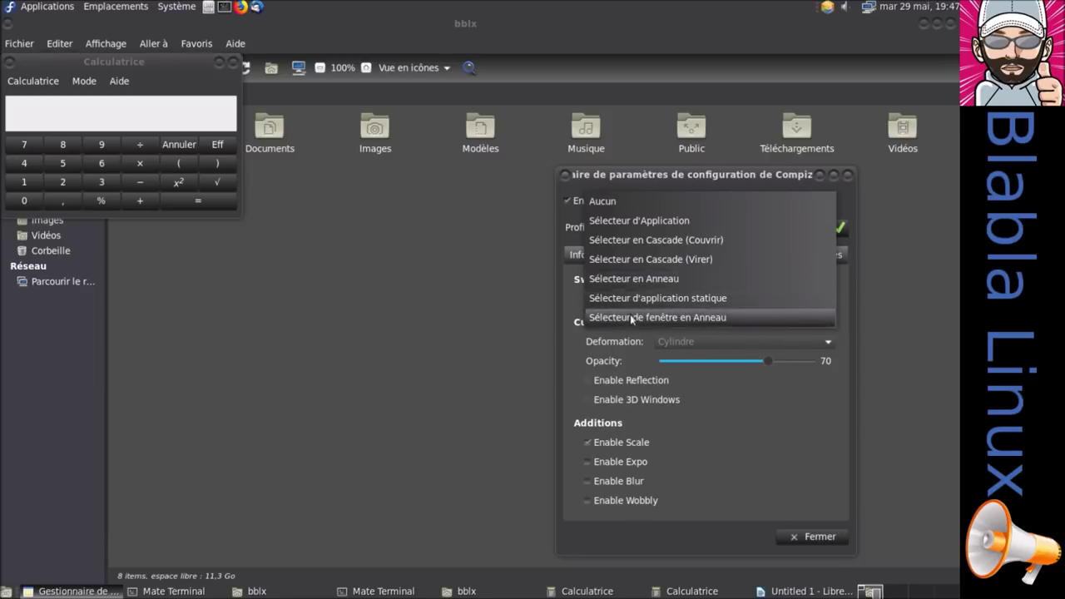
click(632, 318)
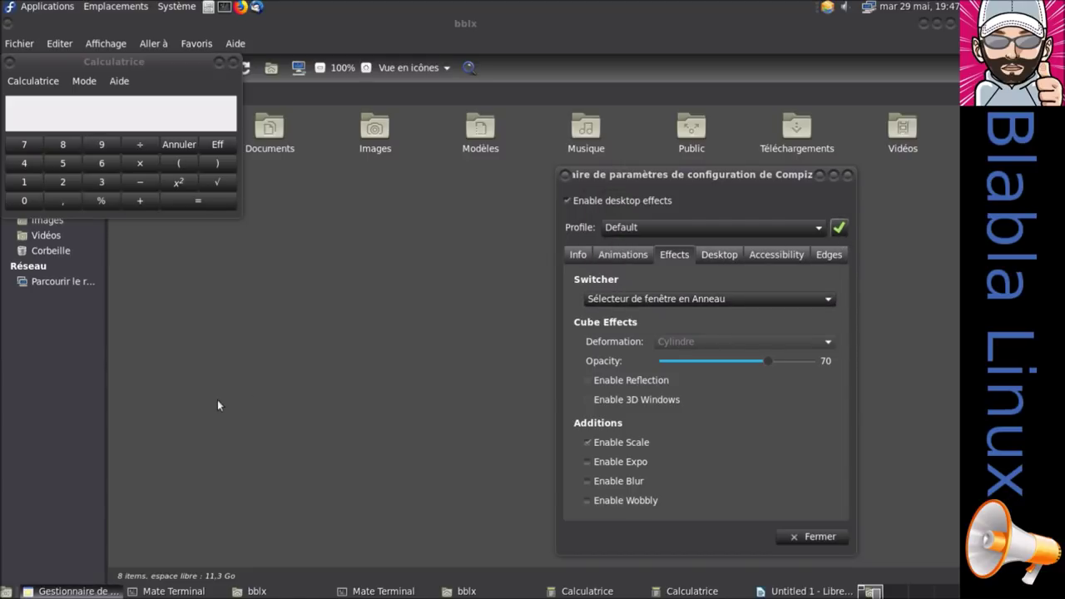
key(super+Tab)
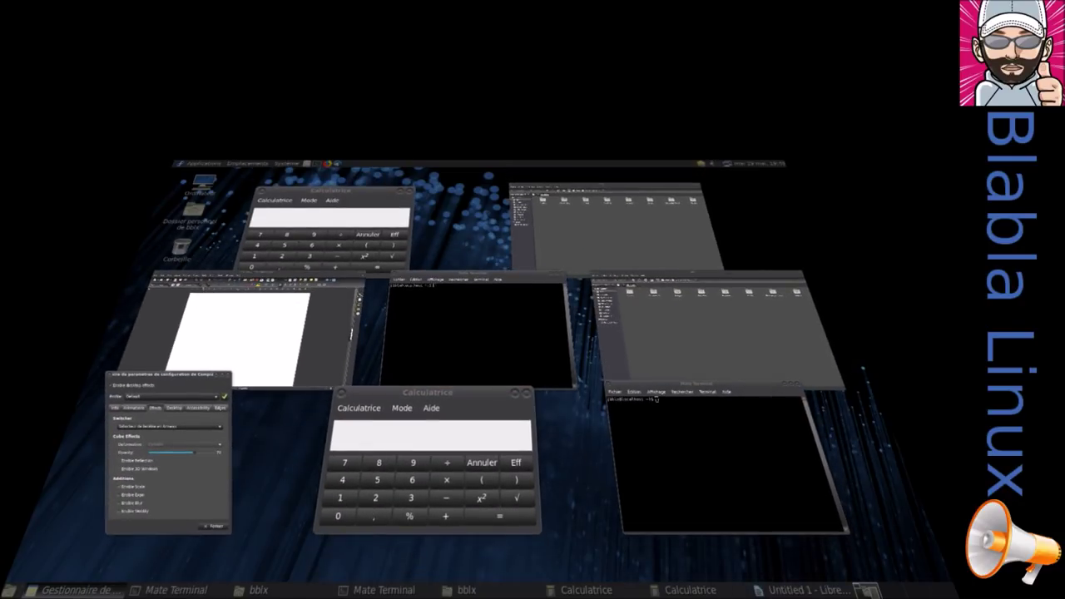
key(super+Tab)
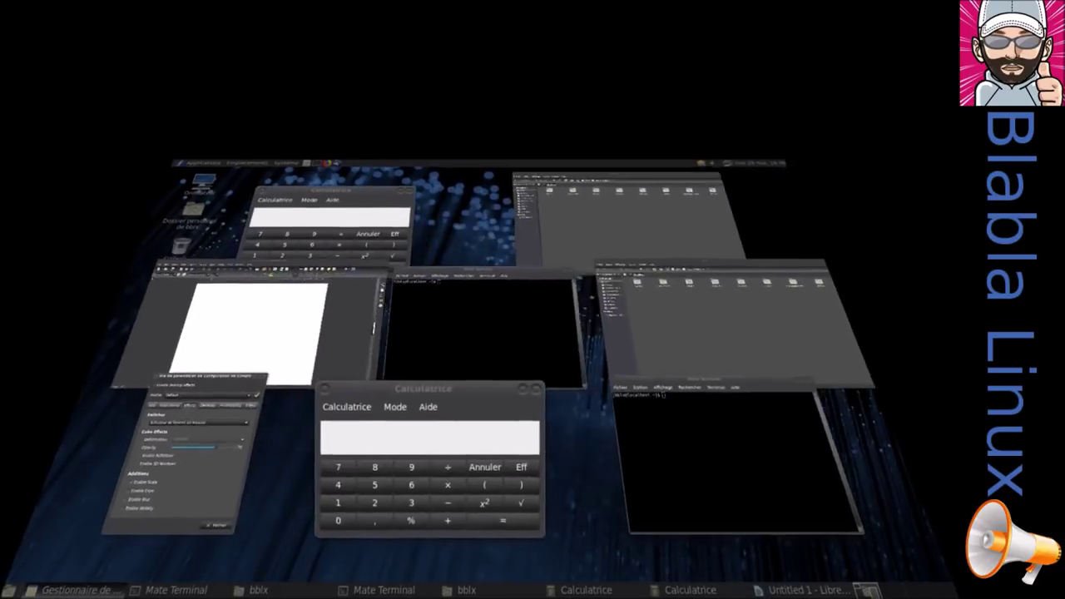
key(super+Tab)
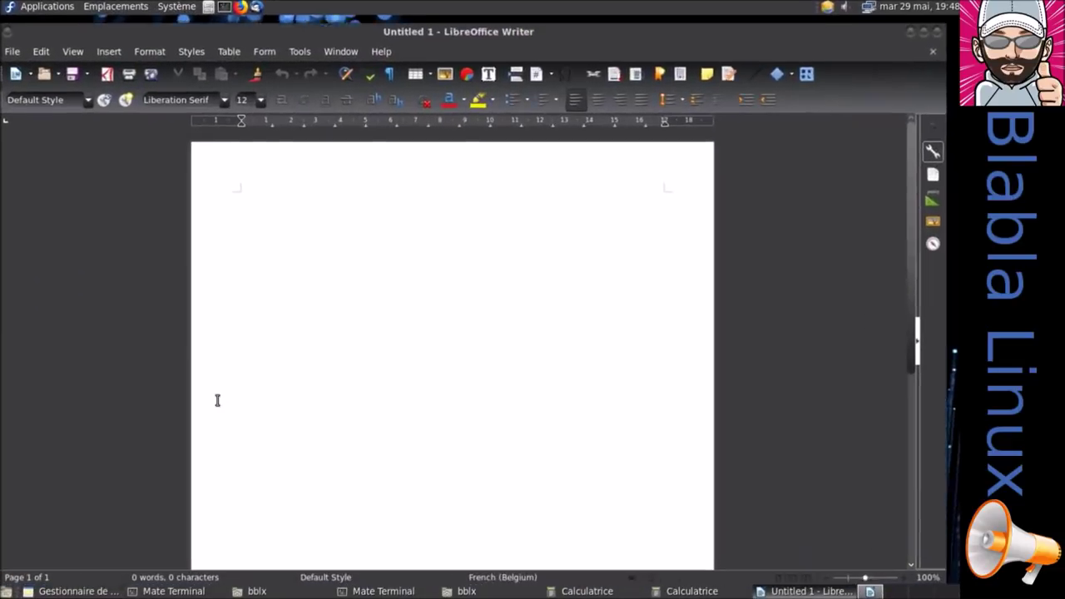
key(super+Tab)
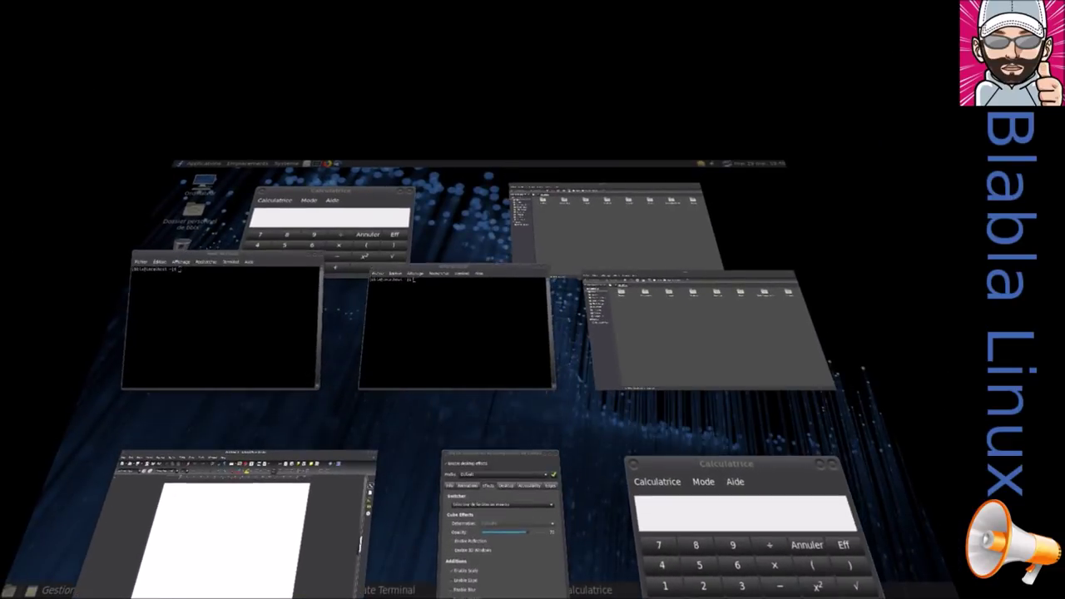
key(super+Tab)
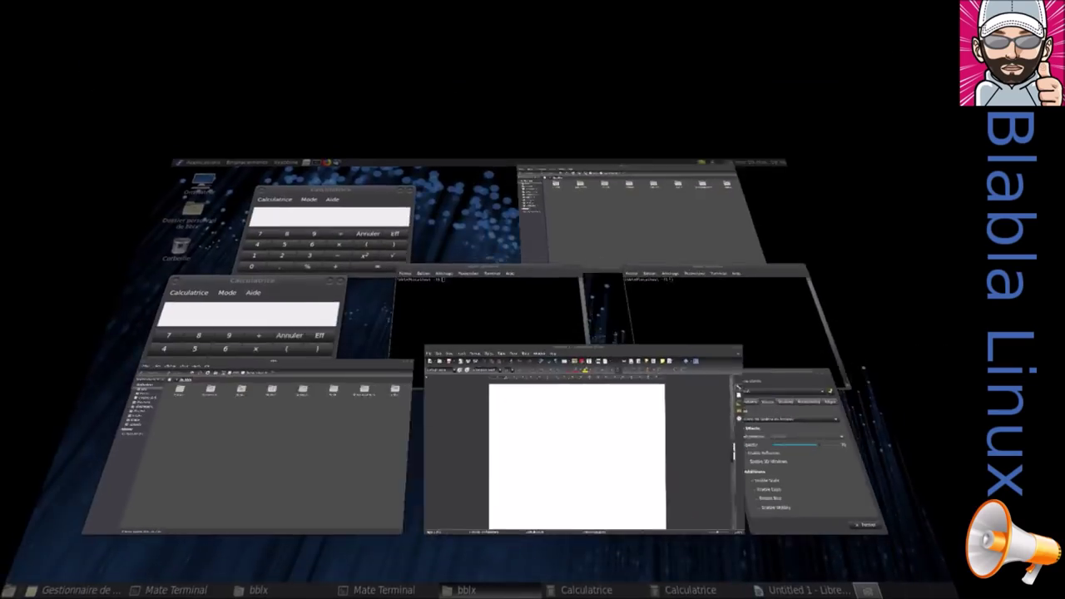
key(super+Tab)
key(super+Tab)
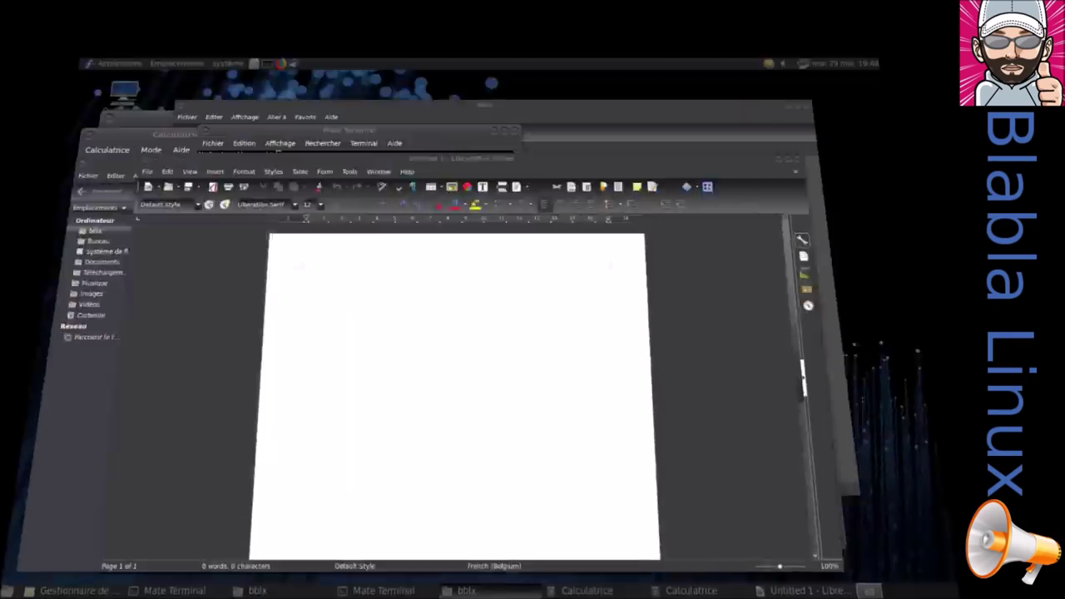
key(super+Tab)
key(super+Tab)
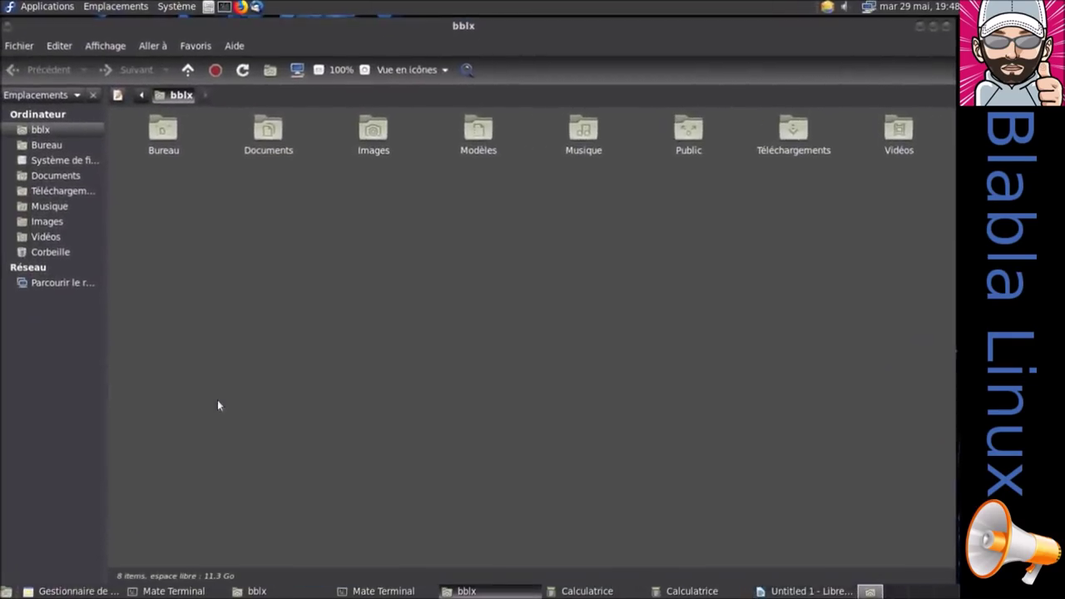
key(super+Tab)
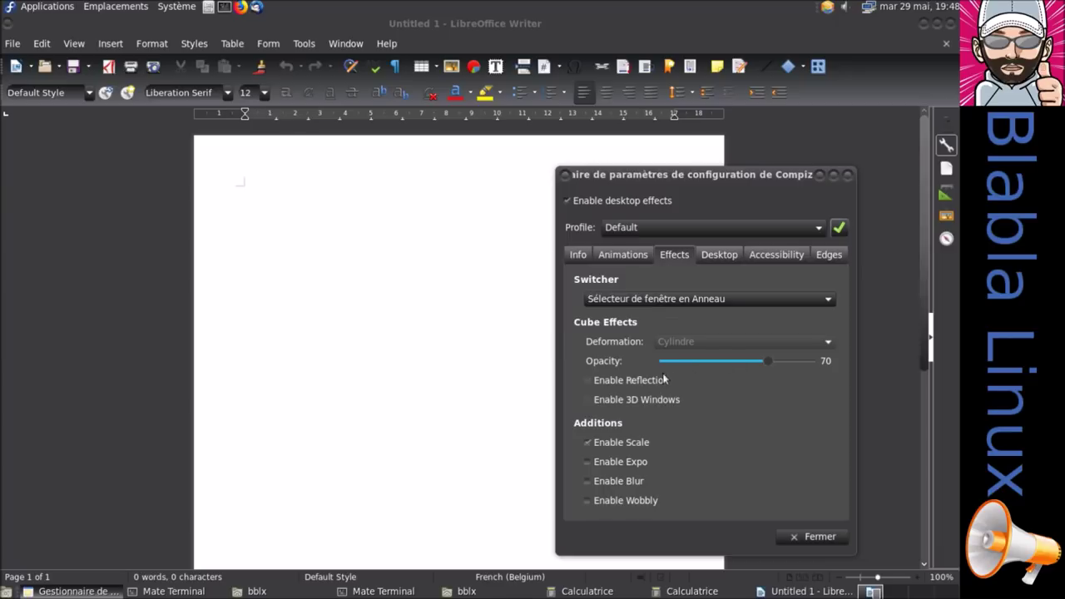
Set the window switcher to Sélecteur d'Application and disable the extra animations
click(685, 301)
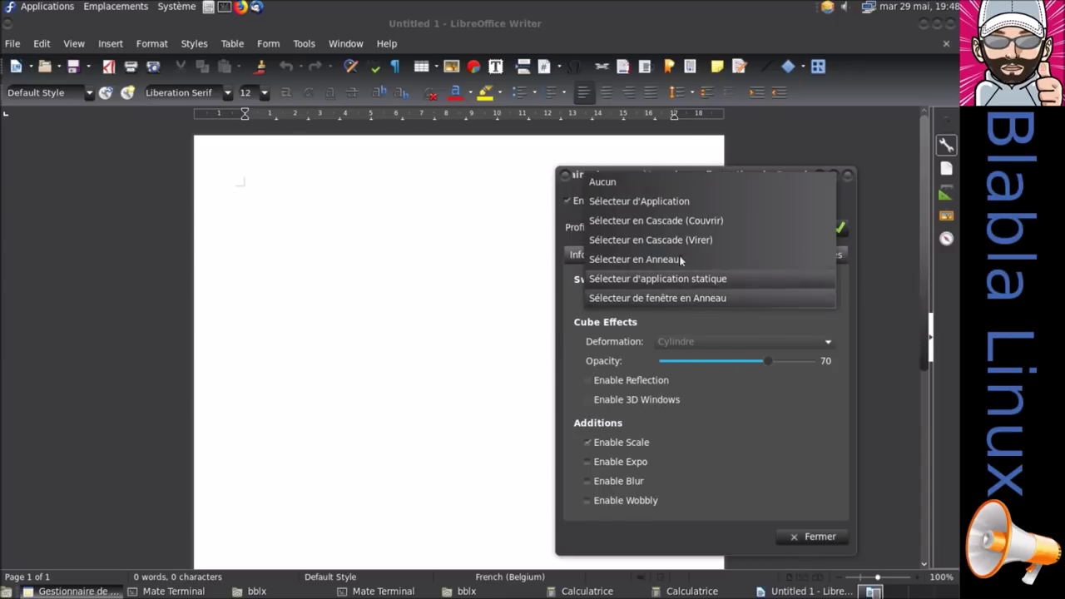
click(676, 203)
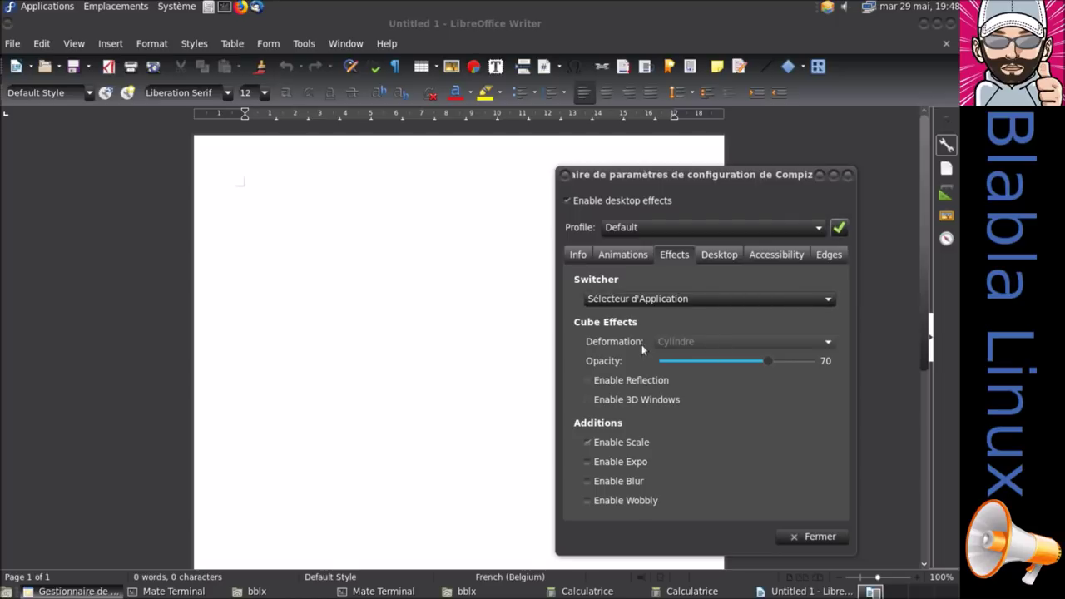
click(631, 256)
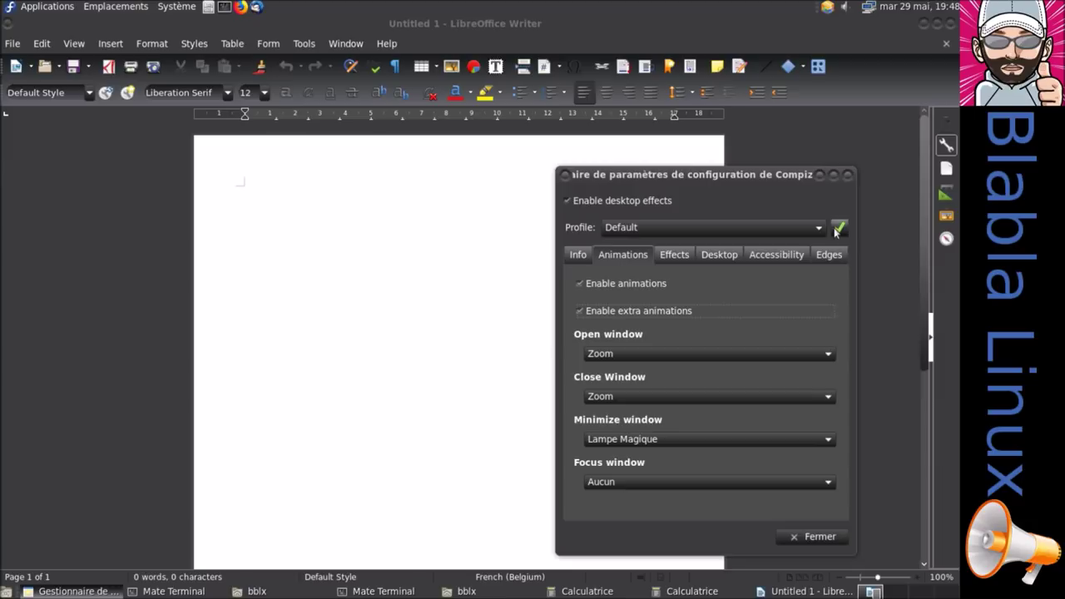
click(676, 259)
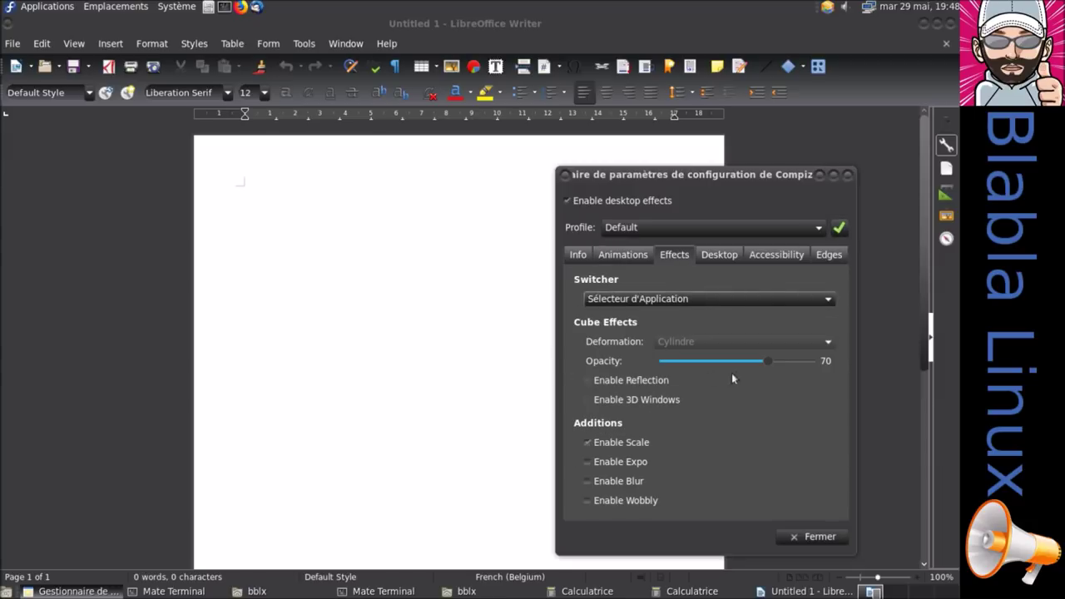
click(624, 256)
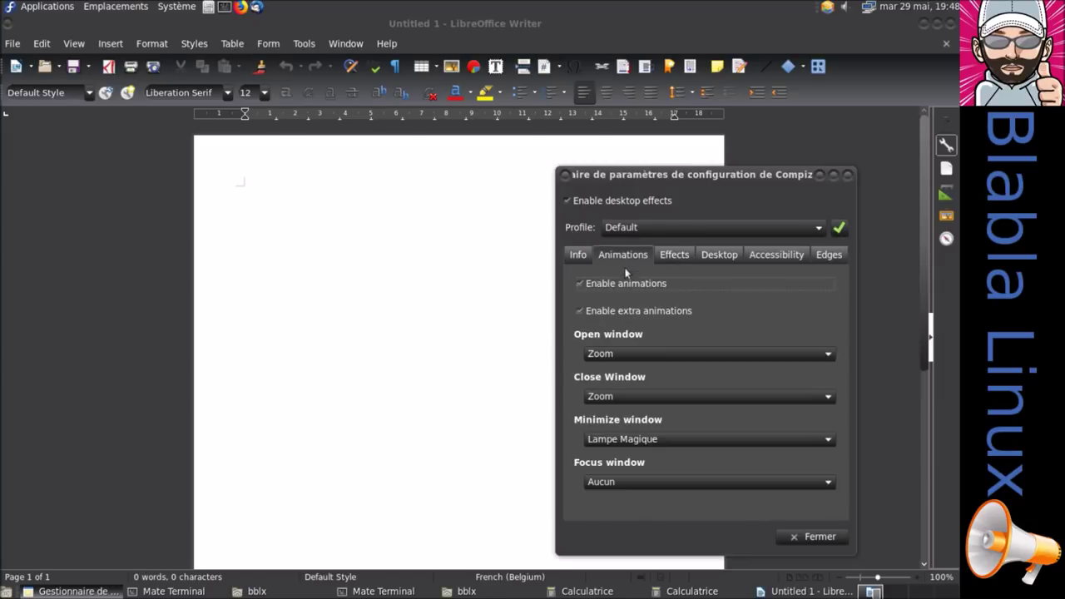
click(624, 313)
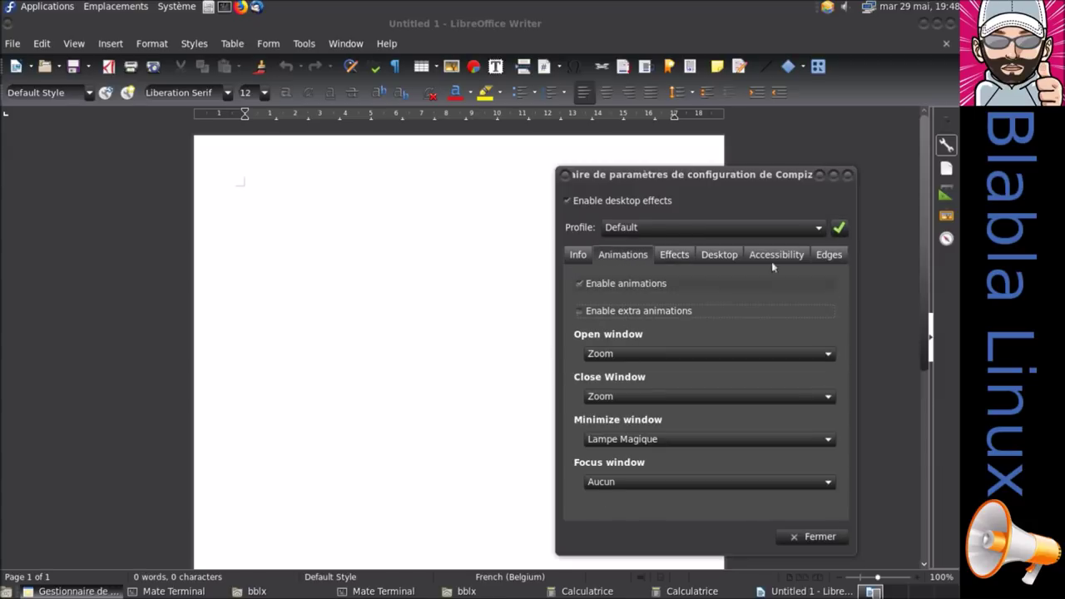
Review the available window switcher effects and keep Sélecteur d'Application selected
click(678, 254)
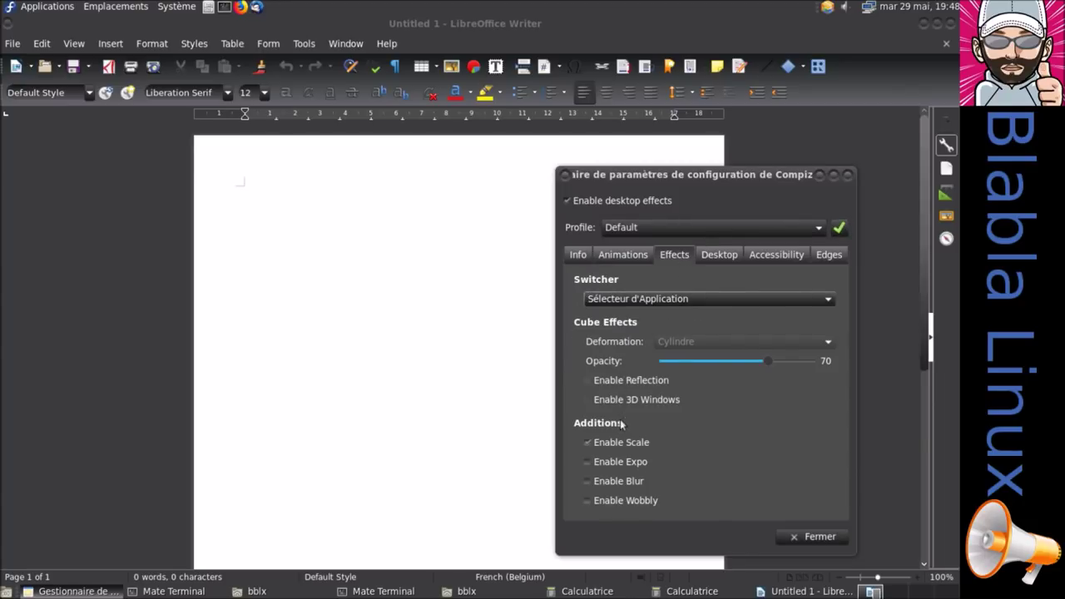
click(693, 298)
key(Escape)
key(Down)
click(780, 300)
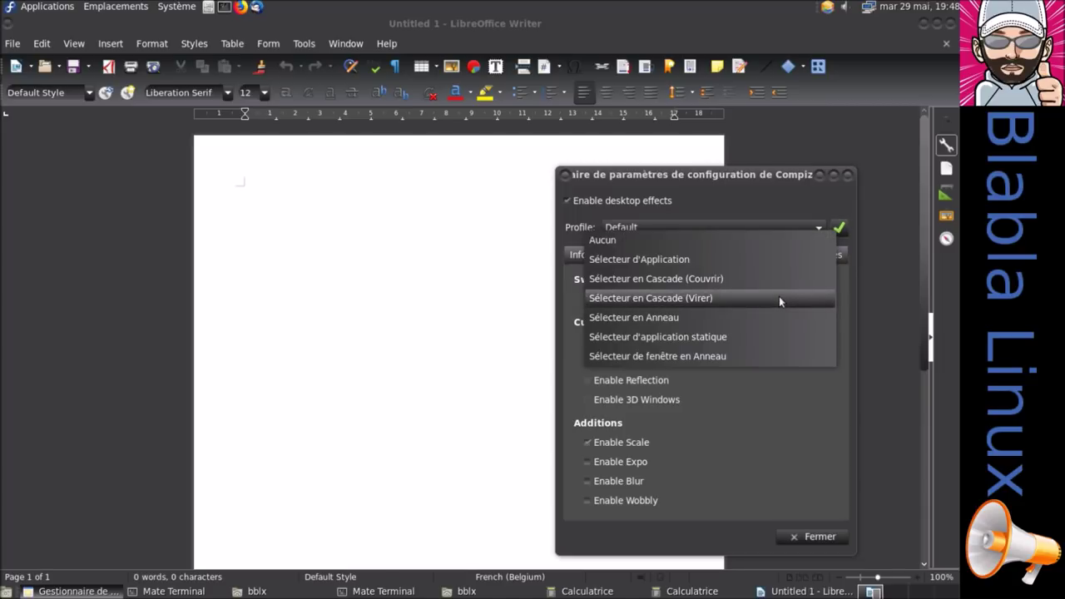
click(766, 262)
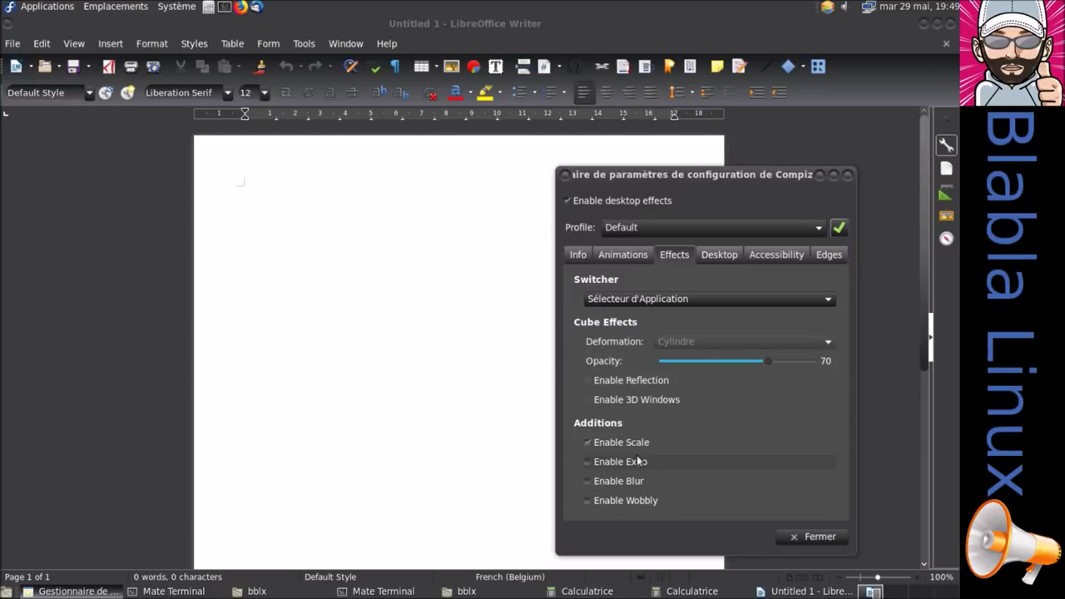
Show the Desktop settings and switch to another workspace and back to see the desktop wall transition
click(725, 259)
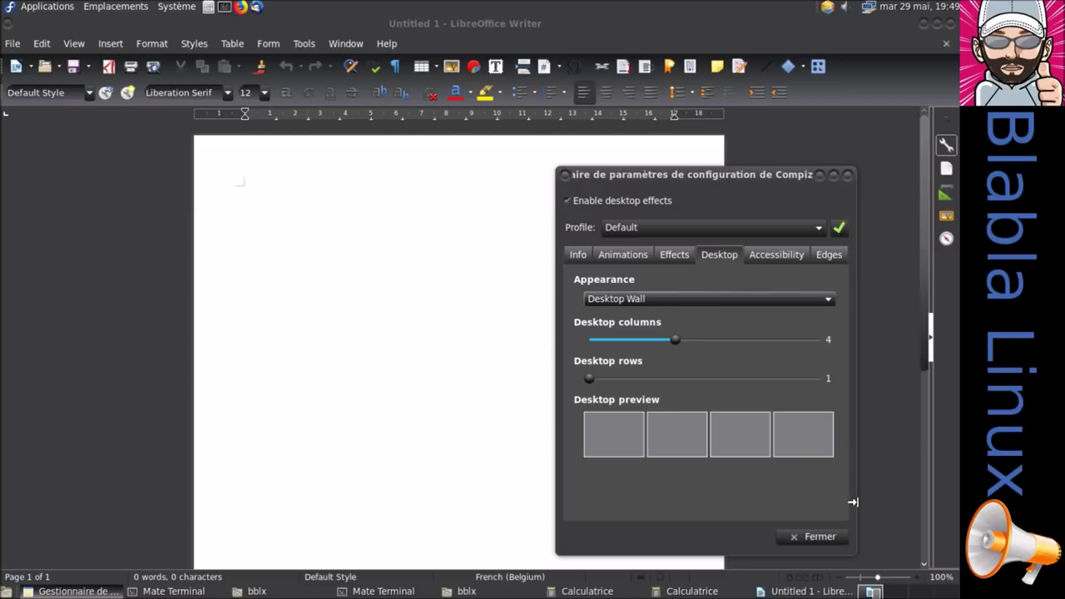
scroll(888, 589, down, 1)
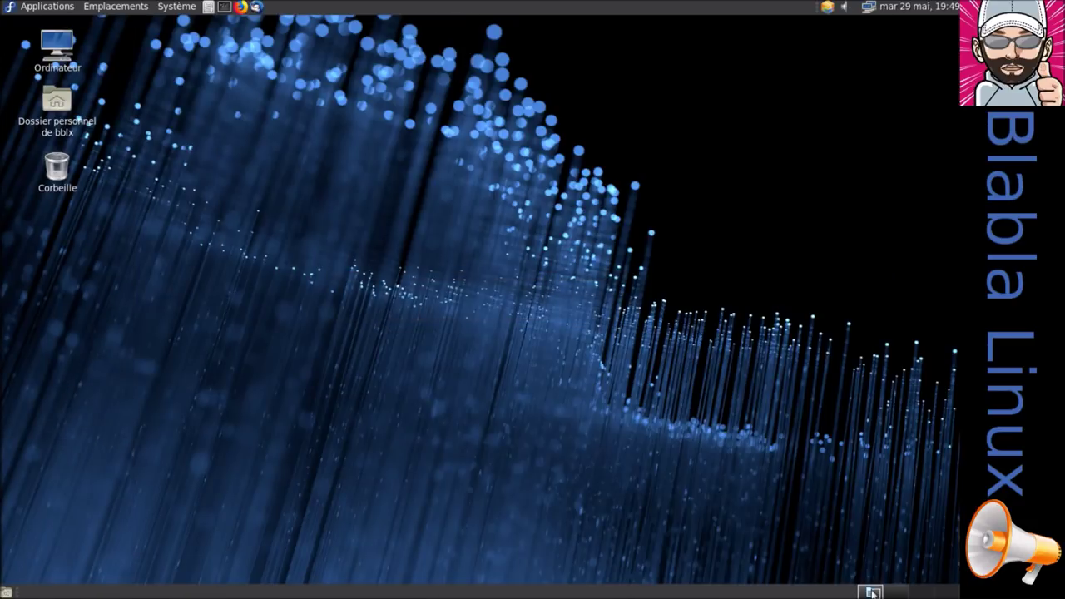
scroll(888, 590, up, 1)
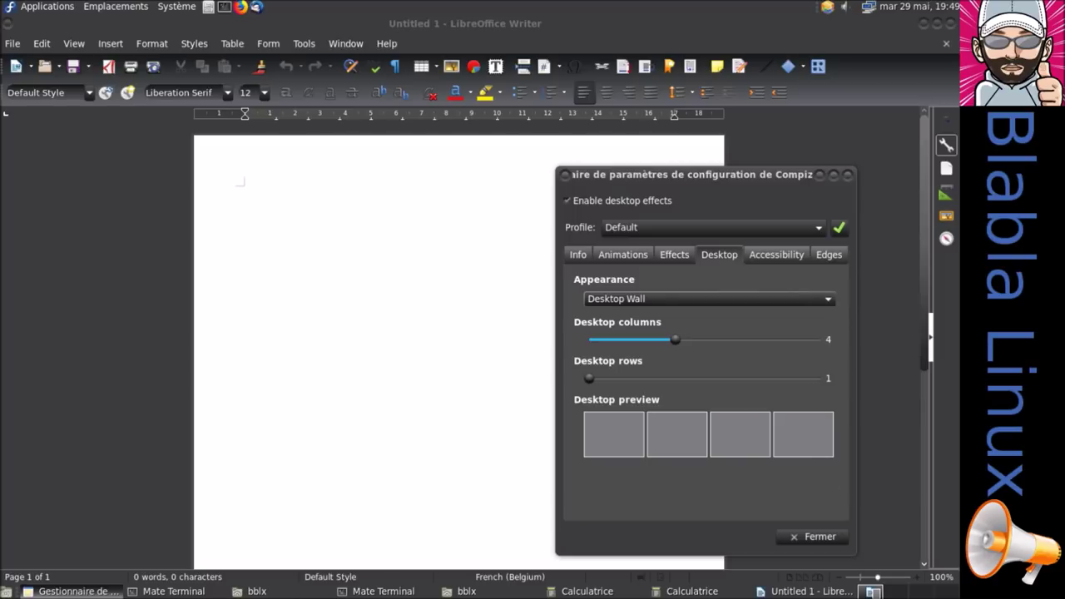
Try a desktop wall of 2 rows and 6 columns by moving across its workspaces, and restore 4 columns and 1 row
drag(592, 381, 633, 379)
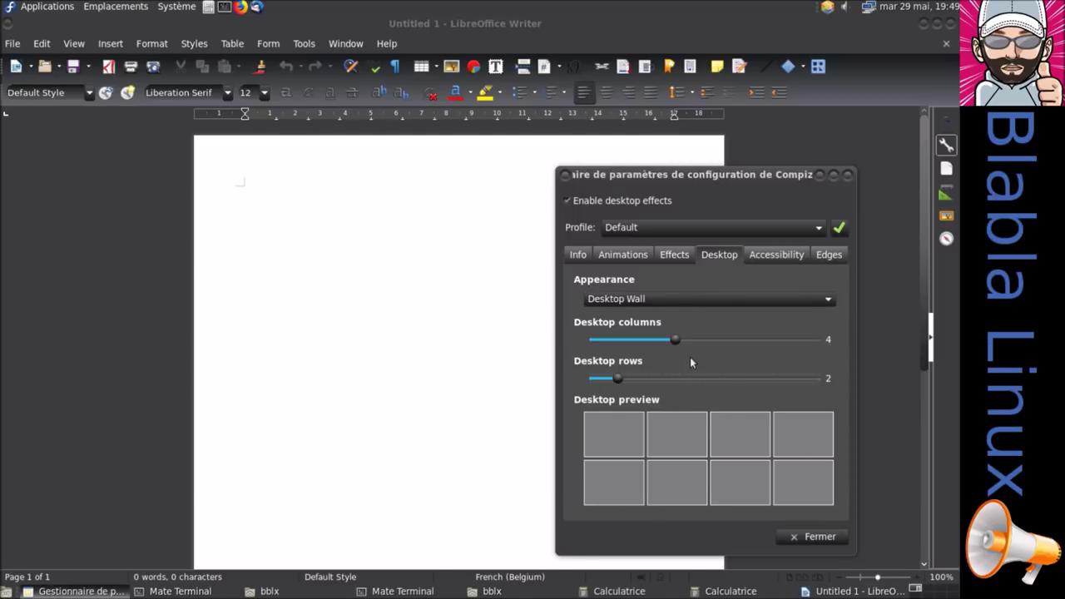
drag(677, 338, 735, 340)
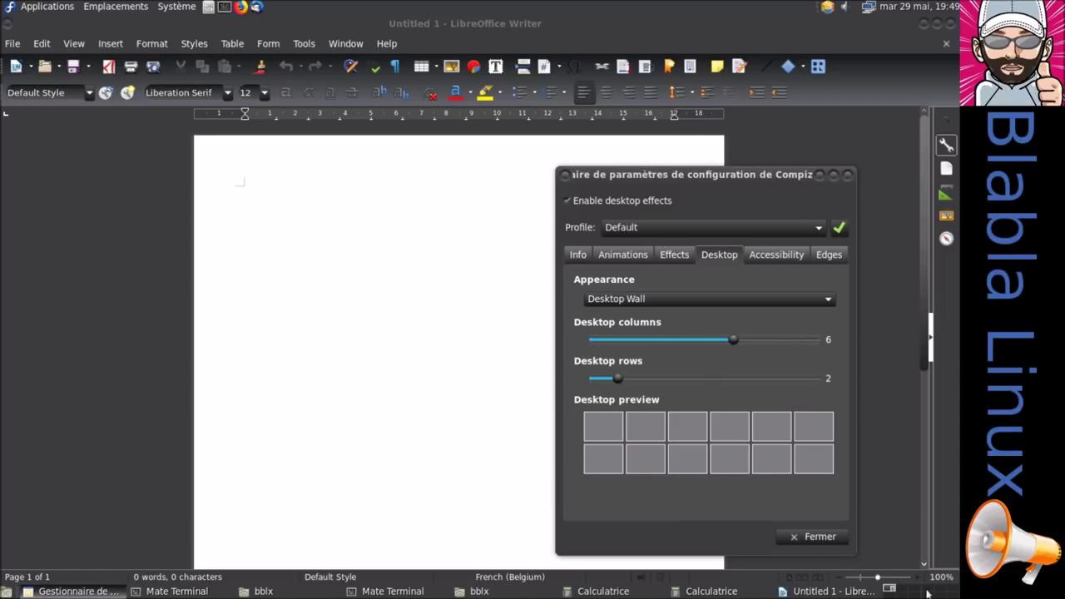
scroll(927, 593, down, 4)
scroll(916, 593, up, 9)
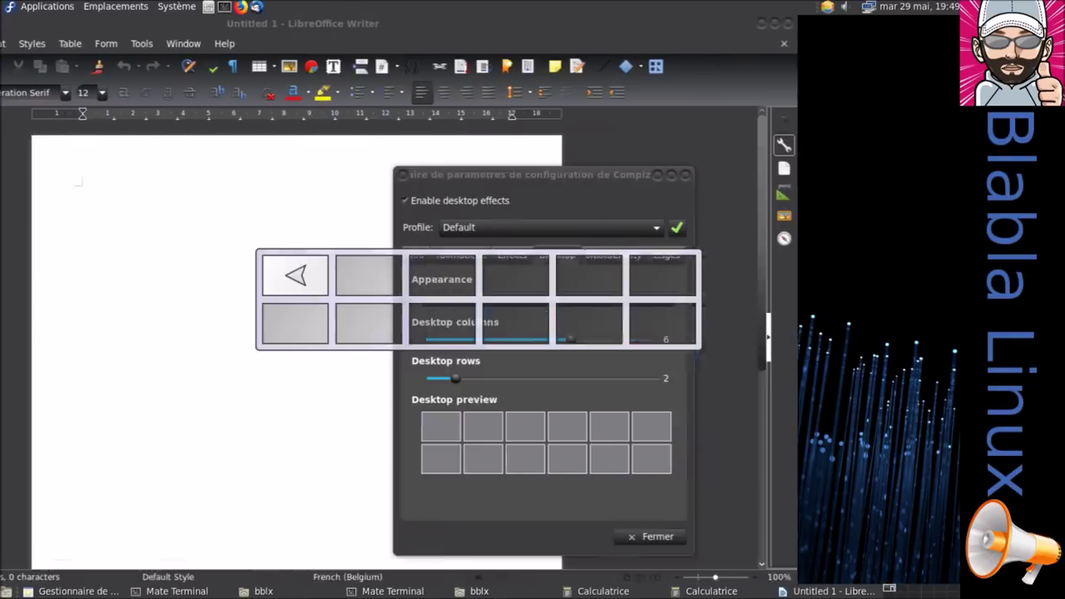
drag(725, 337, 685, 336)
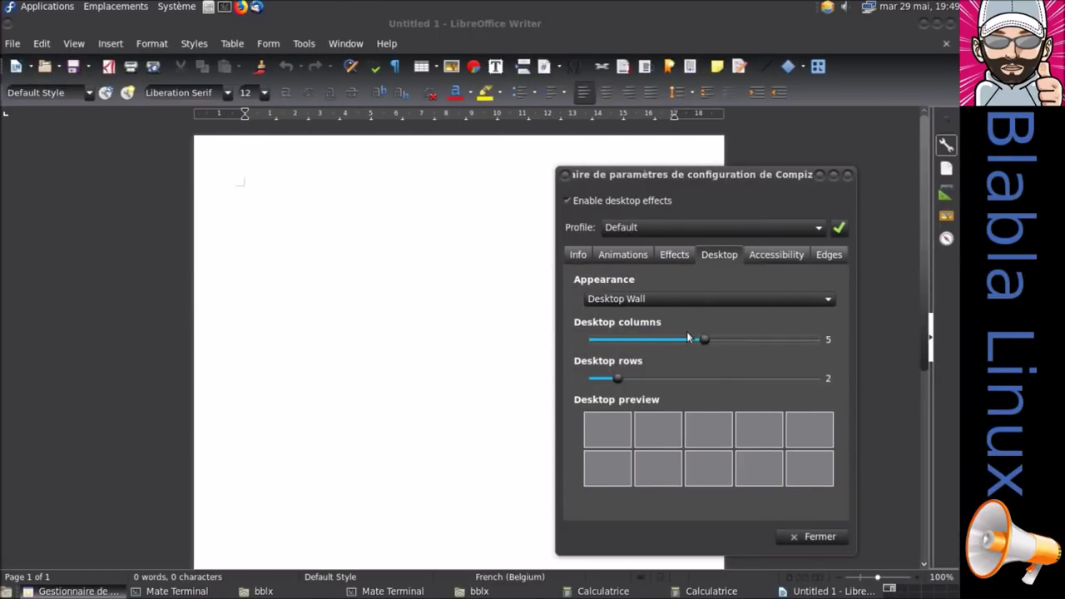
drag(623, 381, 591, 379)
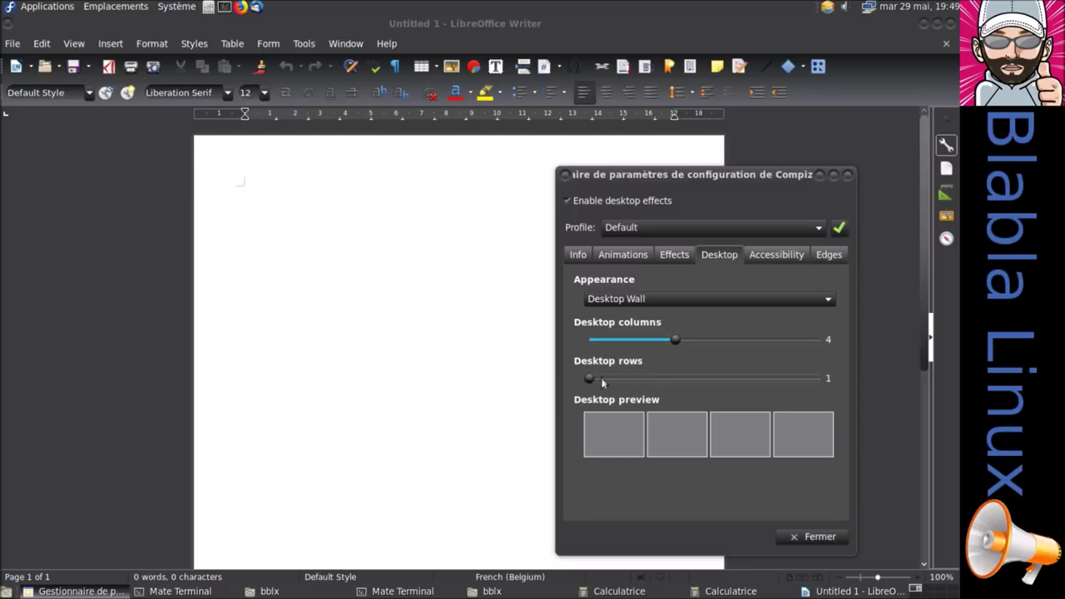
Set the desktop appearance to Cube du Bureau and test it by switching to the second workspace and back
click(610, 301)
click(617, 317)
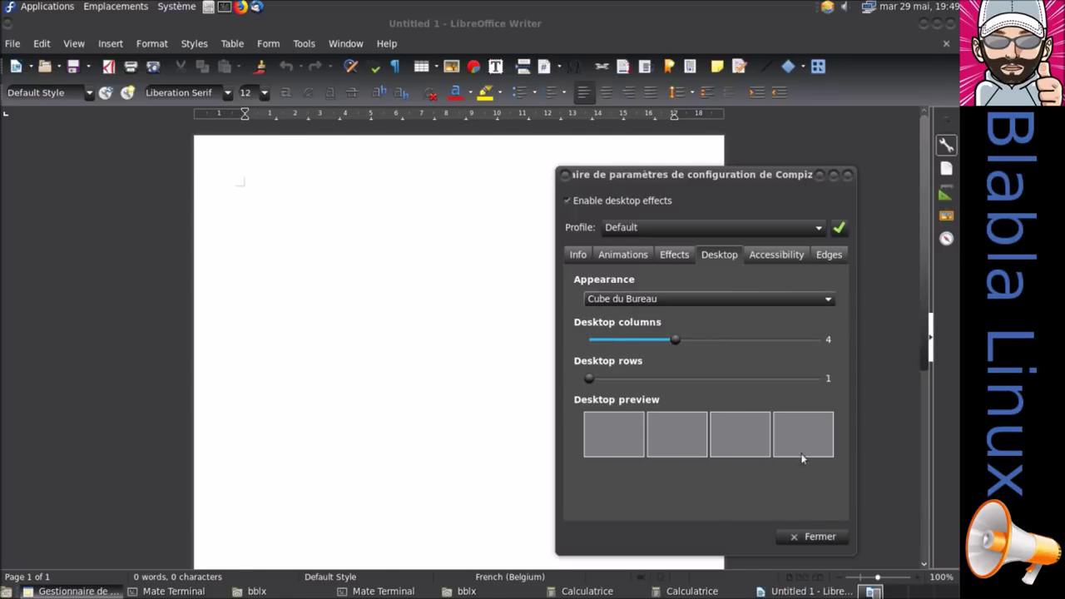
click(898, 590)
click(872, 593)
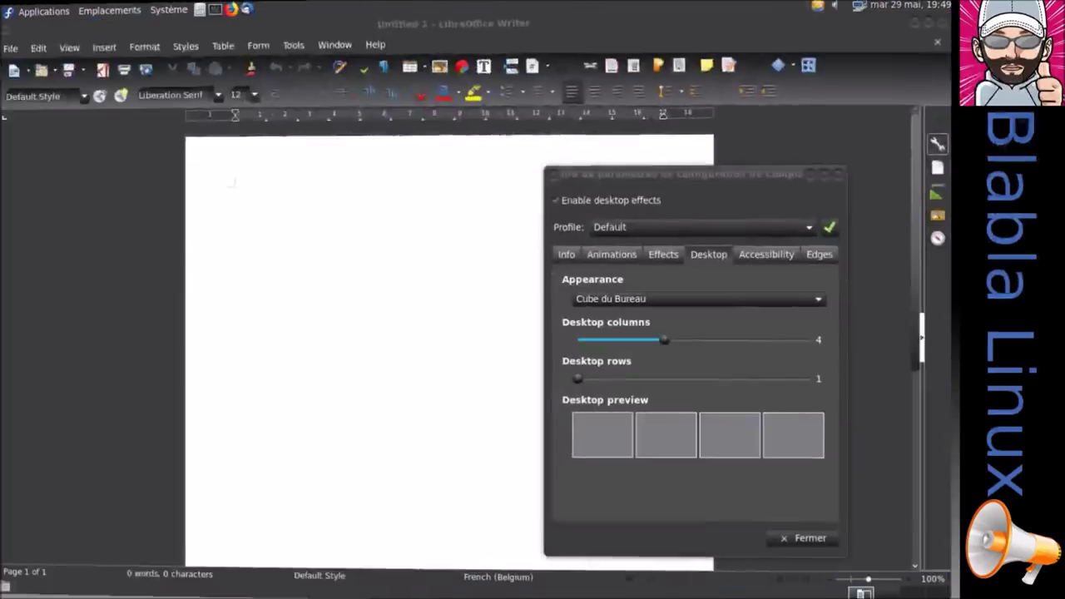
Check the cube effect options and rotate the desktop cylinder back and forth between neighbouring workspaces
click(662, 256)
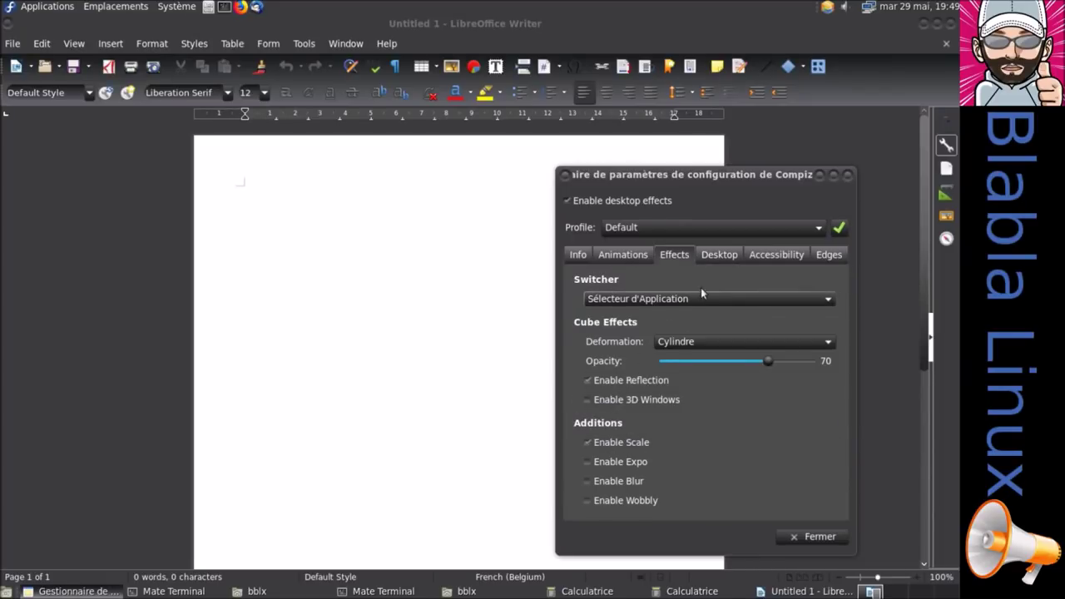
click(720, 254)
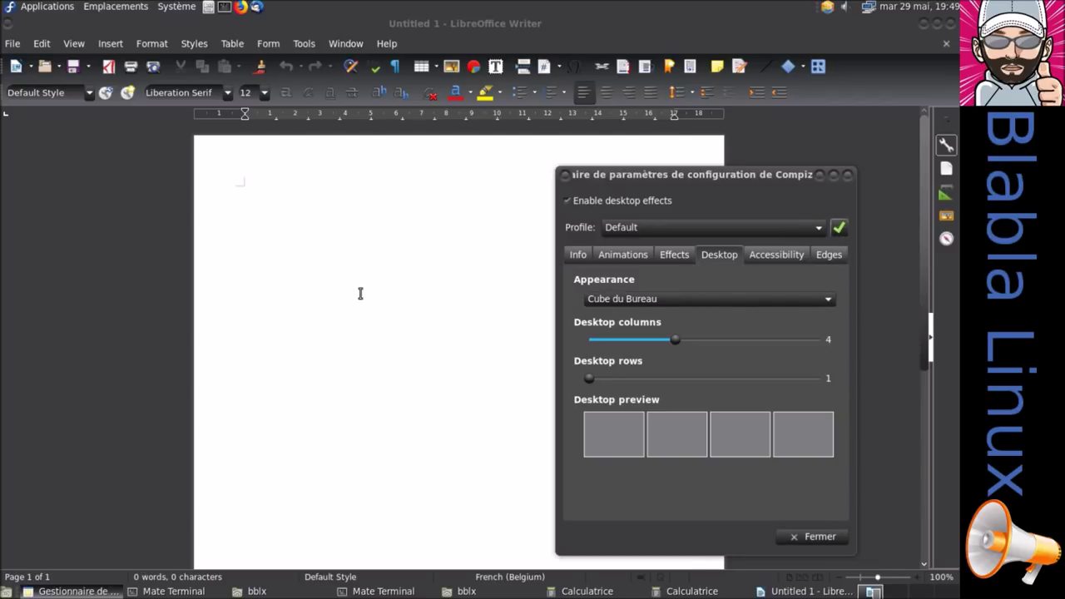
key(ctrl+alt+Left)
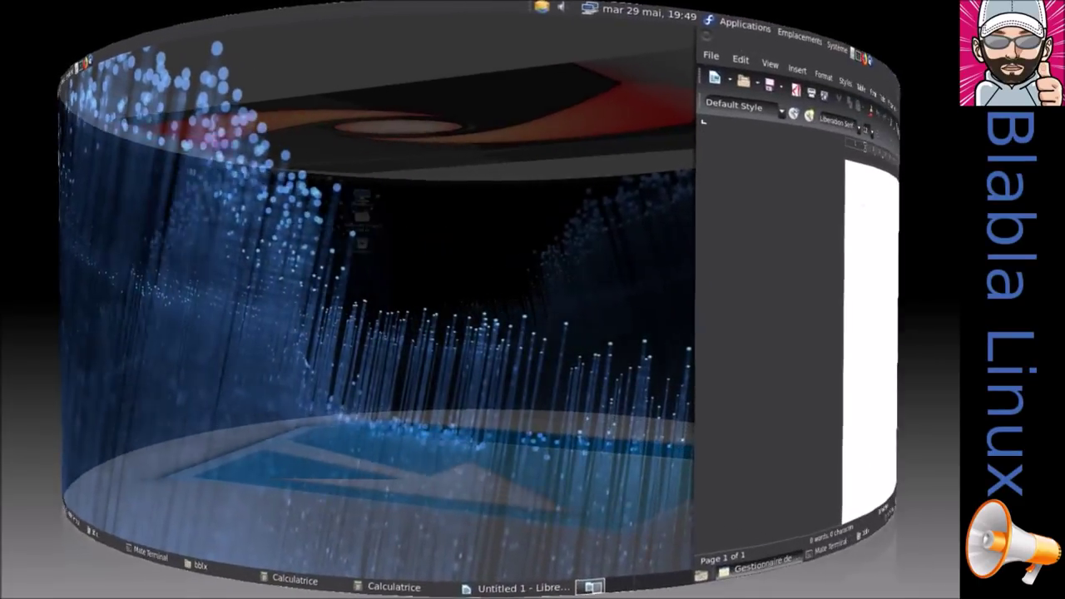
key(ctrl+alt+Right)
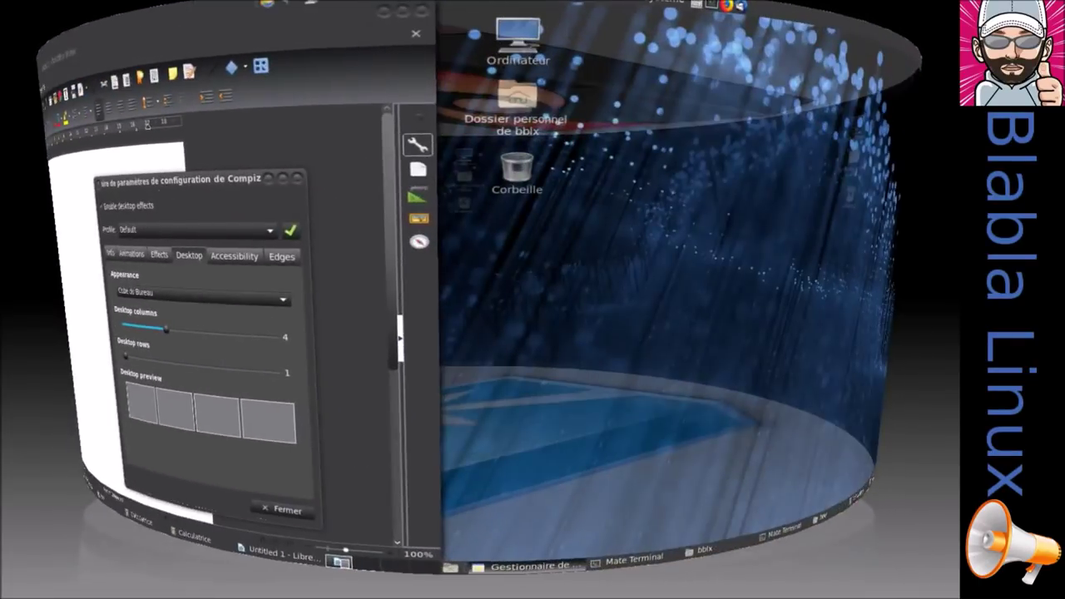
key(ctrl+alt+Left)
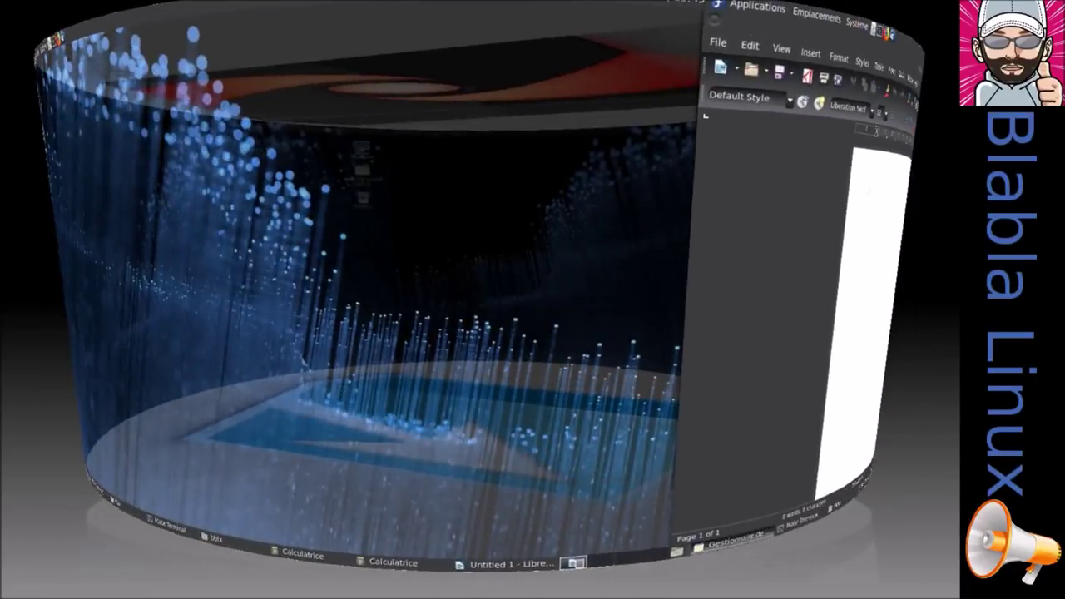
key(ctrl+alt+Right)
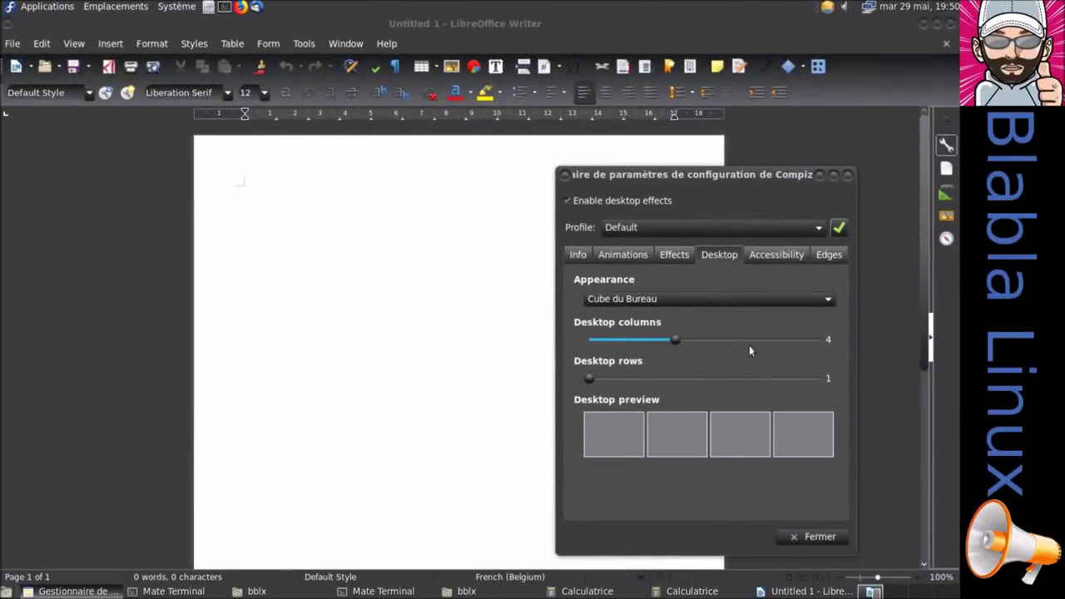
Show the cube effect options, try the Sphère deformation, and set the deformation to Aucun
click(675, 255)
click(669, 343)
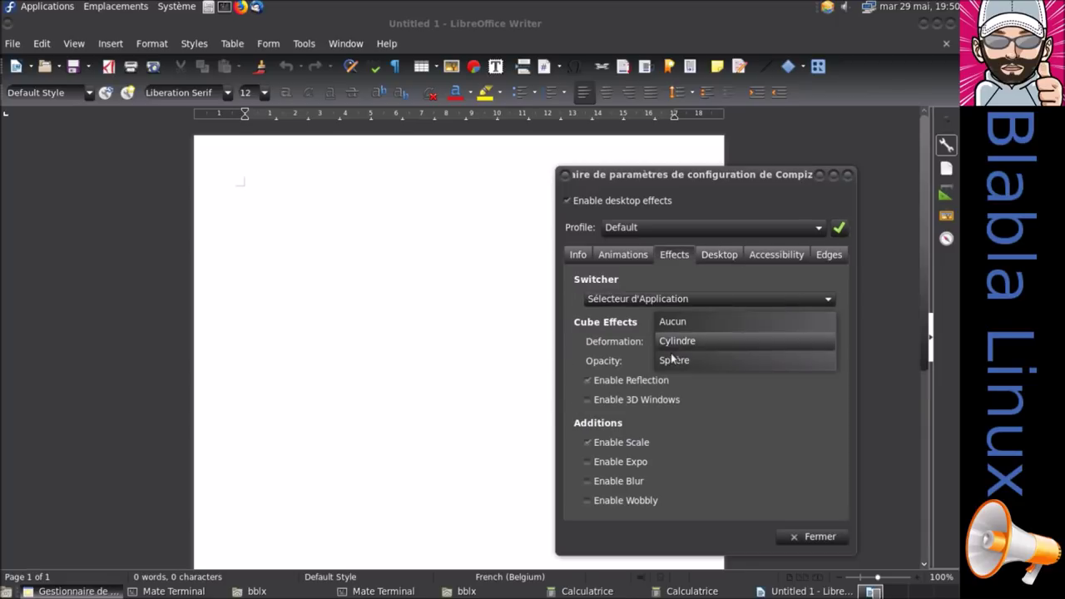
click(679, 359)
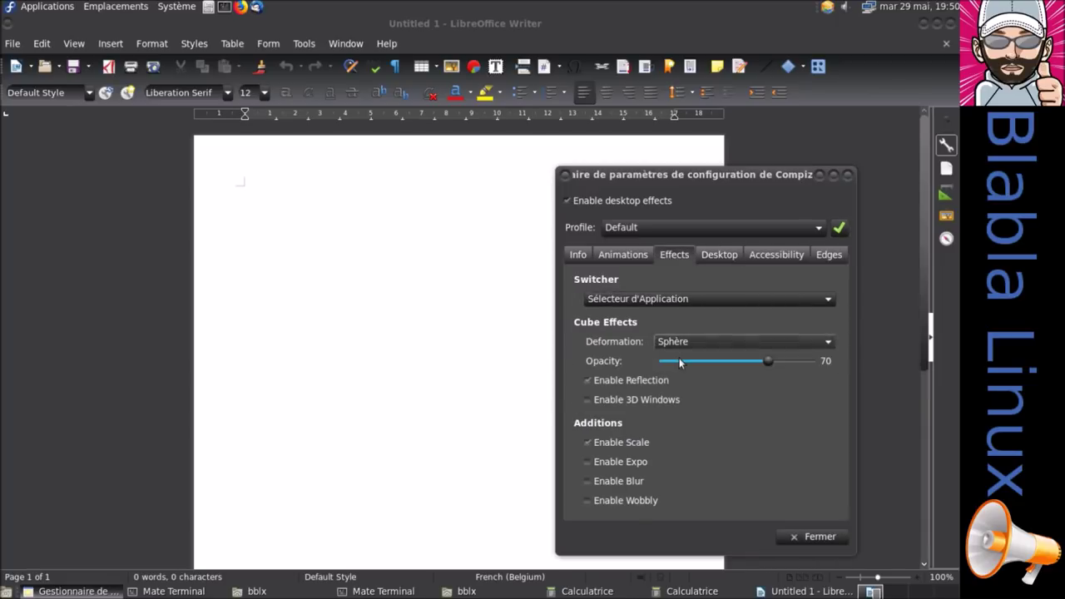
click(700, 342)
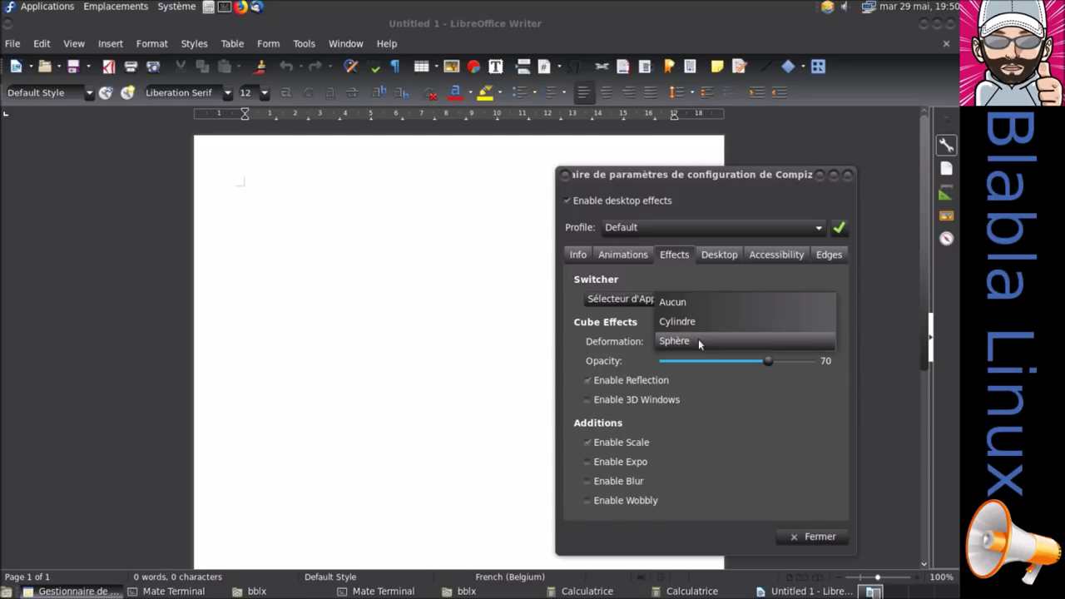
click(692, 303)
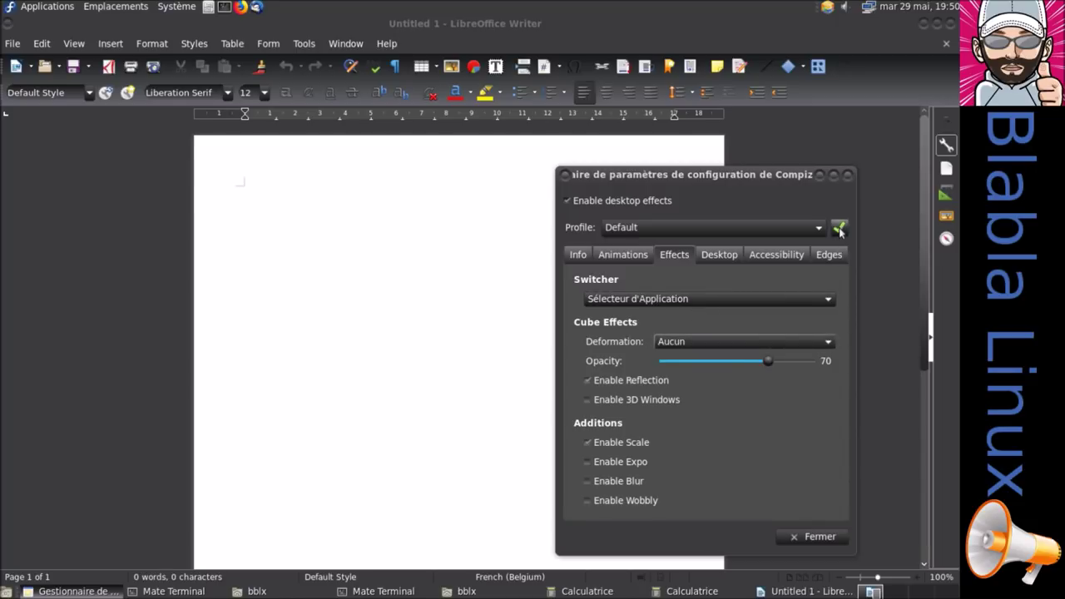
Rotate the undeformed desktop cube back and forth between neighbouring workspaces to examine its transparency and reflection
key(ctrl+alt+Left)
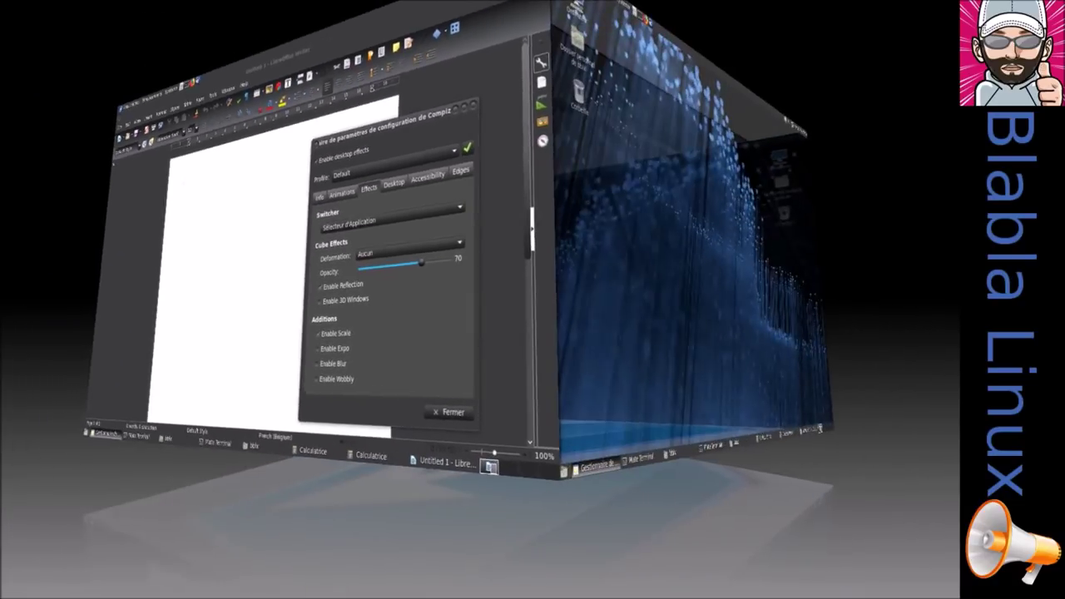
key(ctrl+alt+Left)
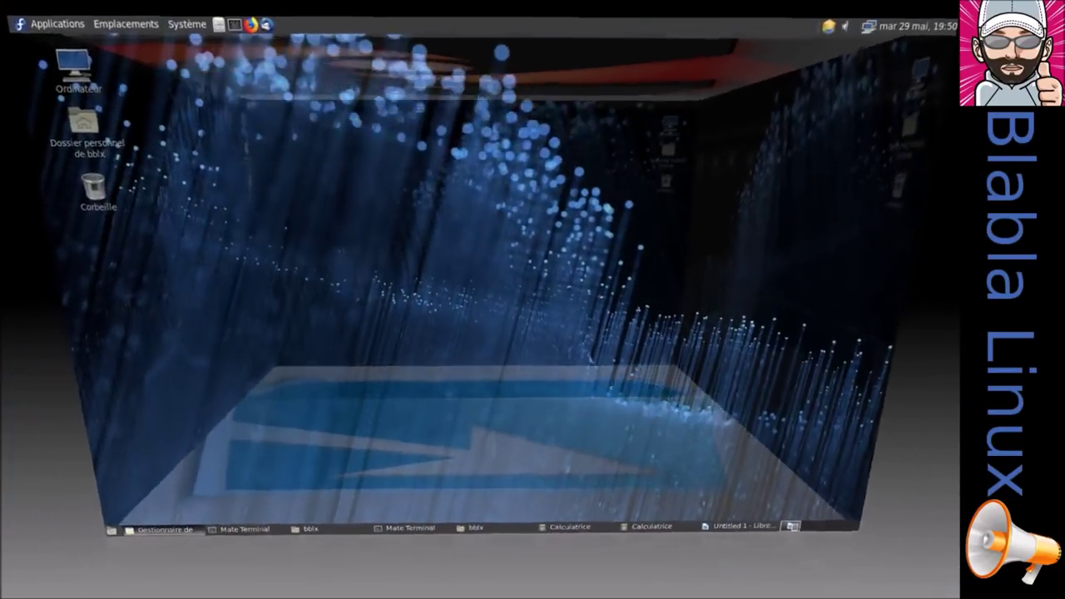
key(ctrl+alt+Right)
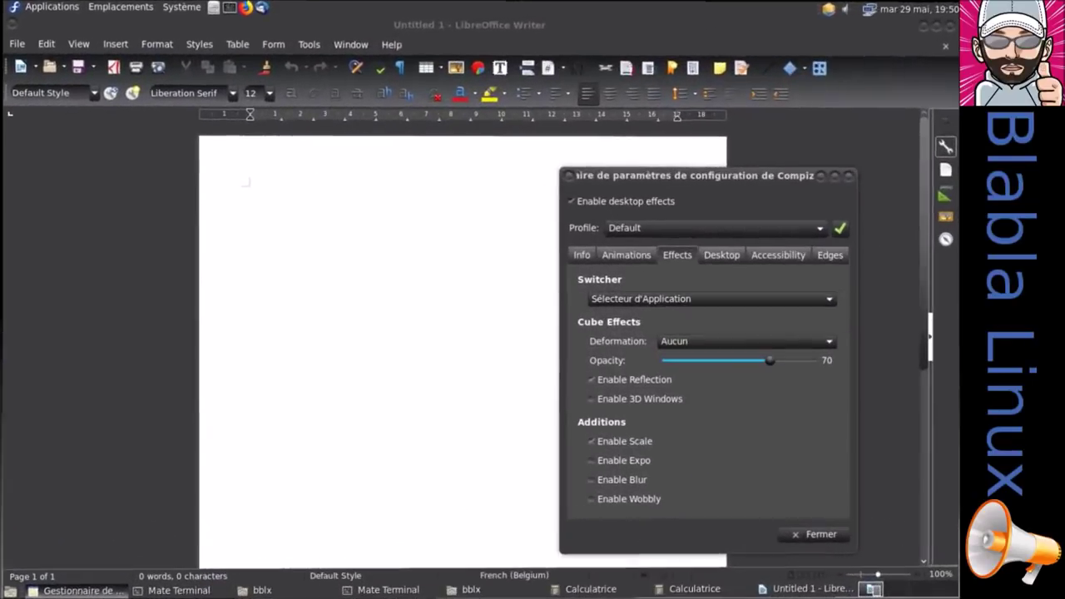
key(ctrl+alt+Right)
key(ctrl+alt+Left)
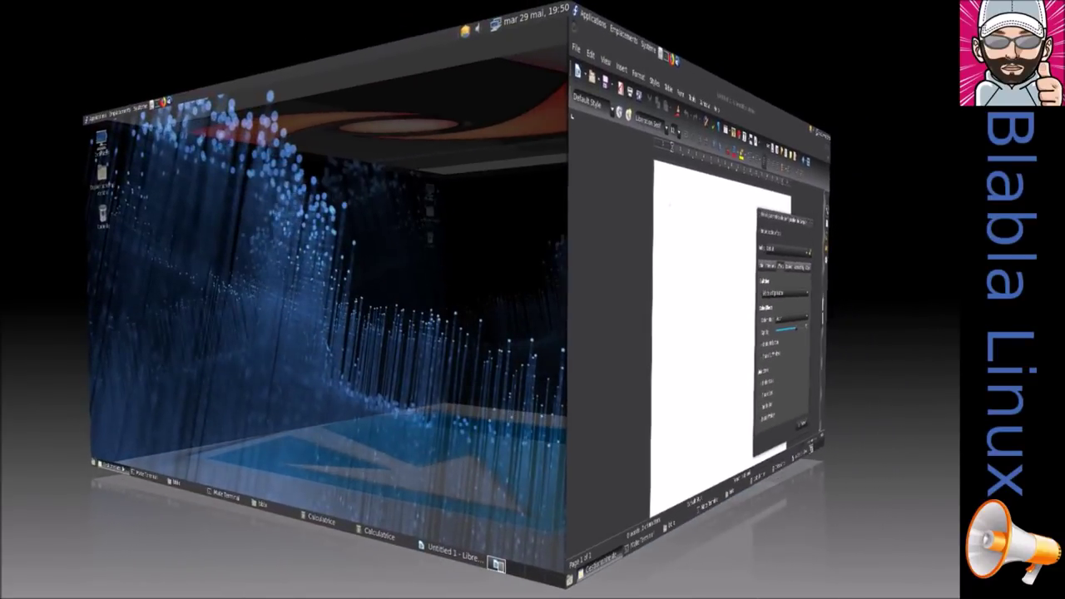
key(ctrl+alt+Right)
key(ctrl+alt+Left)
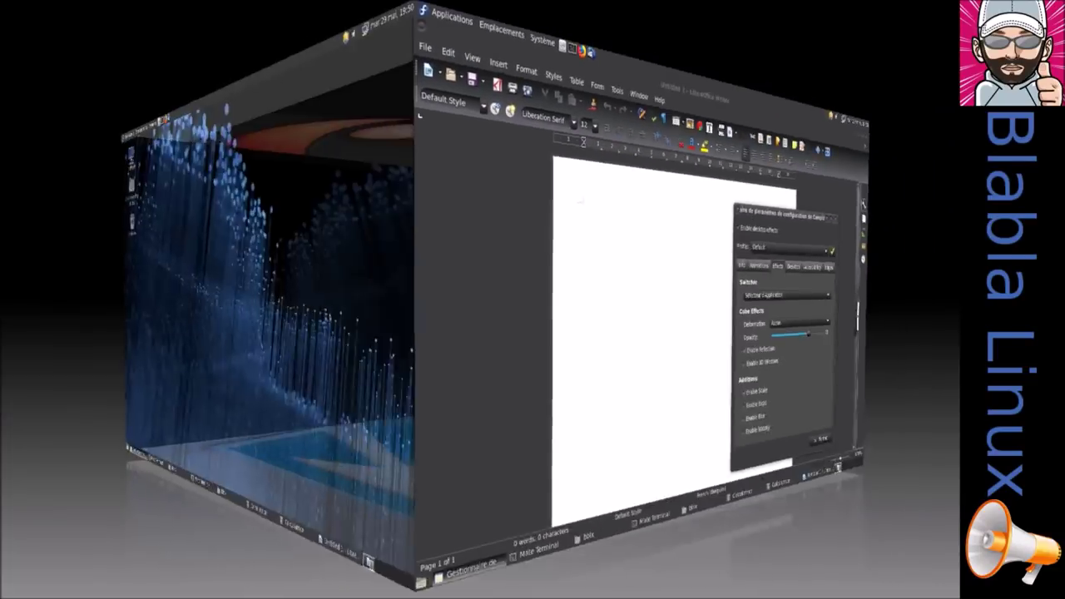
key(ctrl+alt+Right)
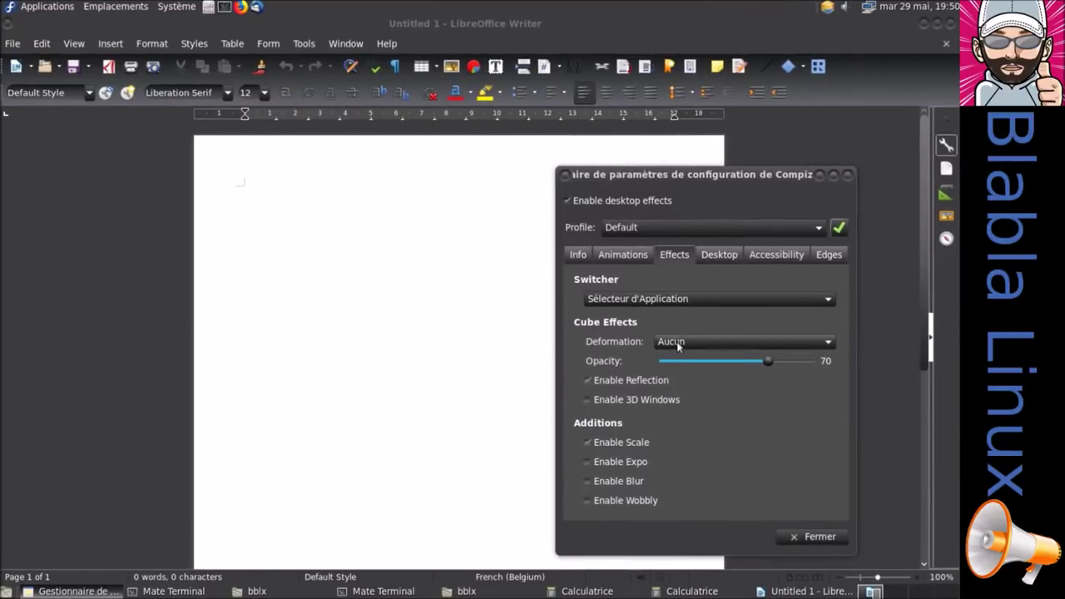
Try cube opacity values of 22 and 100, and reduce the opacity to 0
drag(729, 363, 695, 360)
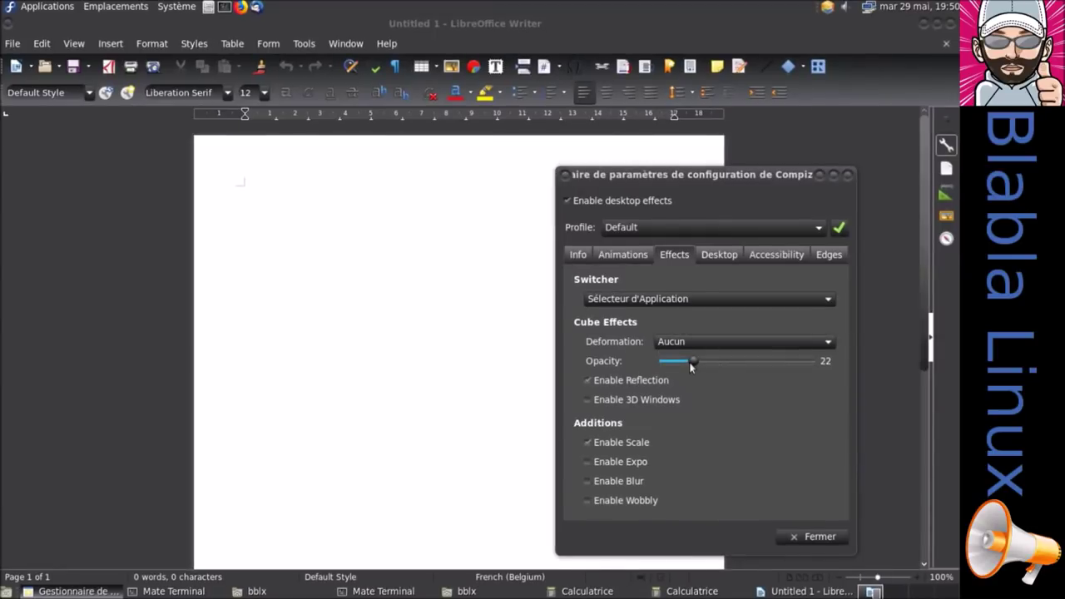
drag(693, 361, 891, 372)
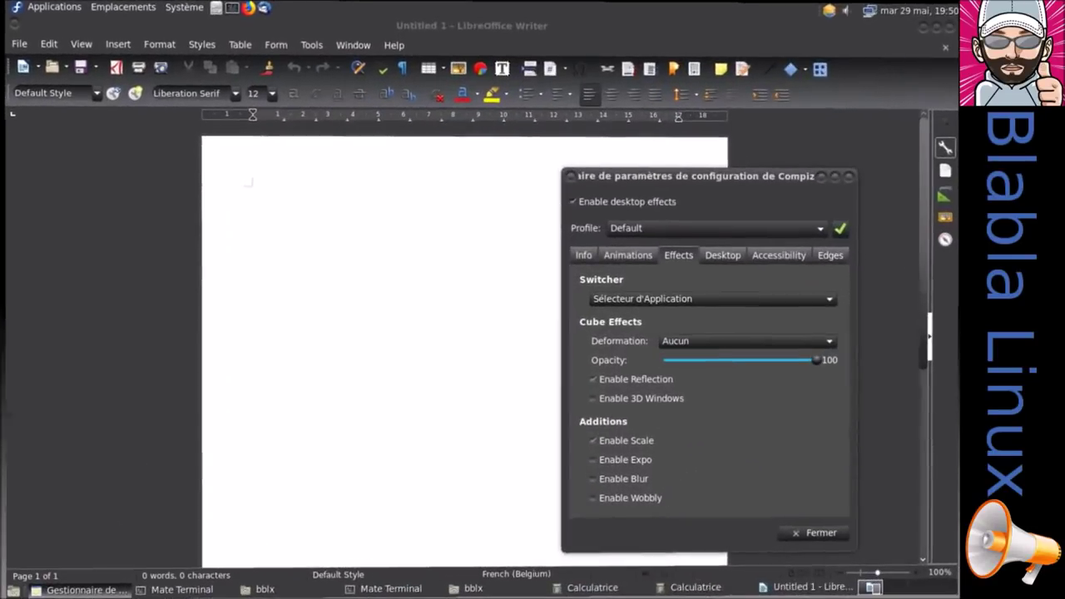
drag(813, 365, 566, 380)
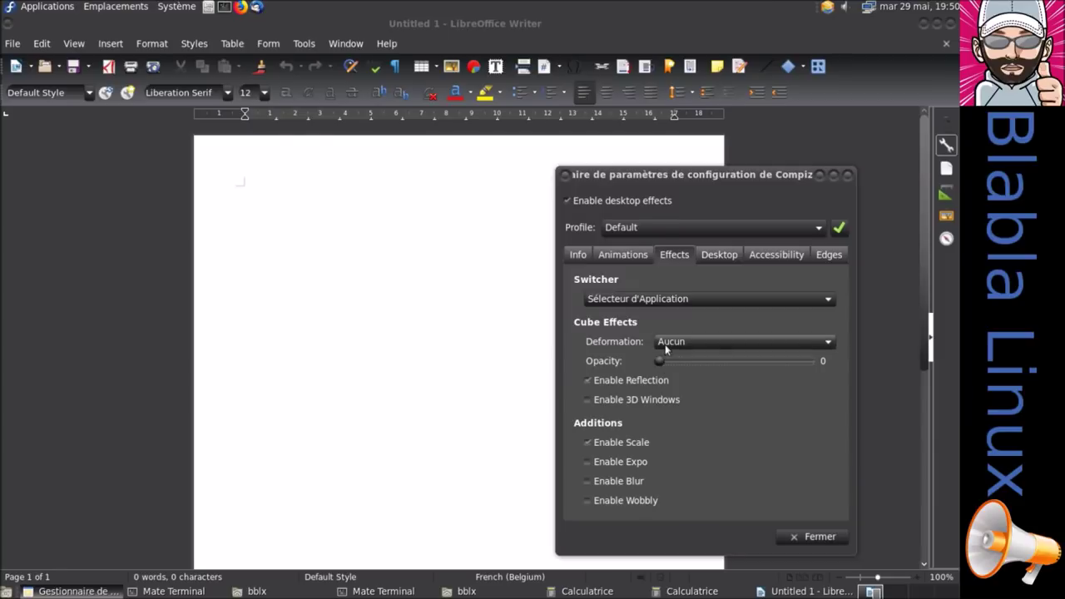
Test workspace rotation with the Cylindre deformation, and test it again with the deformation restored to Aucun
click(665, 343)
click(664, 361)
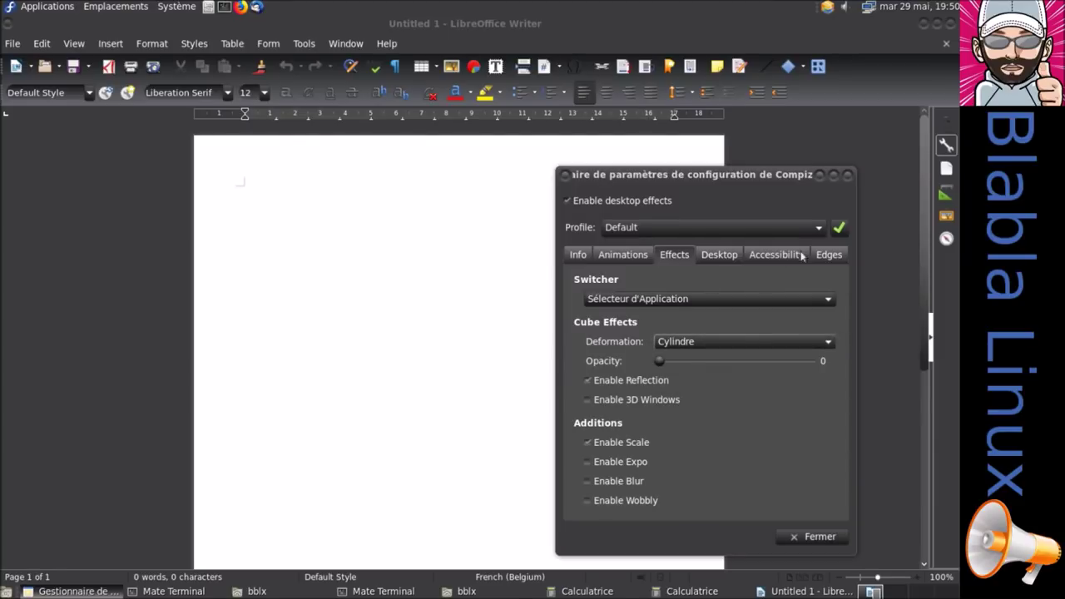
key(ctrl+alt+Left)
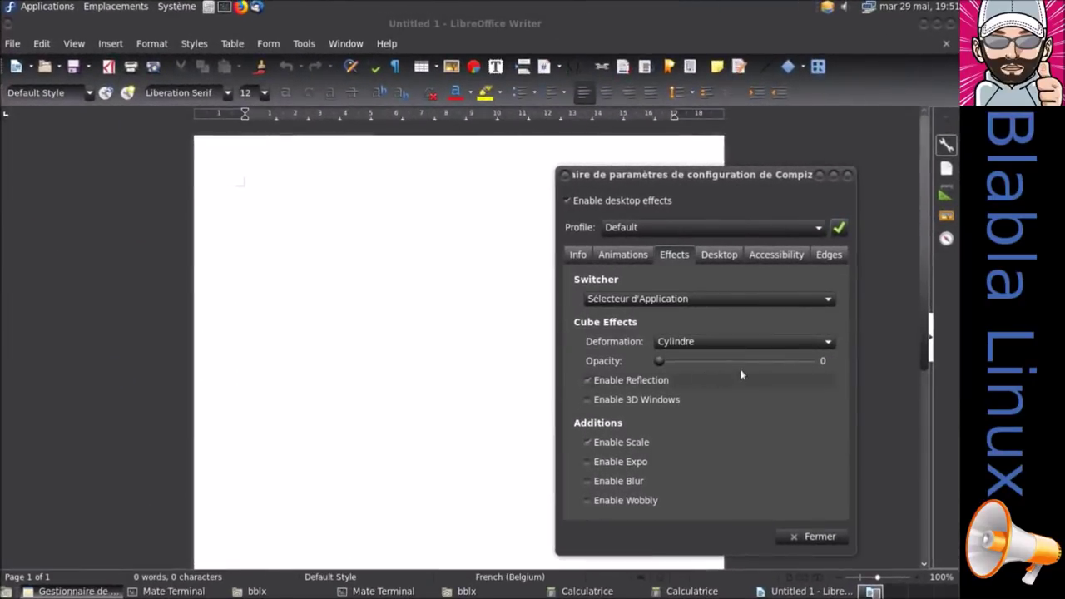
click(733, 350)
click(734, 323)
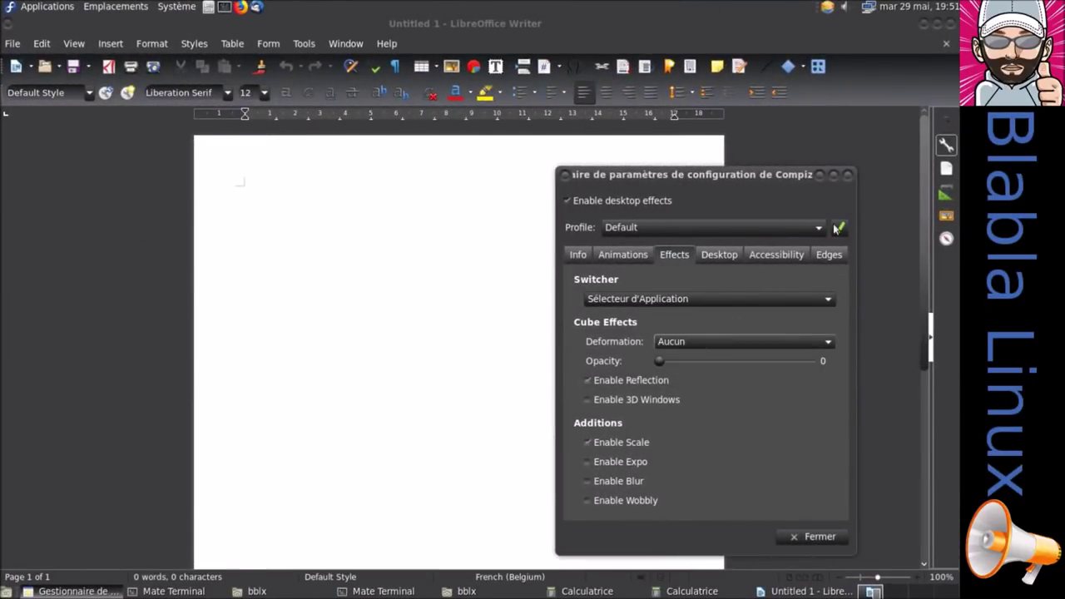
key(ctrl+alt+Left)
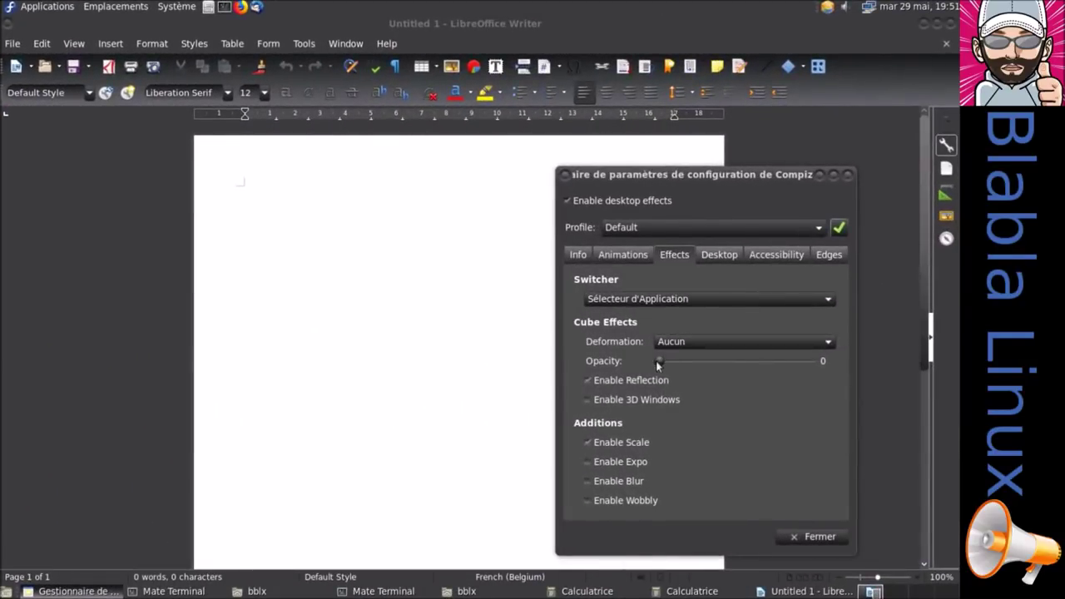
Raise the cube opacity gradually to 60, rotating the cube after each change to compare the transparency
drag(695, 363, 705, 361)
key(ctrl+alt+Left)
drag(751, 363, 750, 363)
key(ctrl+alt+Left)
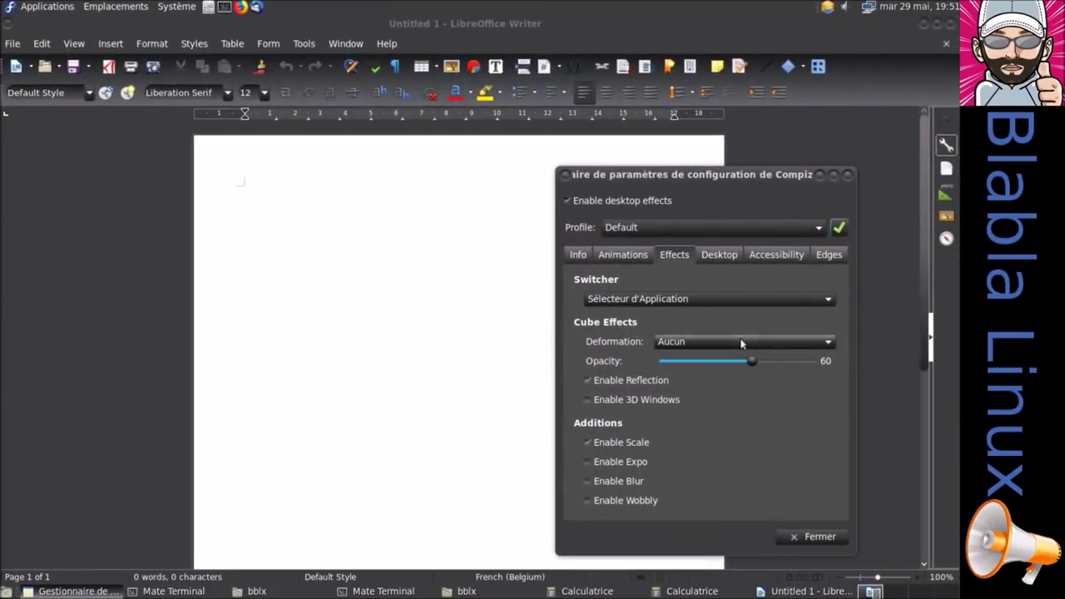
Set the cube deformation to Sphère and test it by rotating between neighbouring workspaces
click(739, 341)
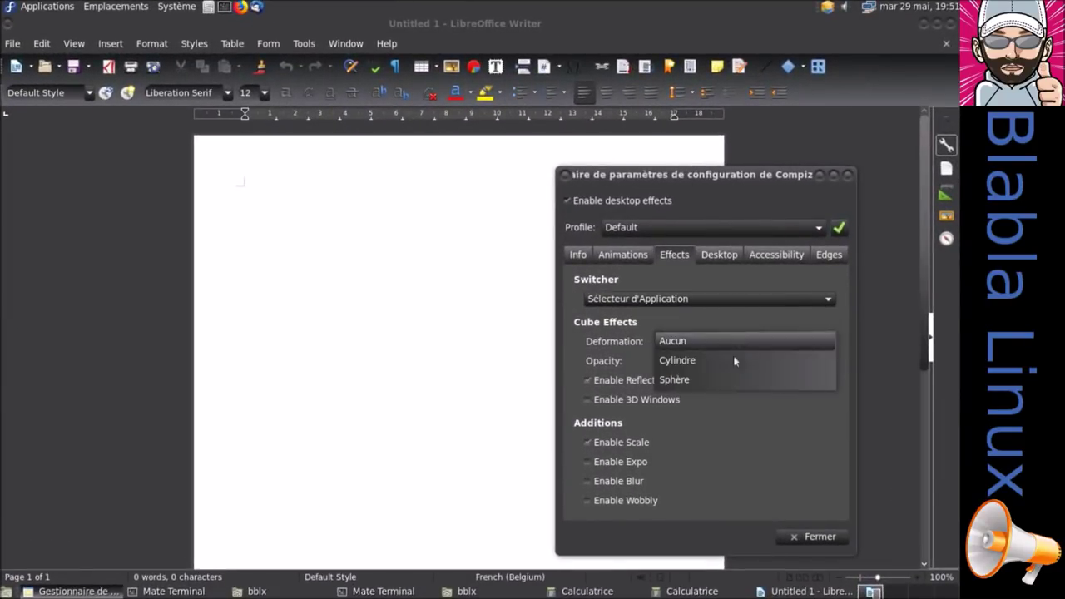
click(722, 378)
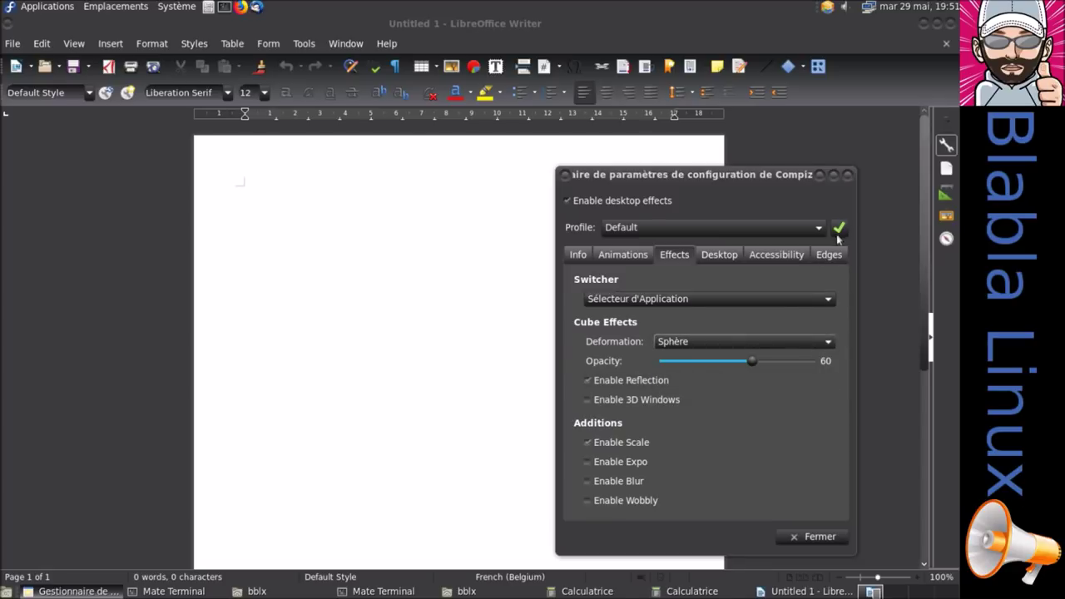
key(ctrl+alt+Left)
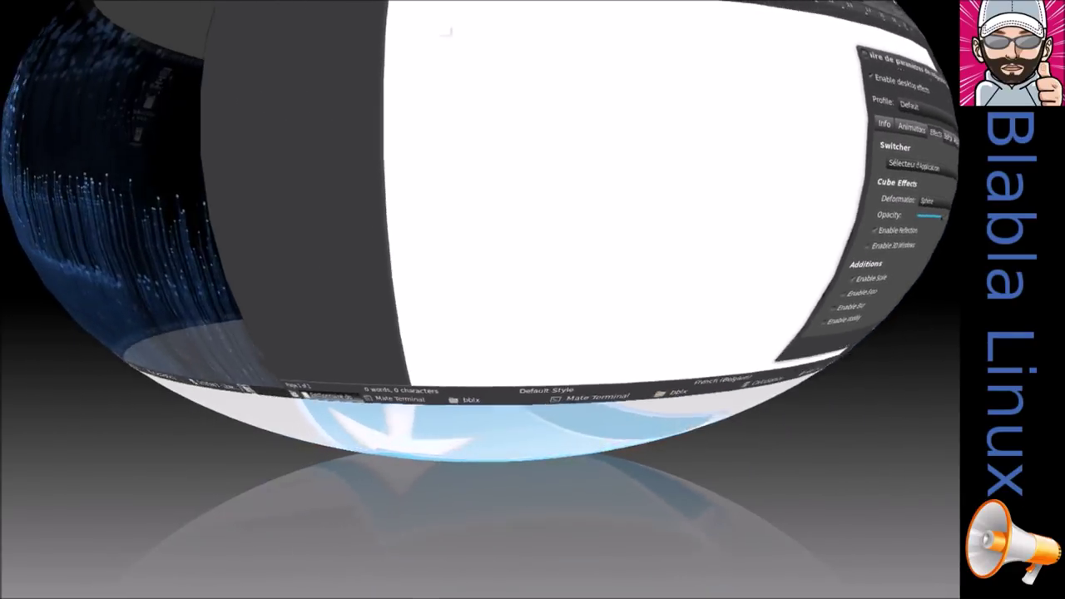
key(ctrl+alt+Right)
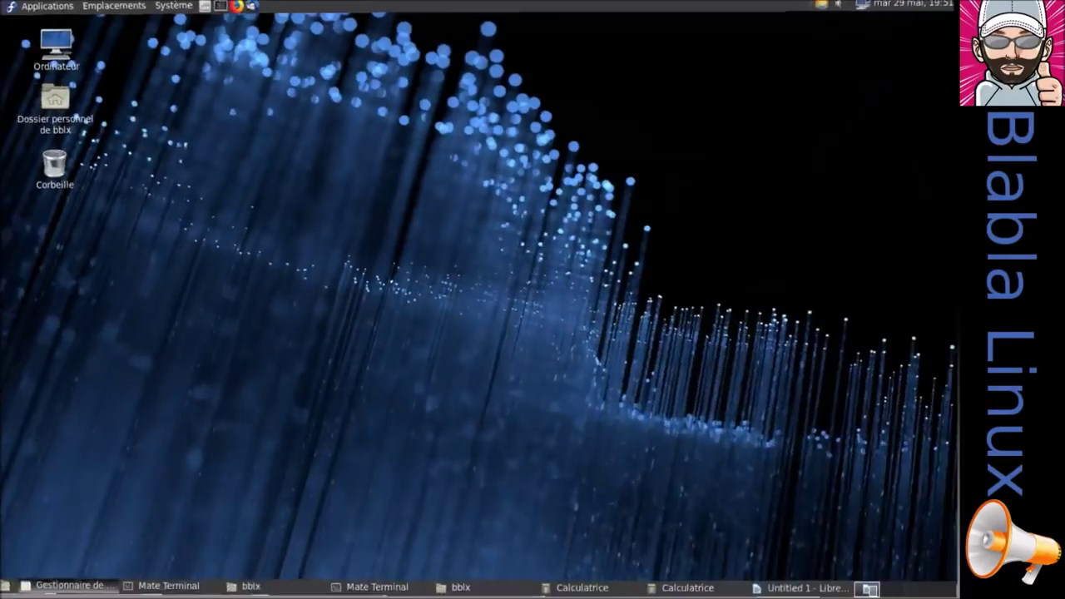
key(ctrl+alt+Left)
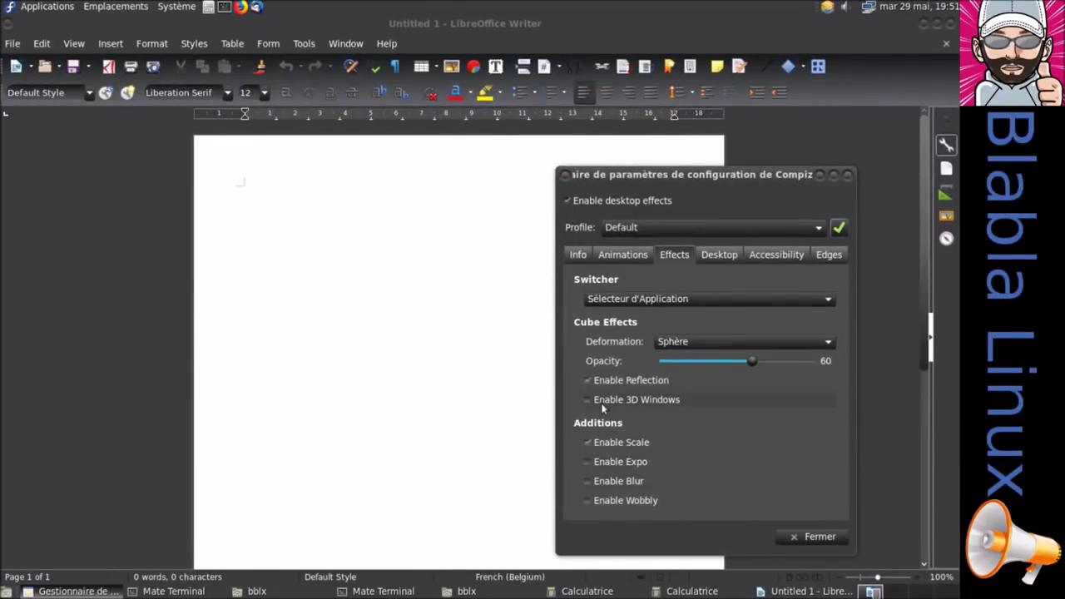
Enable 3D Windows with the deformation set to Aucun, and rotate the cube to another workspace and back
drag(377, 395, 688, 332)
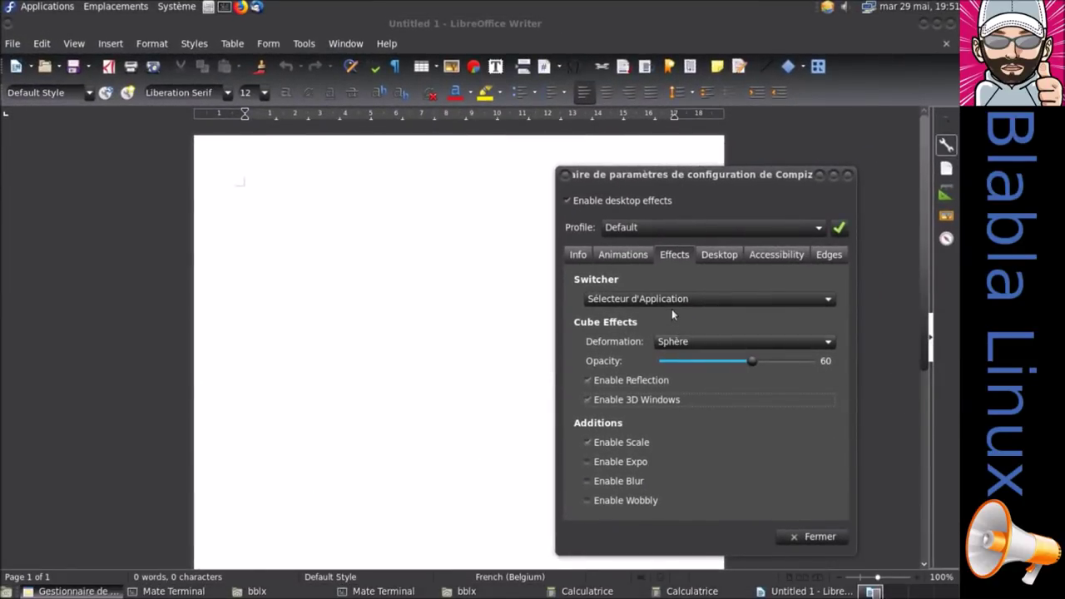
click(691, 343)
click(694, 303)
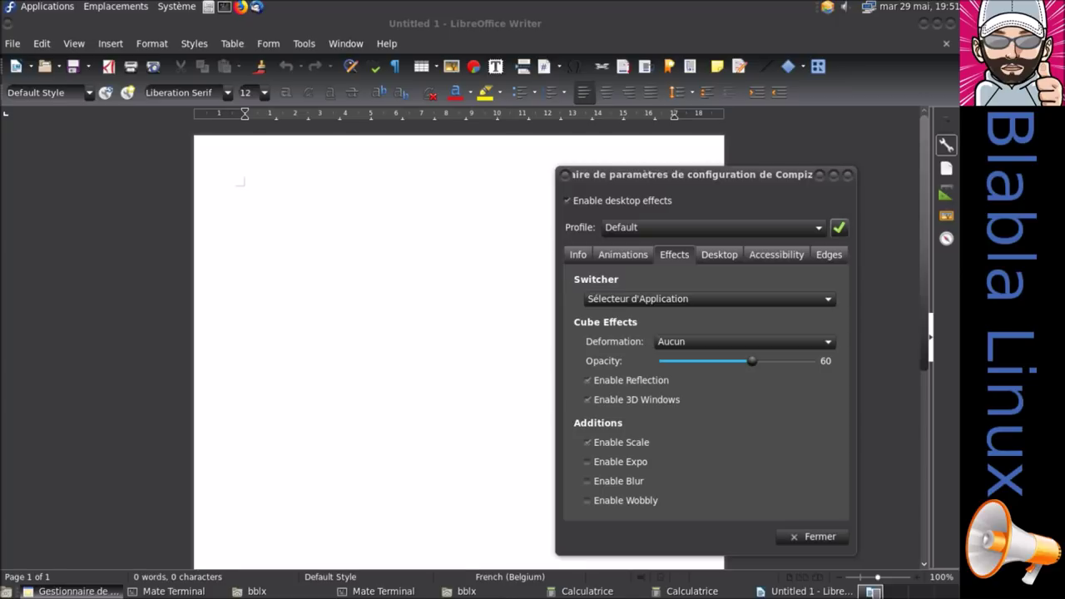
key(ctrl+alt+Left)
key(ctrl+alt+Right)
Move the LibreOffice Writer window so it spans two workspaces, and rotate the cube to inspect the 3D windows effect
drag(483, 19, 25, 189)
key(ctrl+alt+Left)
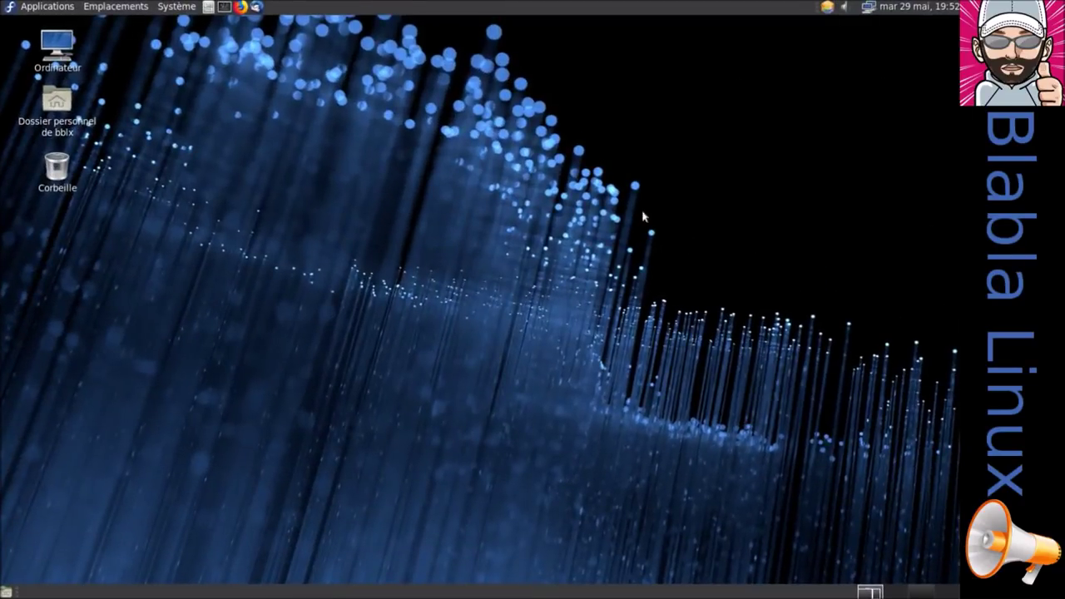
key(ctrl+alt+Left)
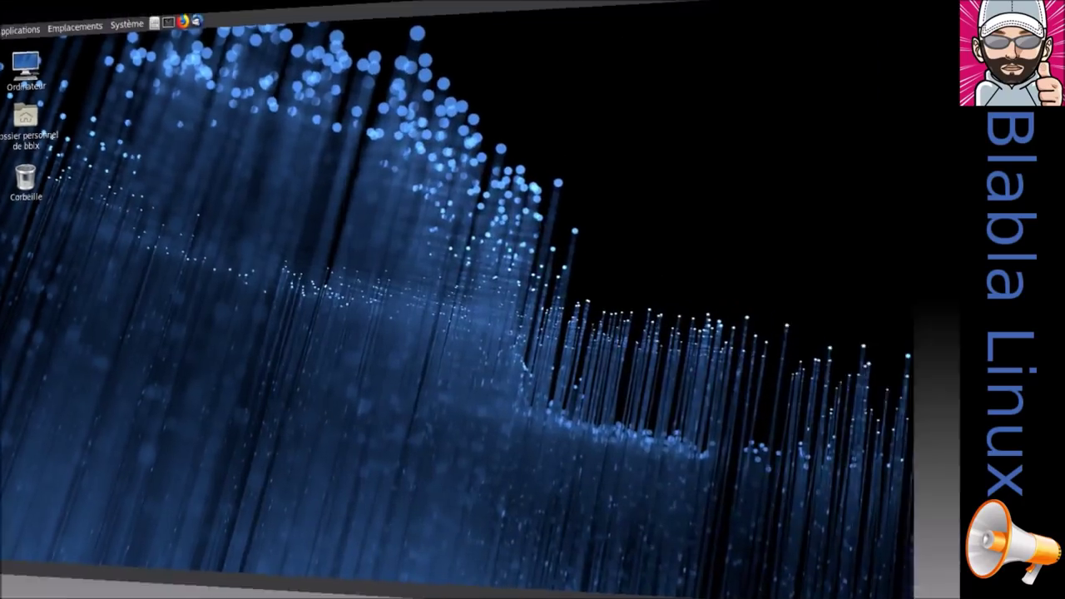
key(ctrl+alt+Right)
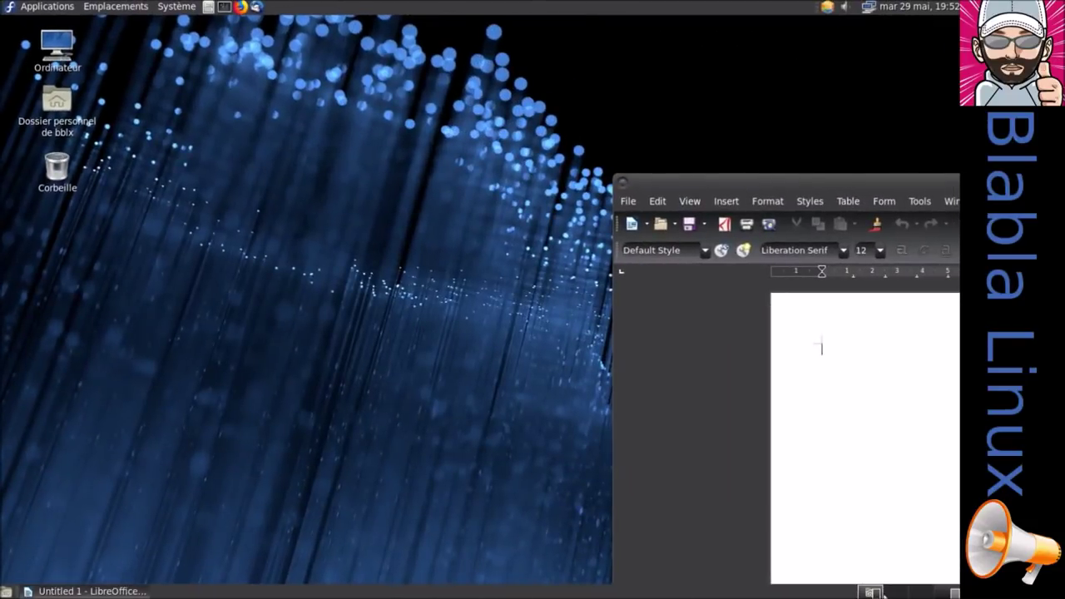
key(ctrl+alt+Right)
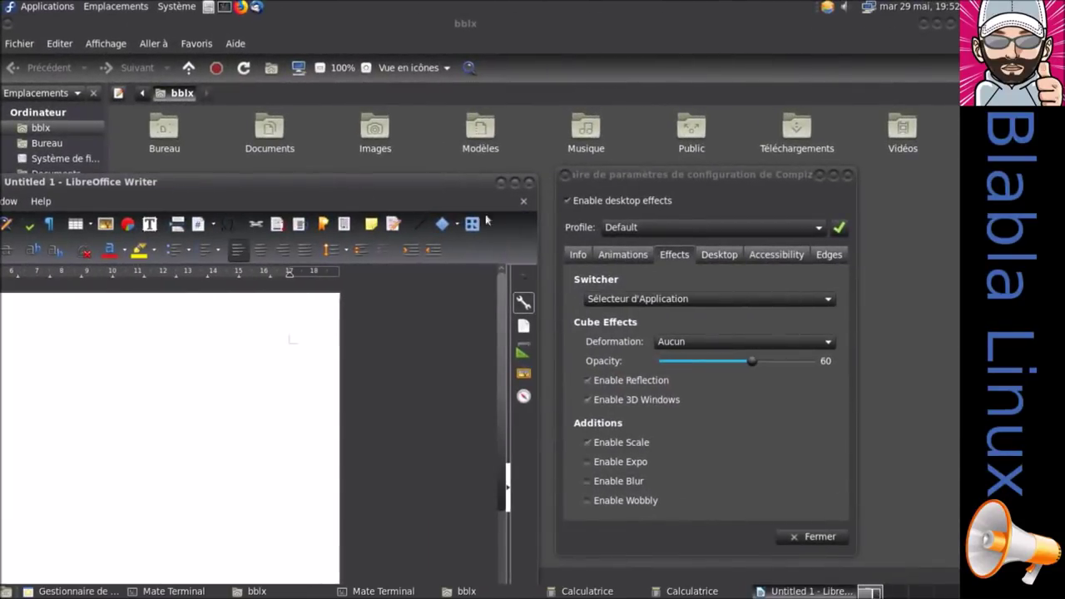
Disable 3D Windows, enable Expo, and rotate the cube to a neighbouring workspace and back
click(615, 400)
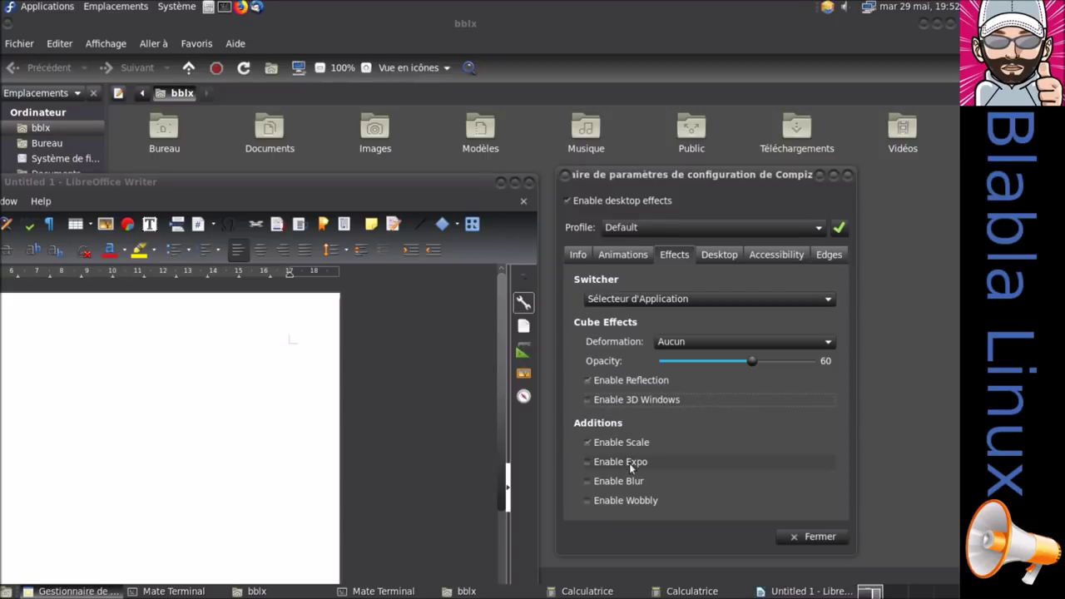
click(842, 223)
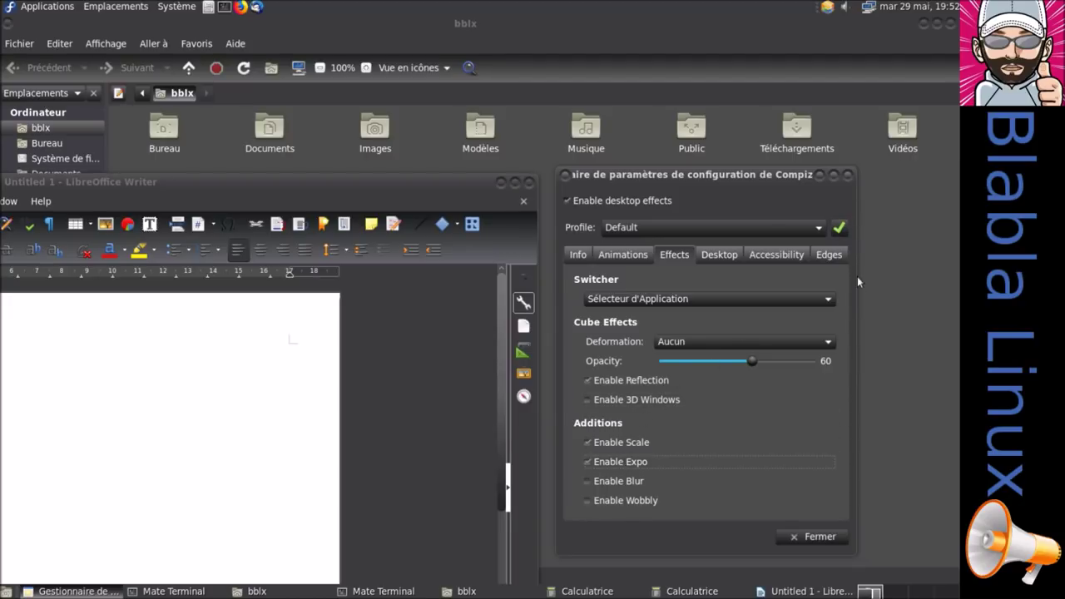
key(ctrl+alt+Right)
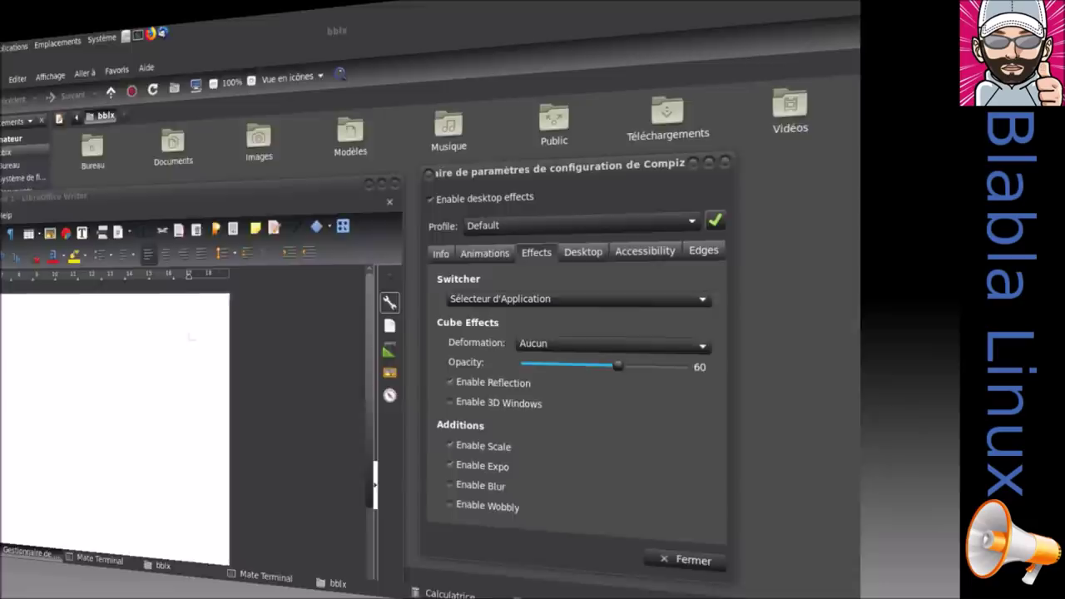
key(ctrl+alt+Left)
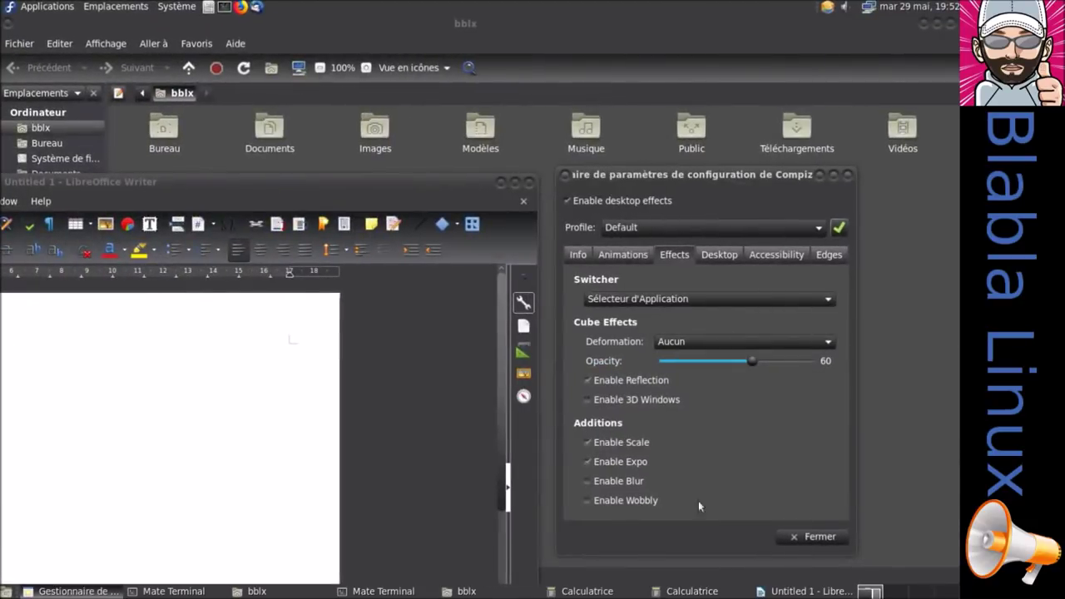
Cycle through the open windows with the application switcher to check its thumbnails
key(alt+Tab)
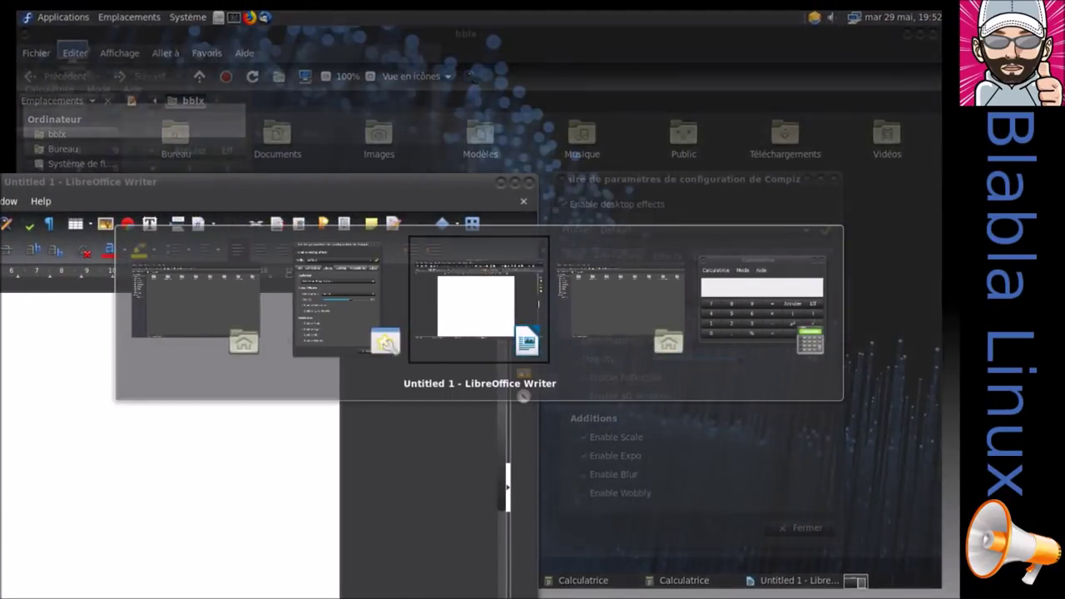
key(alt+Tab)
key(alt+Tab)
key(alt+Tab)
key(alt+Tab)
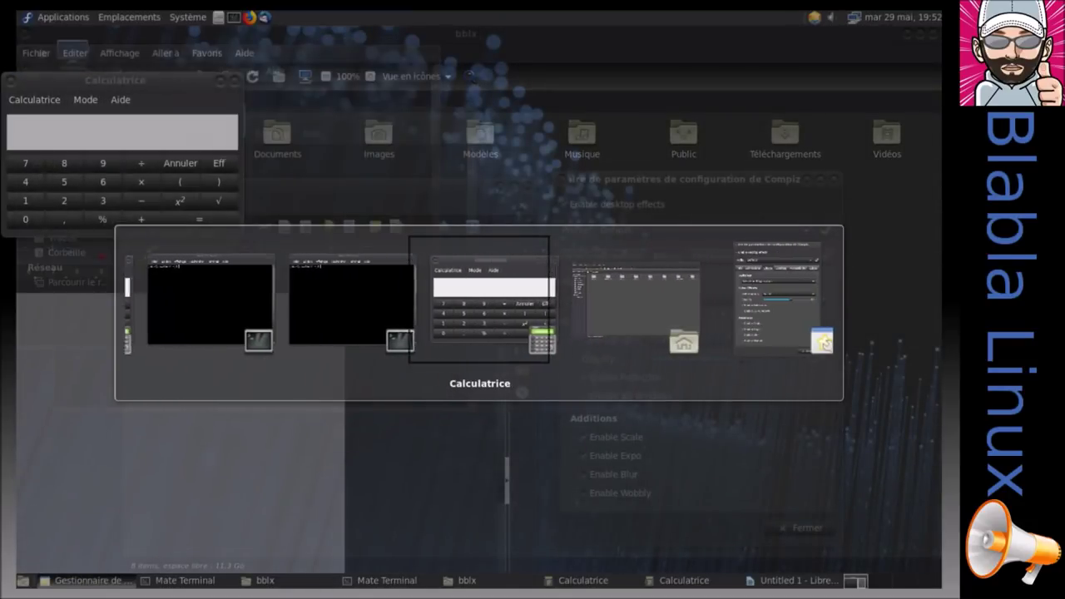
key(alt+Tab)
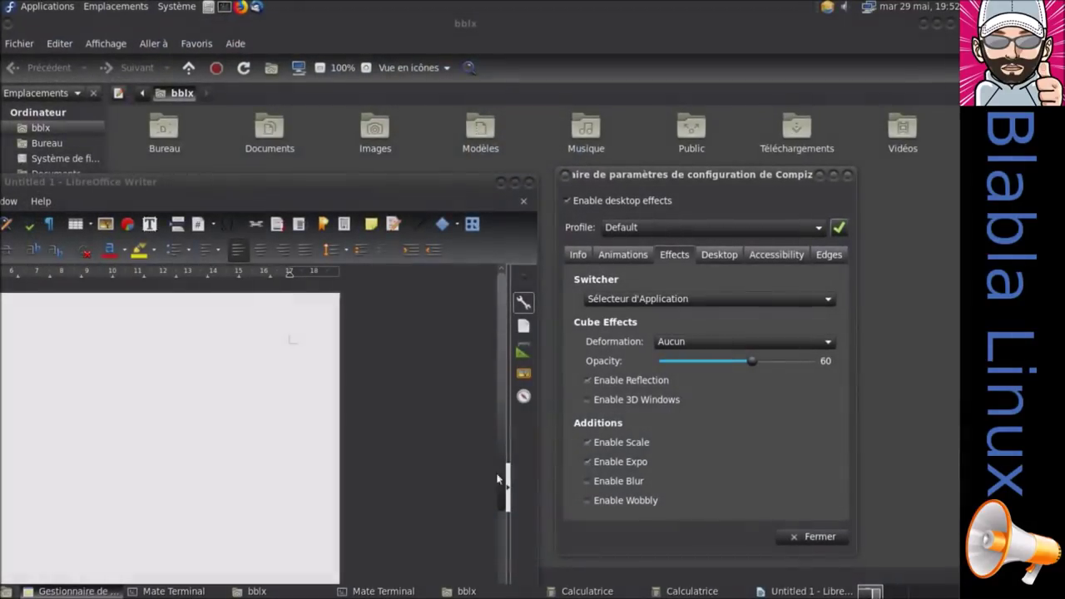
Enable Blur among the additional effects and apply the Default profile
click(626, 481)
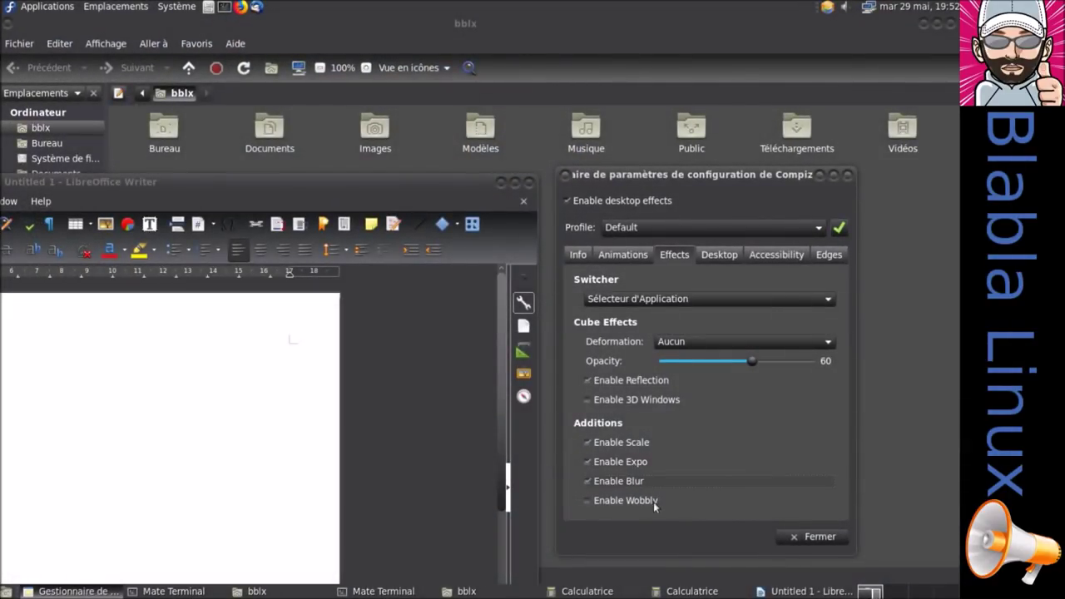
click(839, 226)
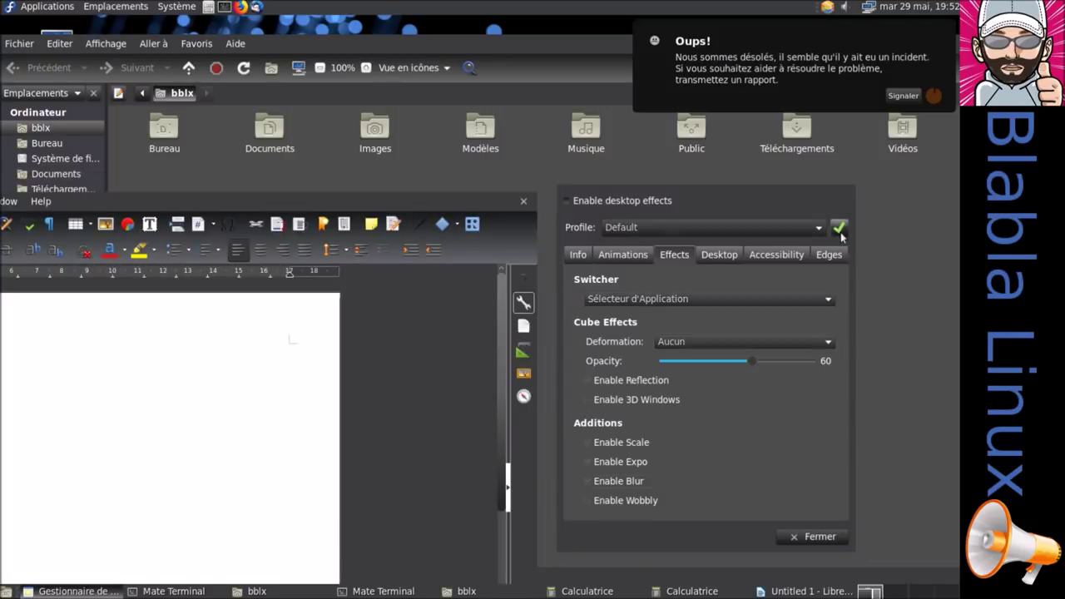
Open the compiz crash report, view its technical details, and delete the report
click(902, 95)
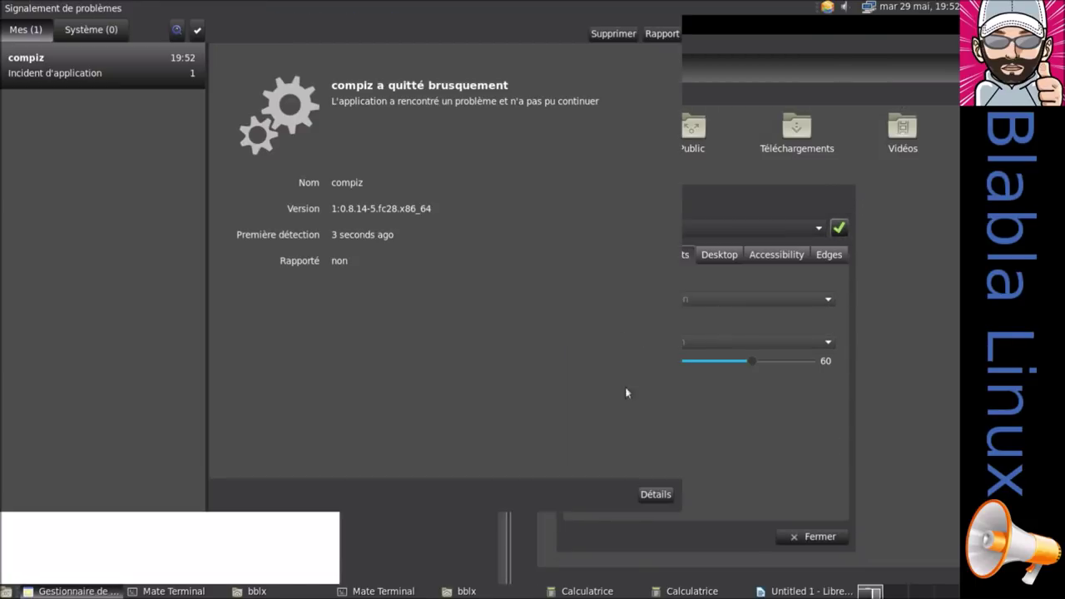
click(656, 495)
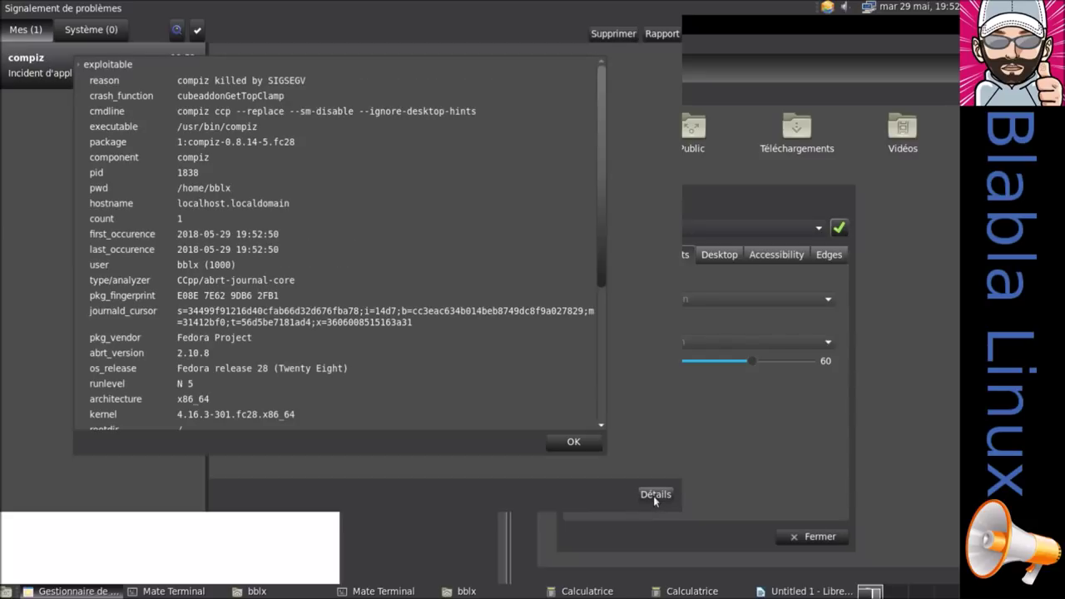
click(573, 442)
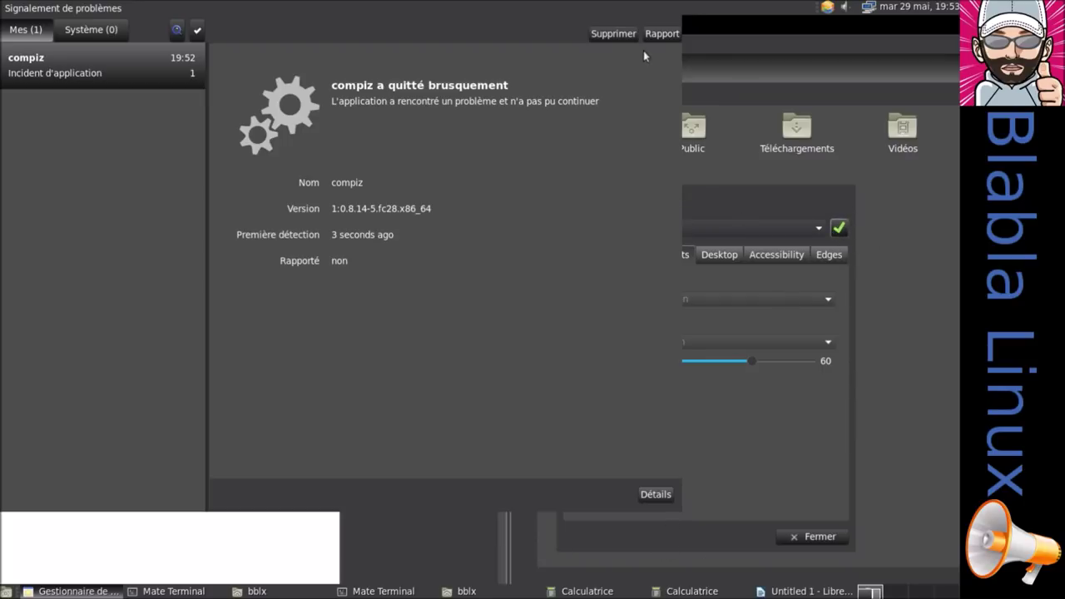
click(616, 34)
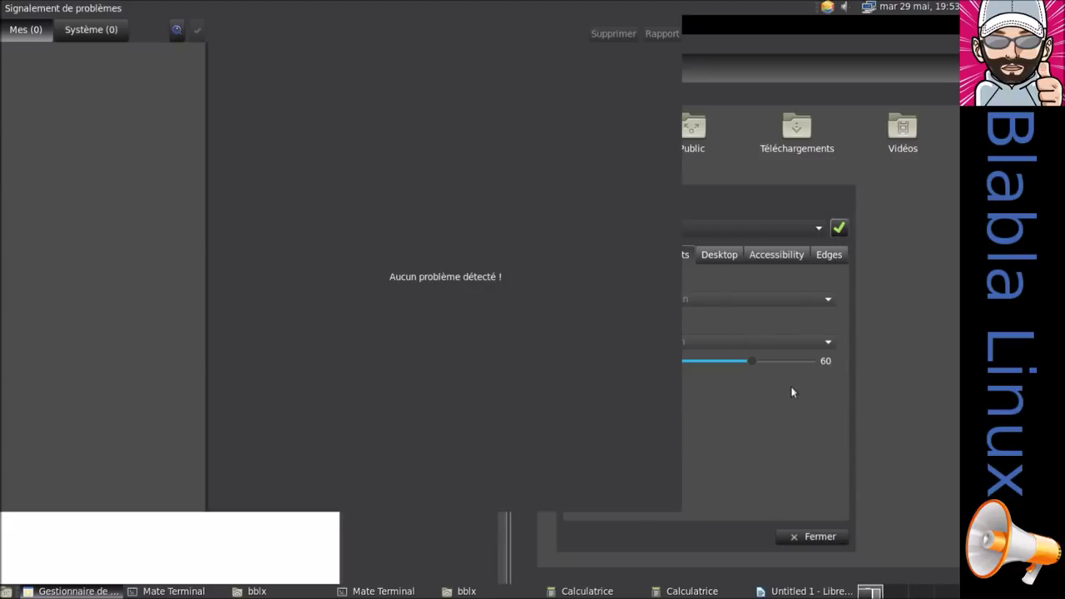
Close the Compiz settings window and relaunch the simplified Compiz settings manager from the Centre de contrôle
click(790, 538)
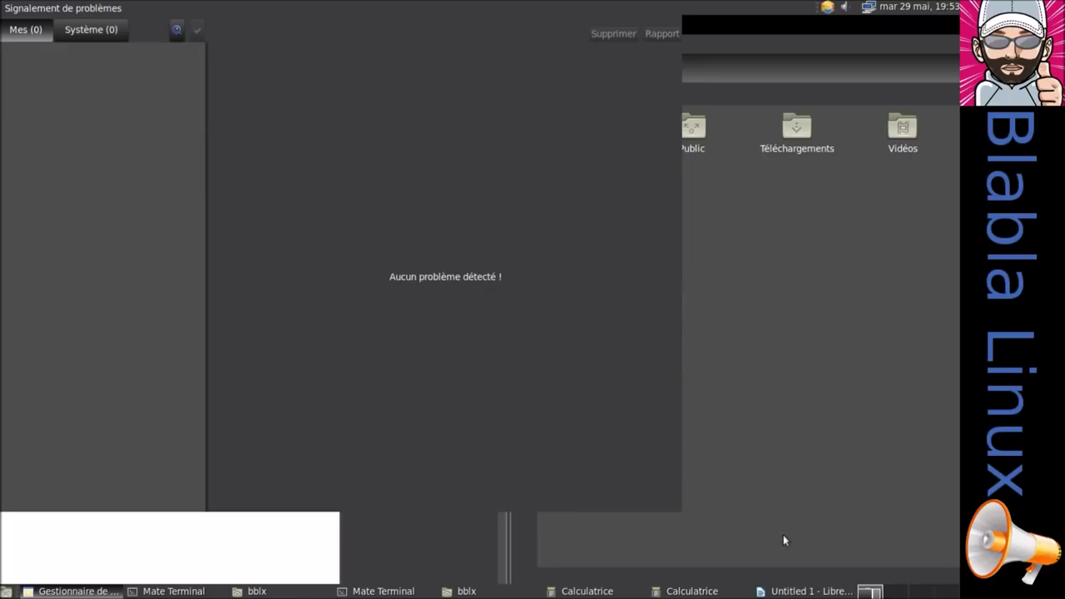
click(52, 10)
click(43, 71)
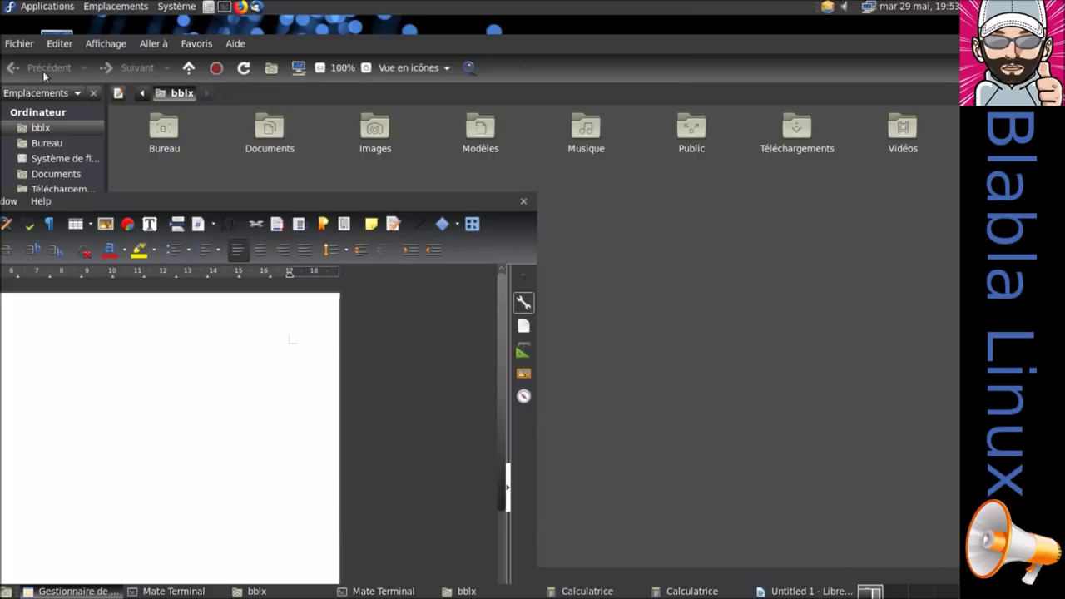
click(169, 10)
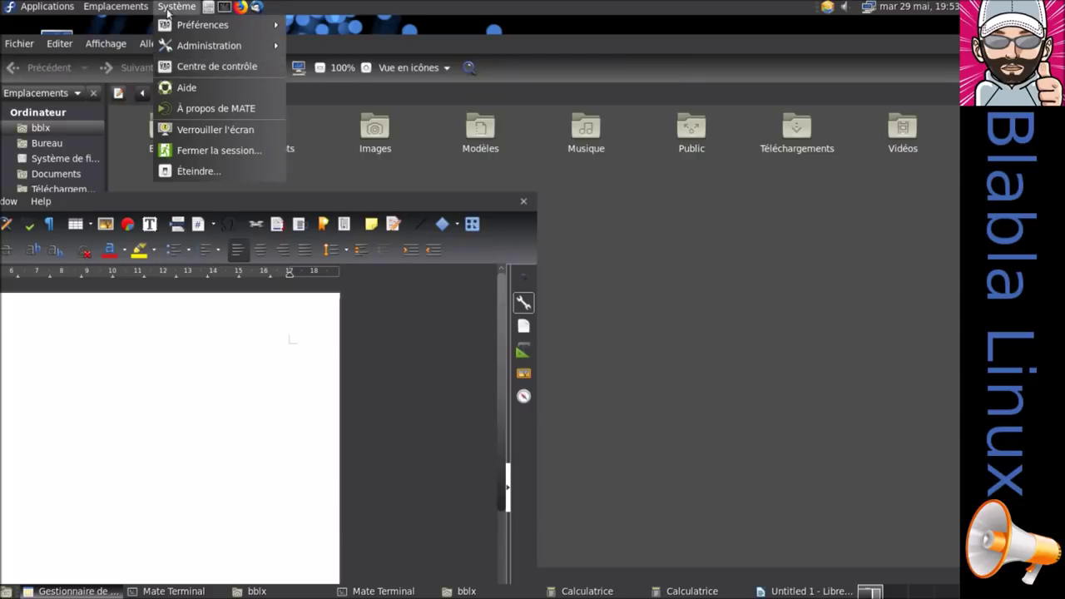
click(200, 66)
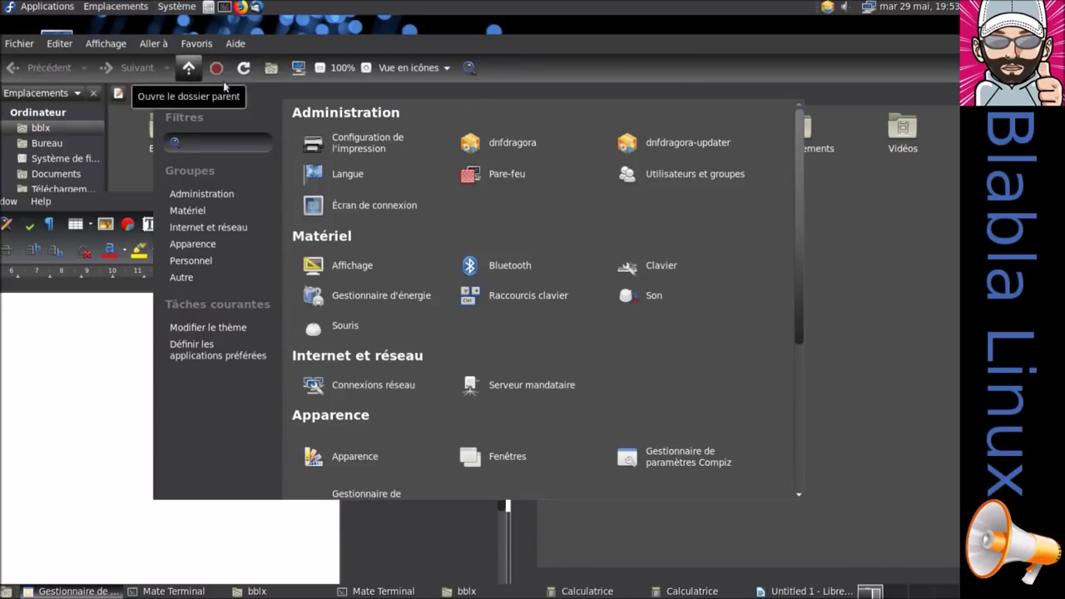
scroll(396, 367, down, 1)
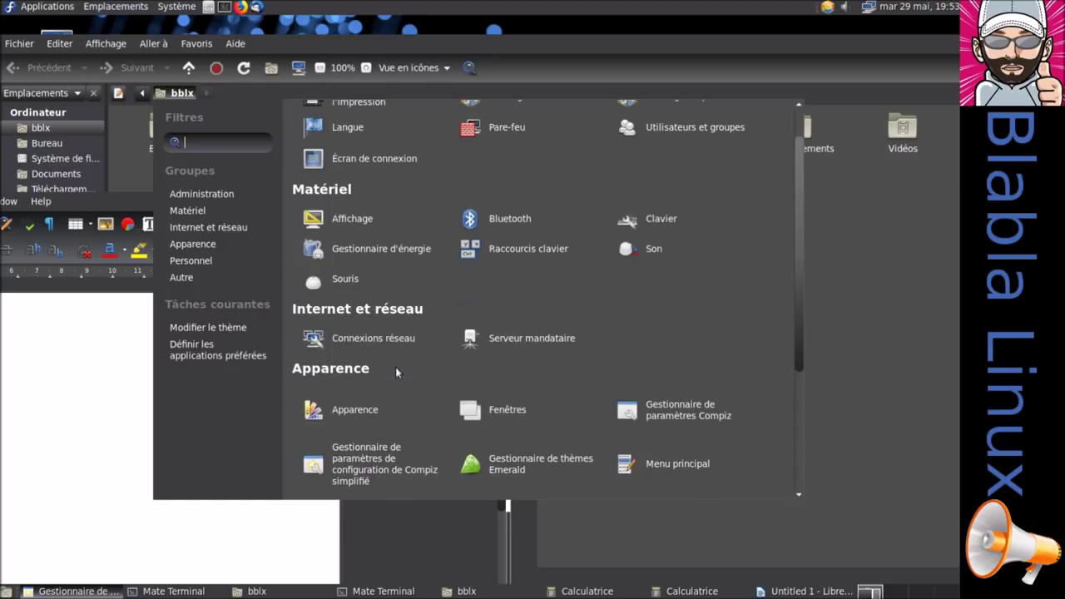
click(375, 465)
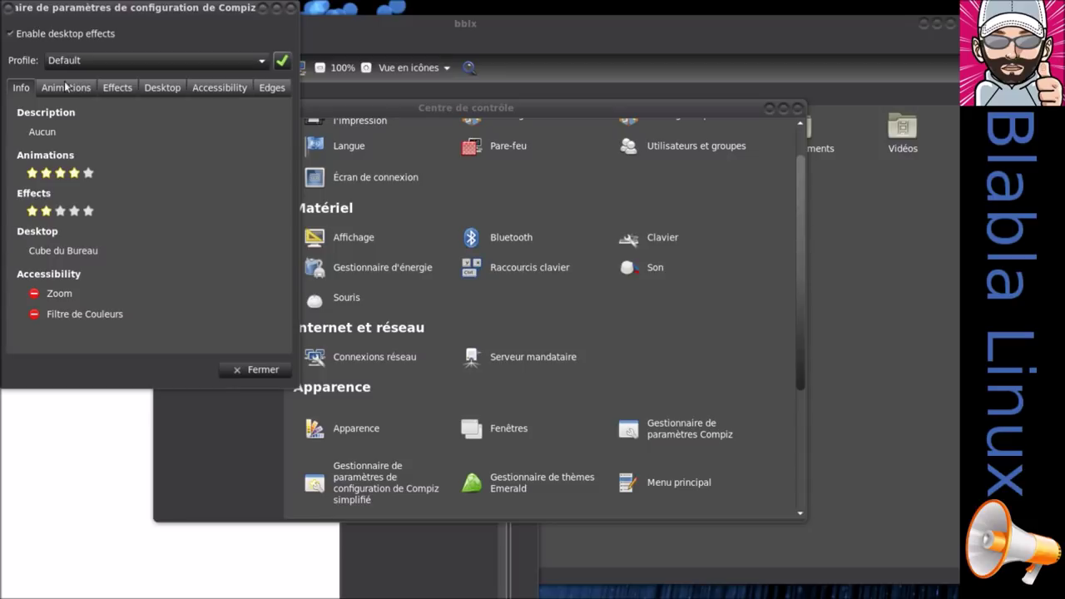
Disable Blur and Expo among the additional effects in the relaunched Compiz settings manager
click(71, 89)
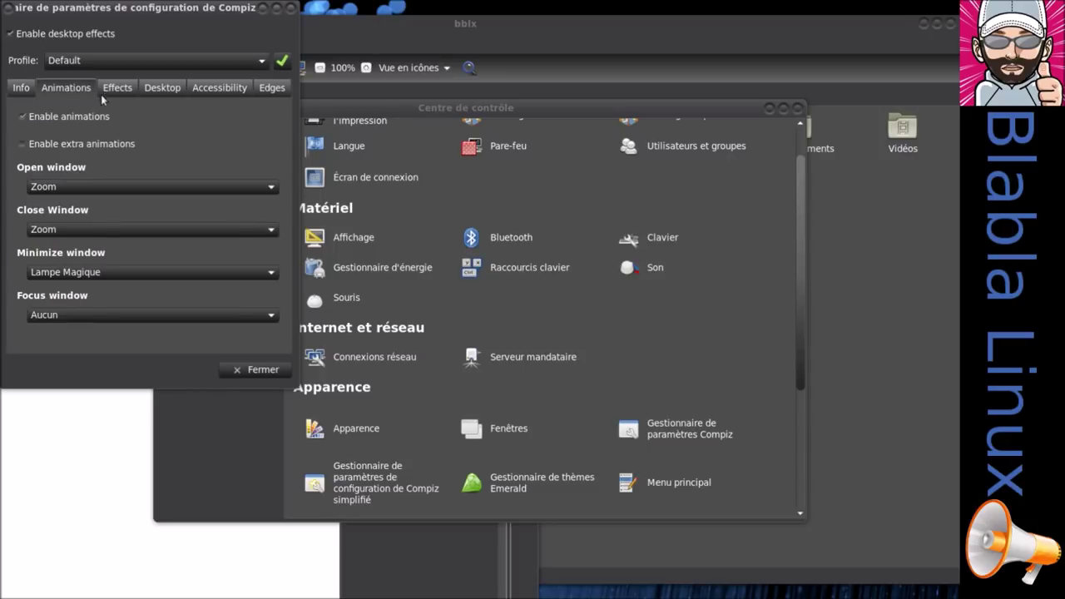
click(129, 93)
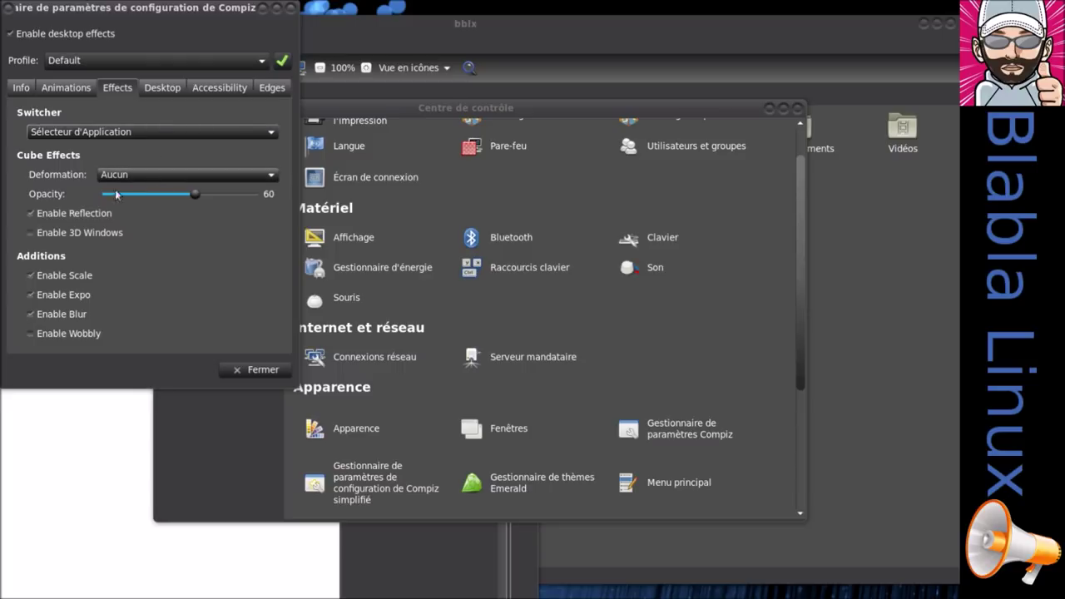
click(60, 316)
click(60, 297)
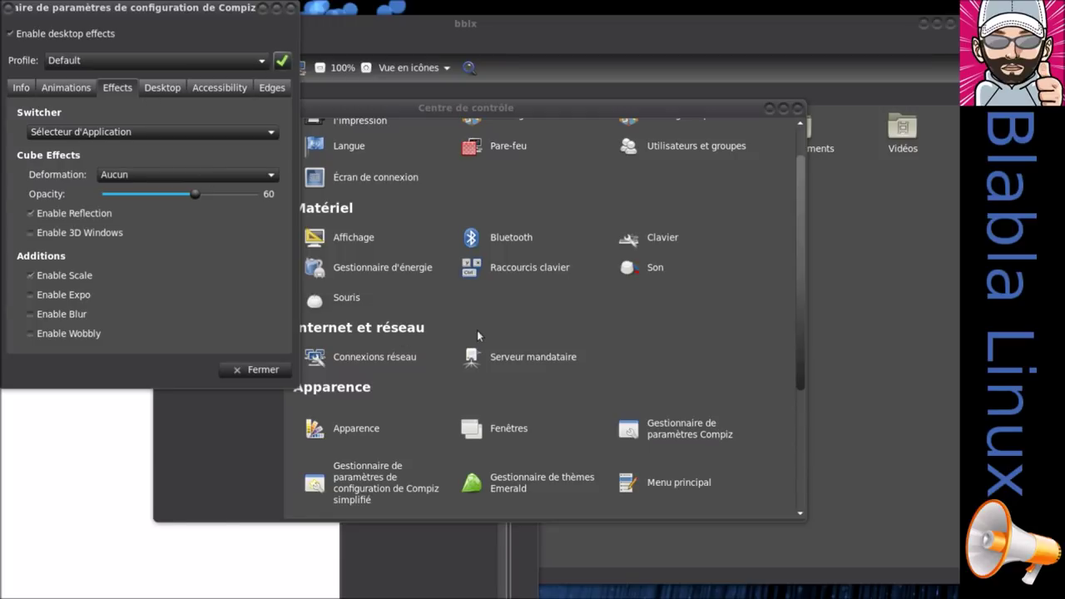
key(ctrl+alt+Left)
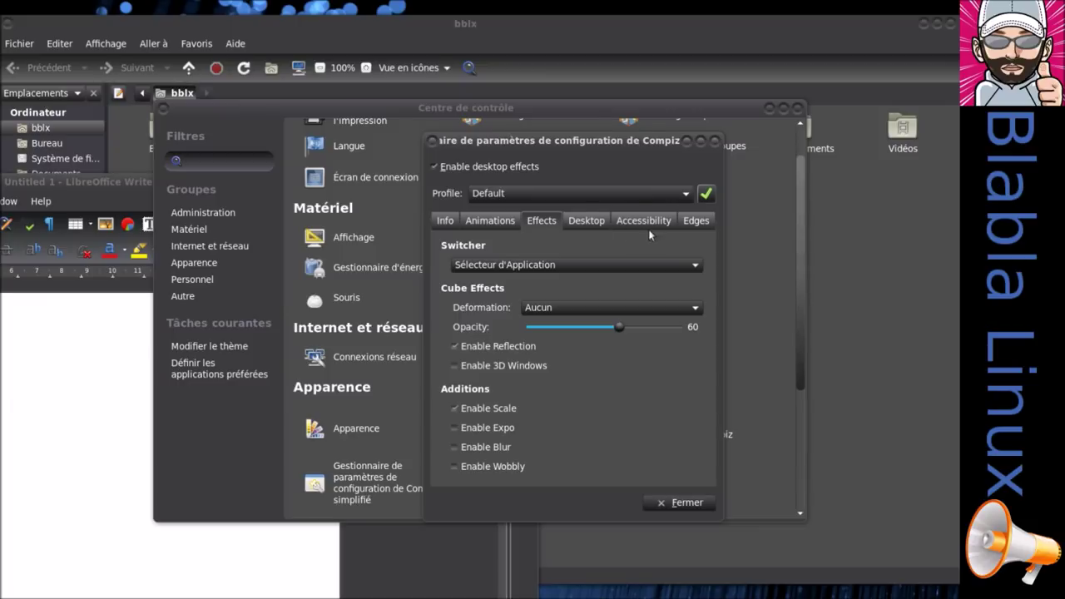
Review the desktop appearance choices, leaving Cube du Bureau selected, and look at the accessibility zoom settings
click(595, 222)
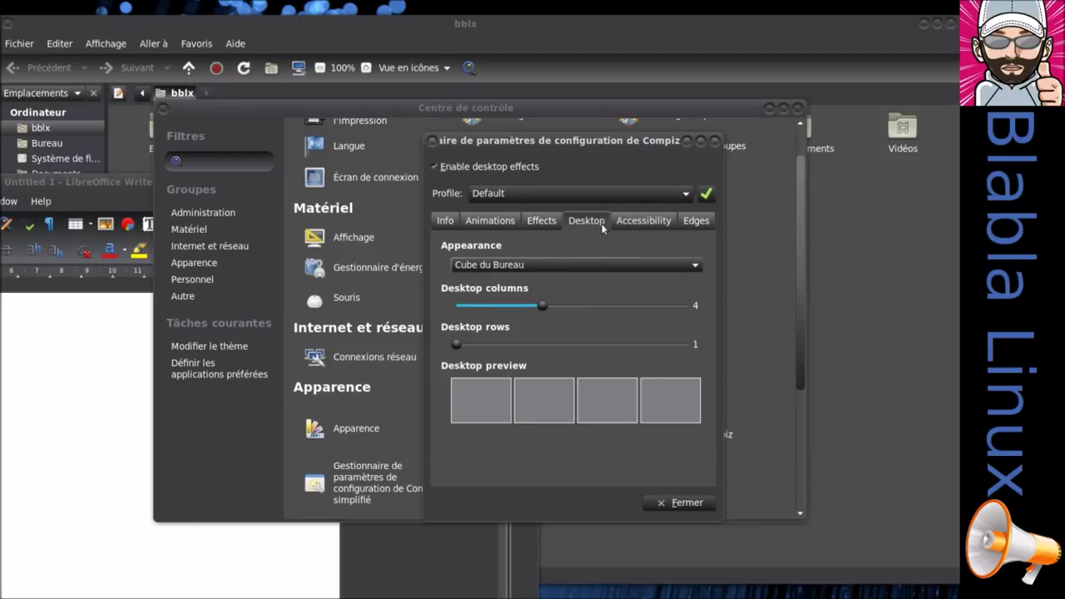
click(599, 264)
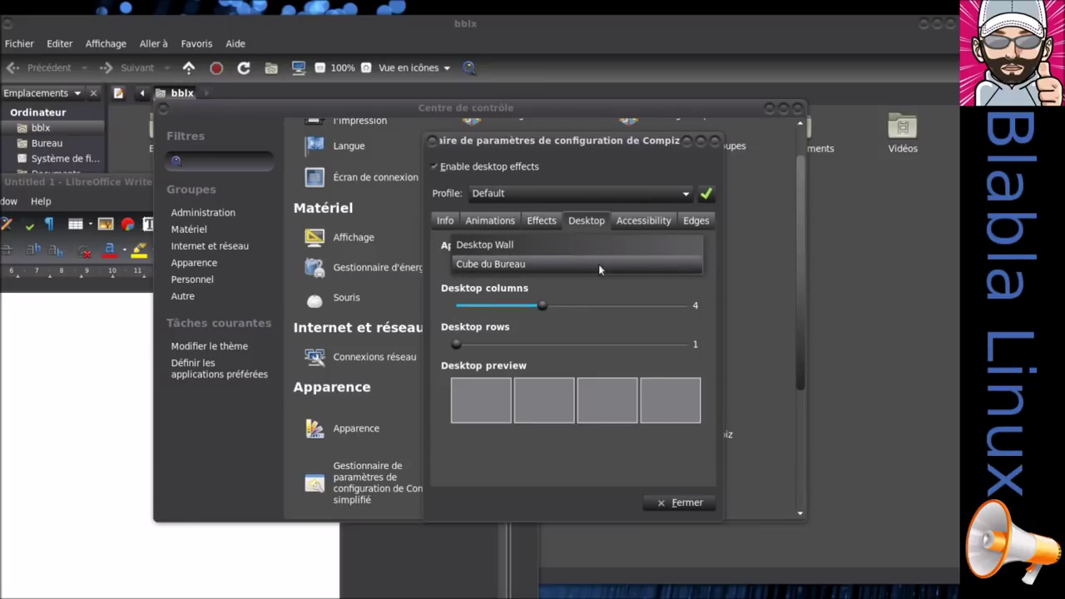
click(599, 264)
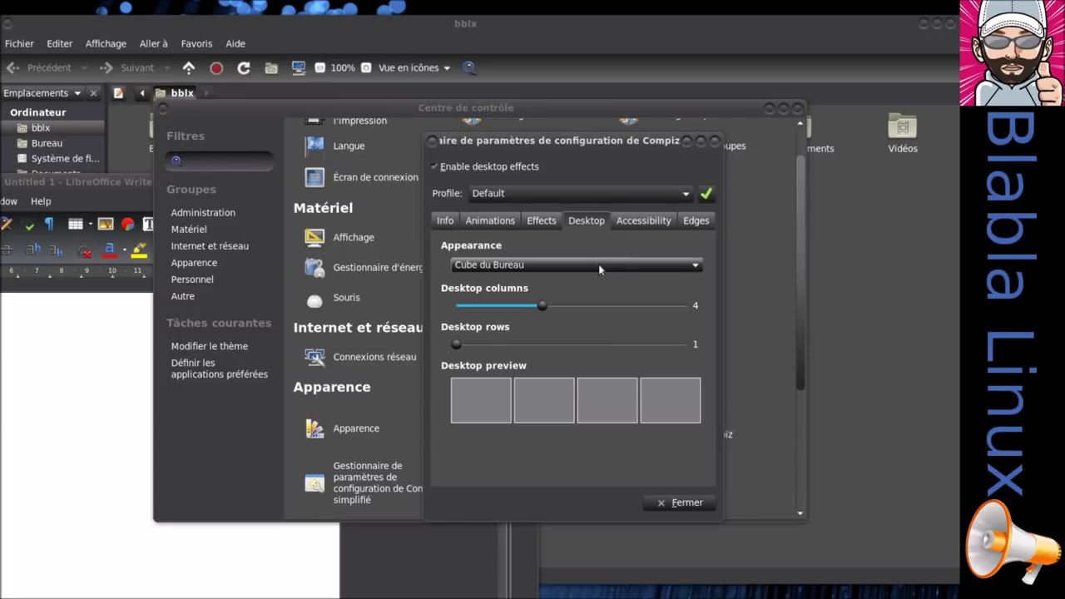
click(646, 221)
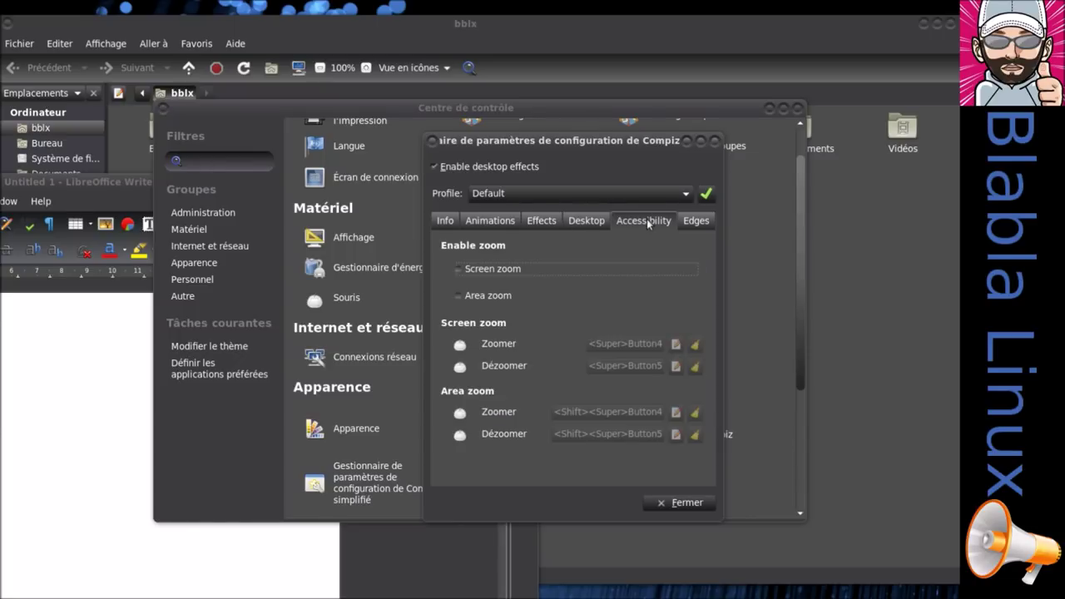
Test the upper-left screen corner's window overview, and review that corner's available actions while keeping Exposé: Coin Exposé
click(692, 221)
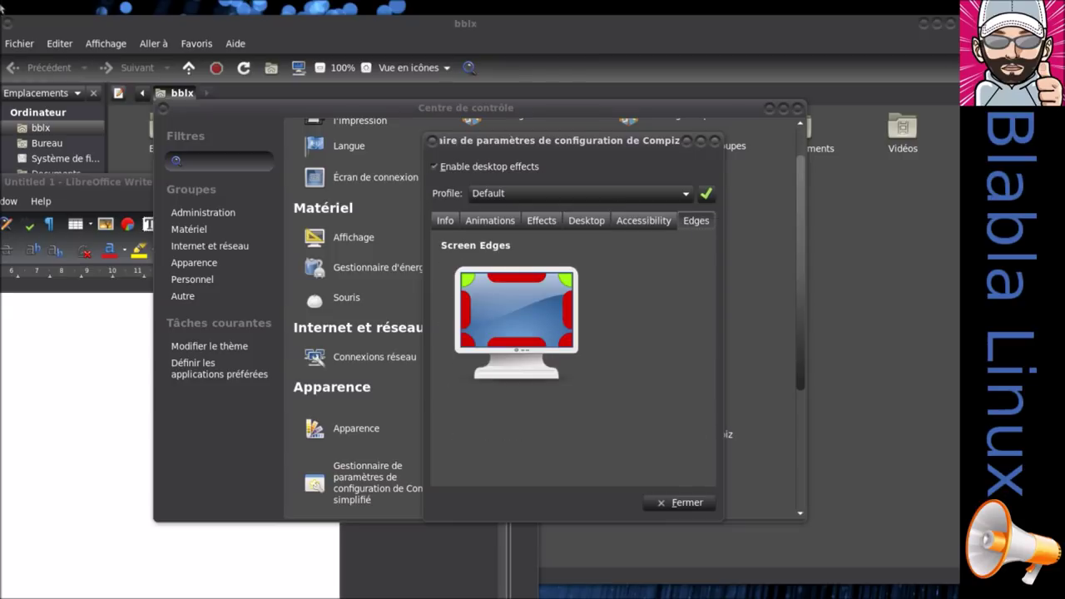
mouse_move(1, 2)
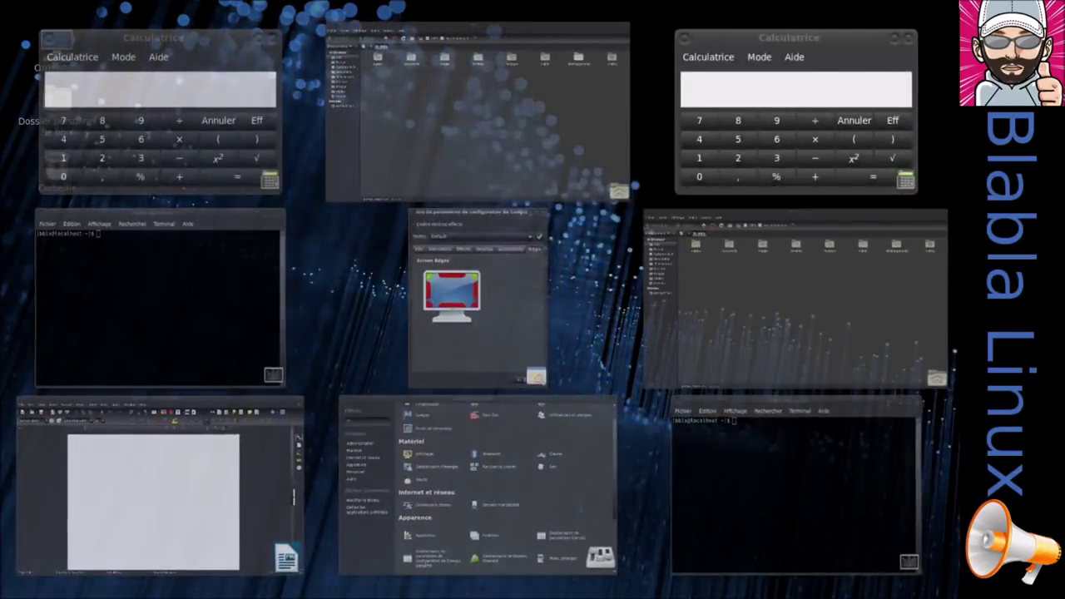
click(519, 315)
click(499, 280)
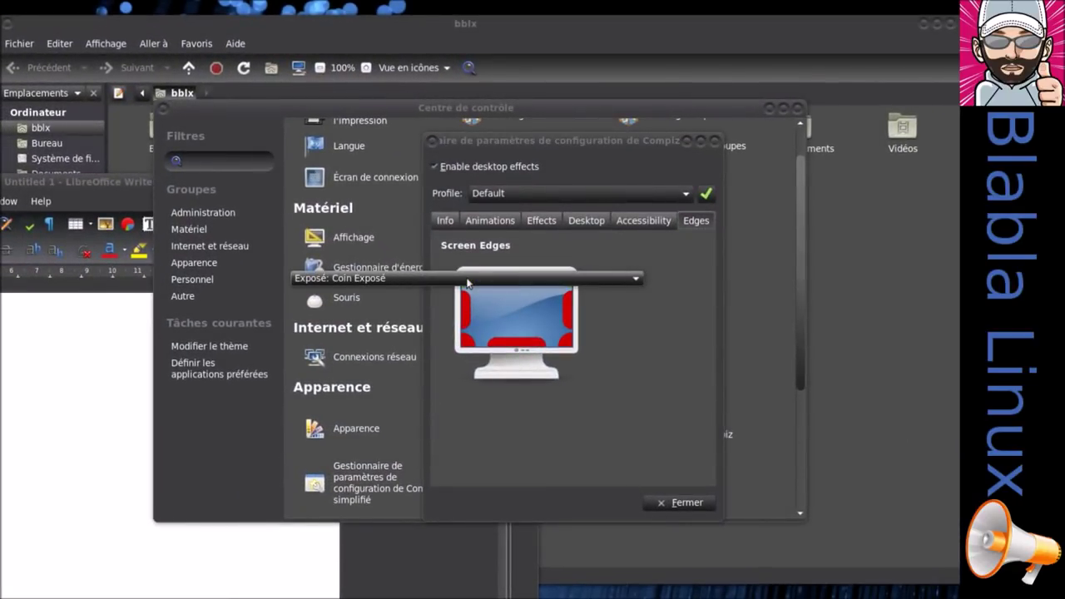
click(556, 282)
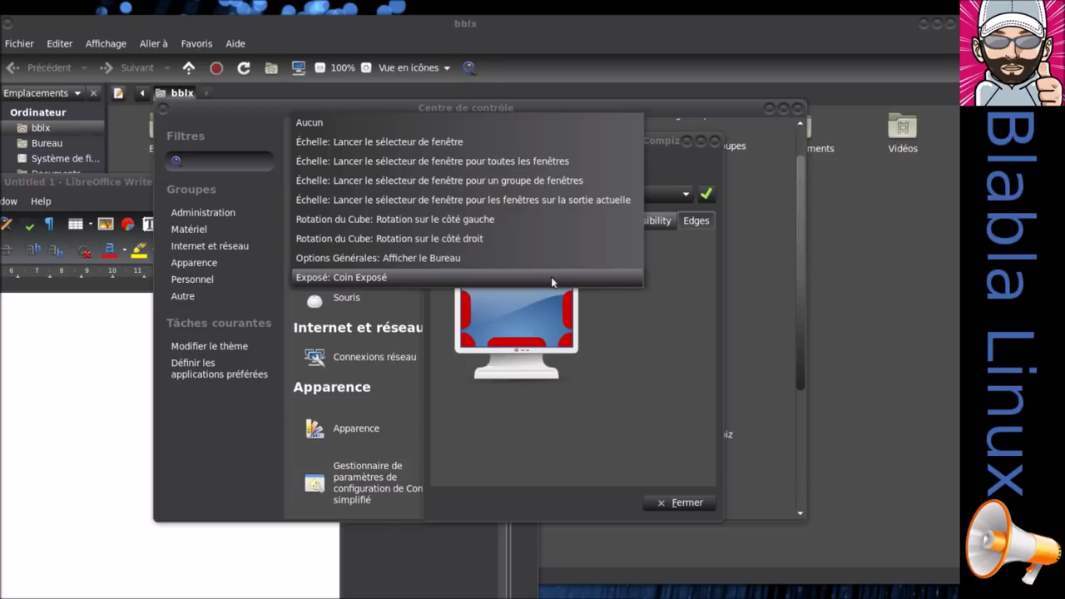
click(551, 282)
Set the desktop appearance to Desktop Wall and apply the Default profile
click(642, 220)
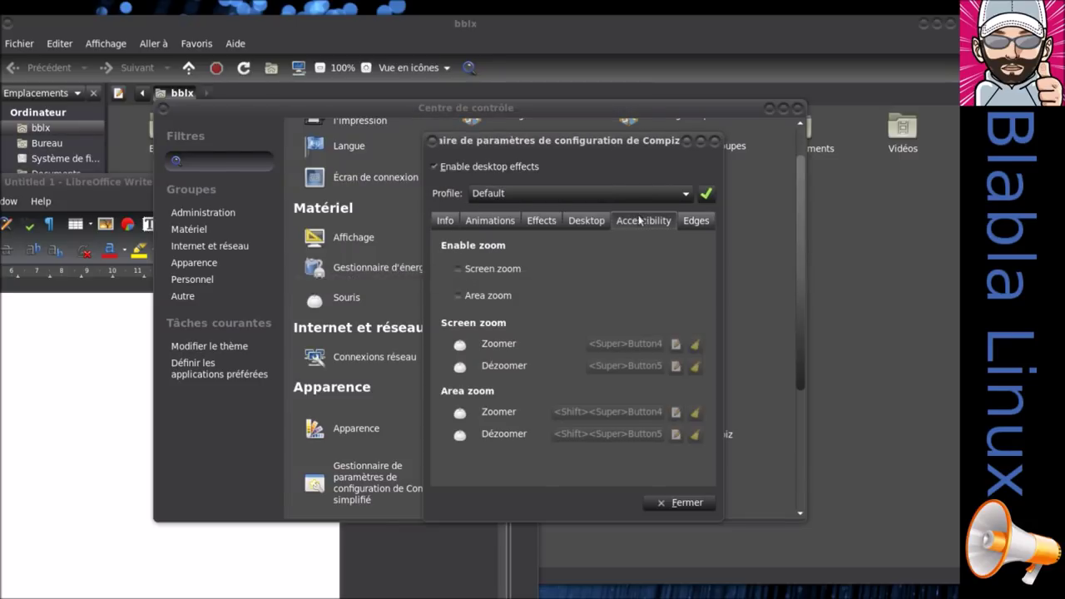
click(587, 220)
click(645, 265)
click(647, 251)
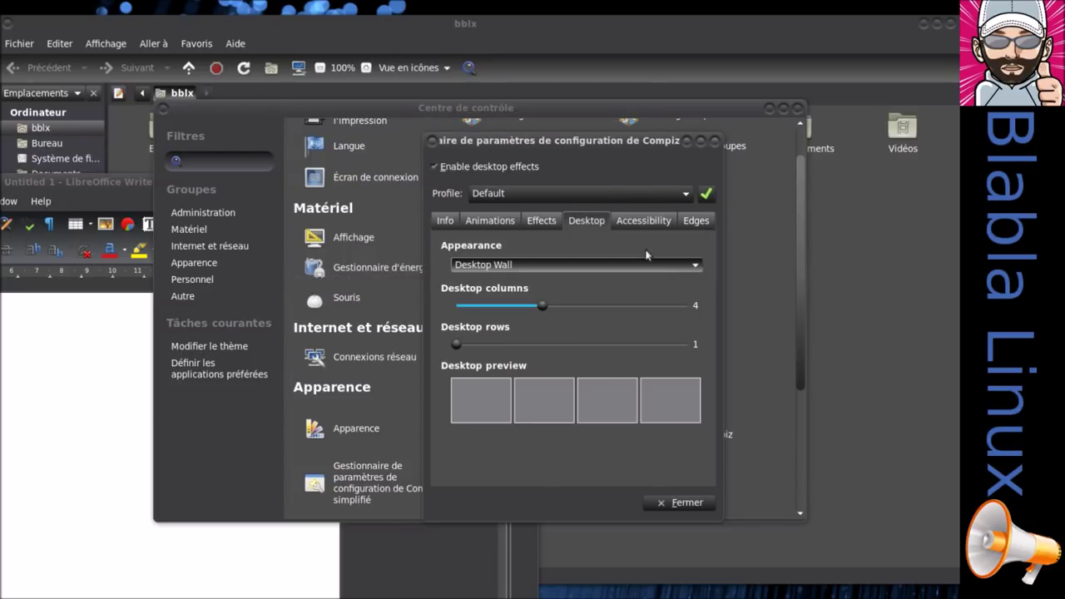
click(712, 196)
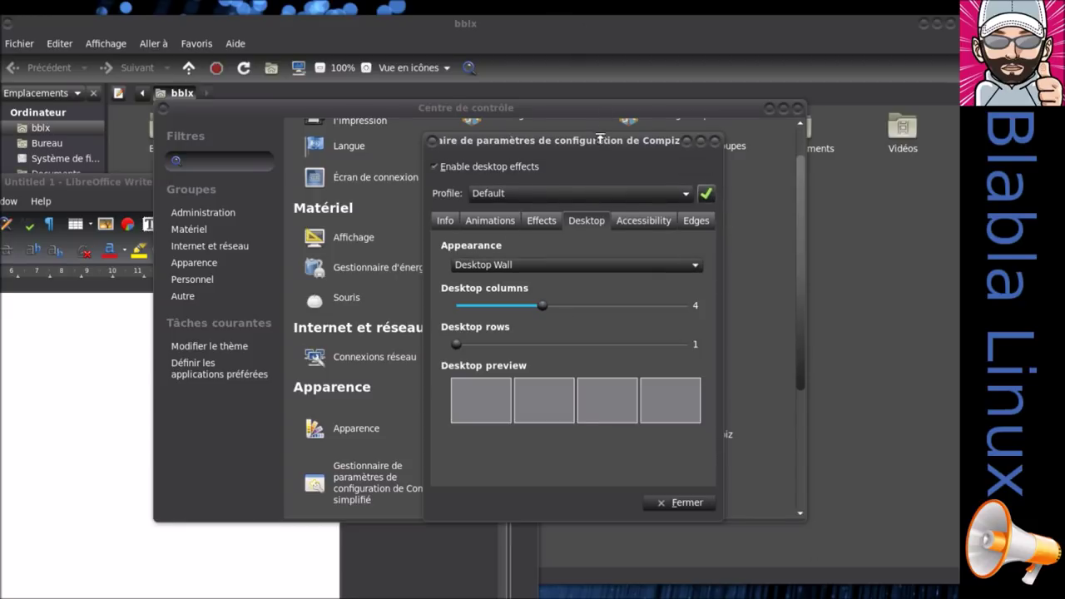
Move the Compiz settings and Centre de contrôle windows apart, and open the accessibility zoom settings
drag(643, 145, 472, 124)
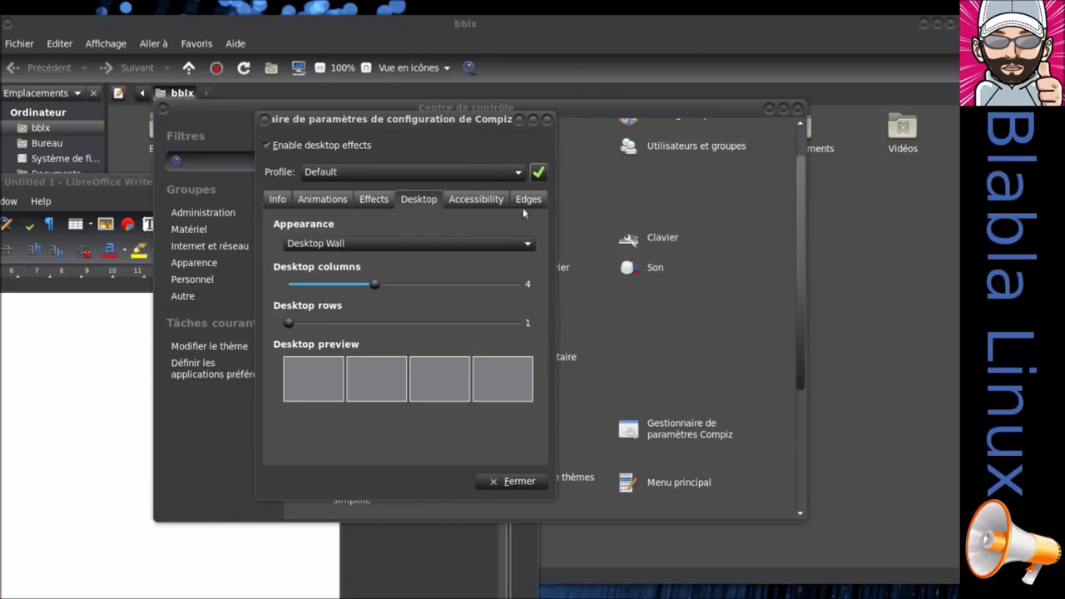
click(633, 358)
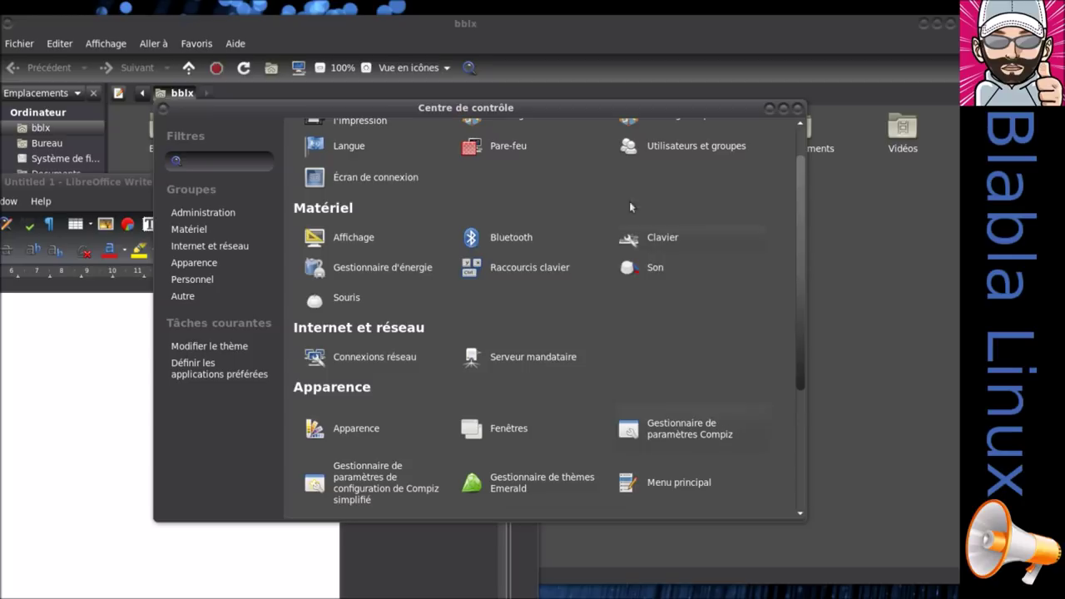
drag(633, 108, 494, 442)
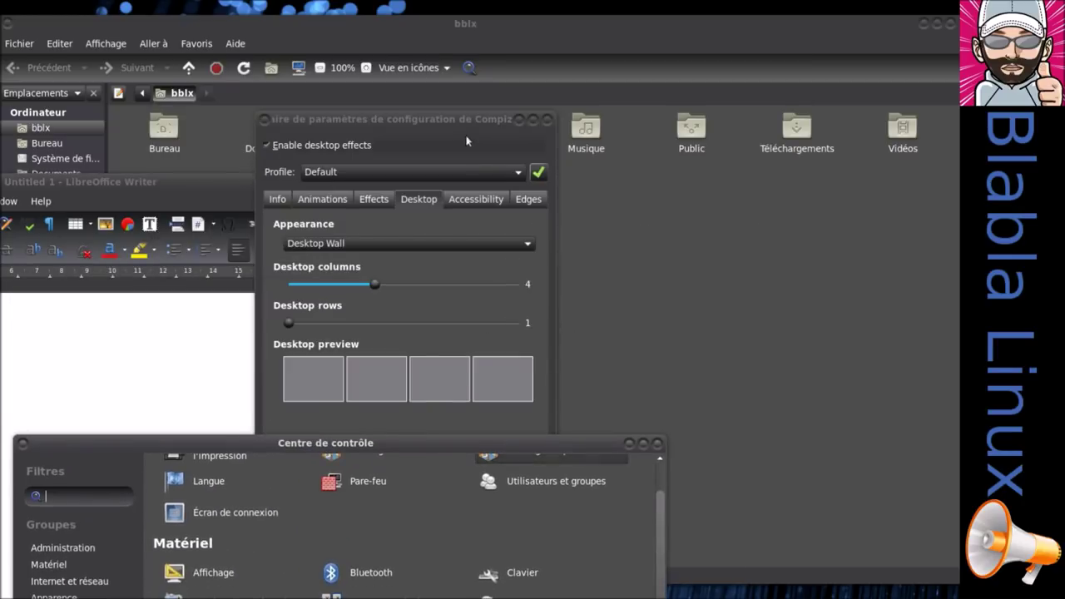
drag(459, 115, 643, 107)
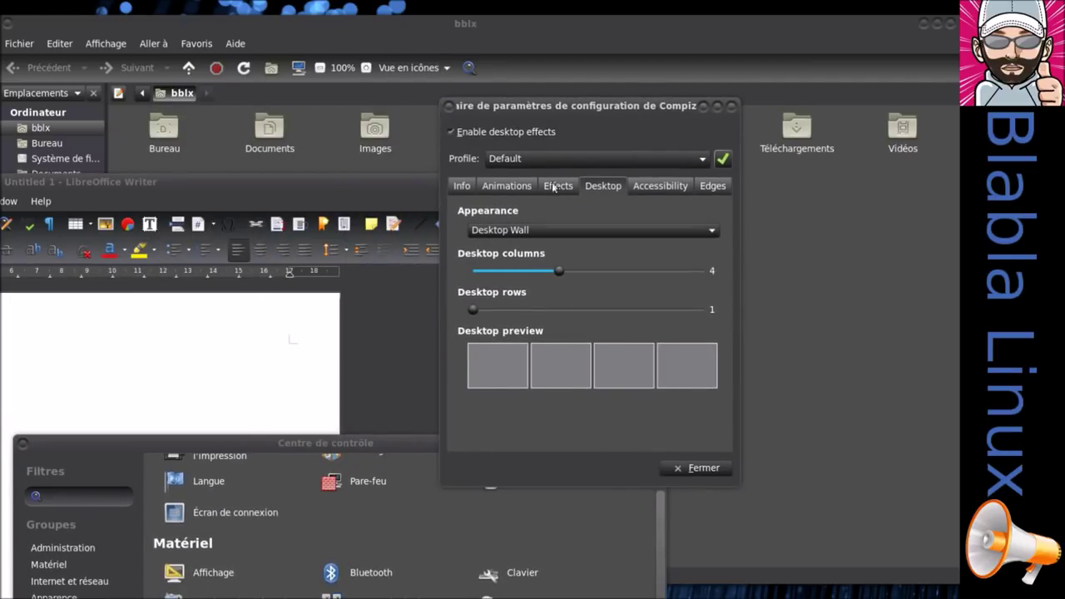
click(644, 186)
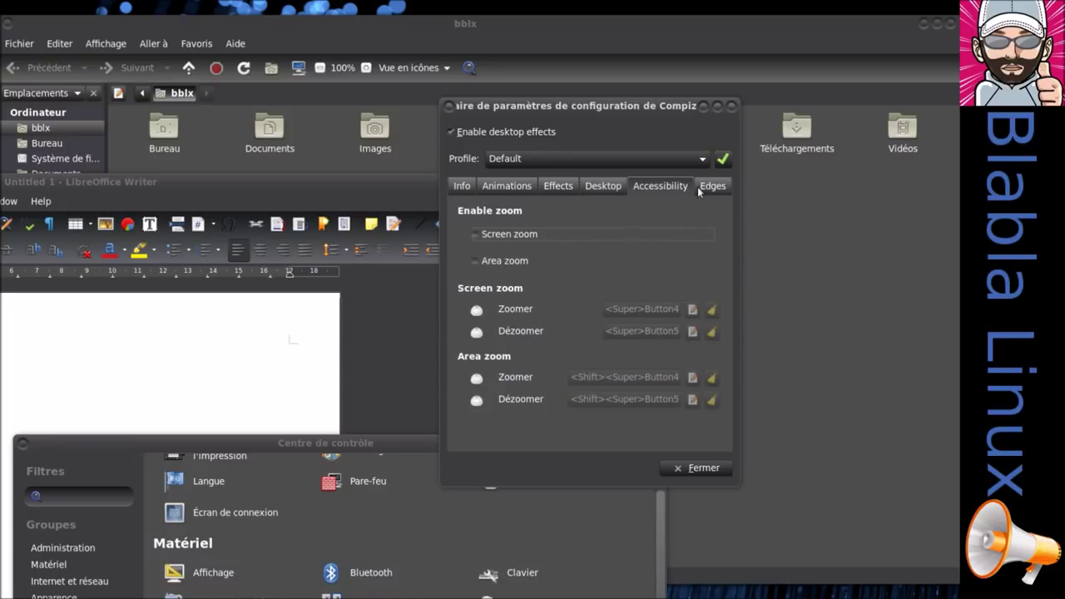
Check the Compiz effects settings and set the desktop appearance to Cube du Bureau
click(589, 191)
click(561, 187)
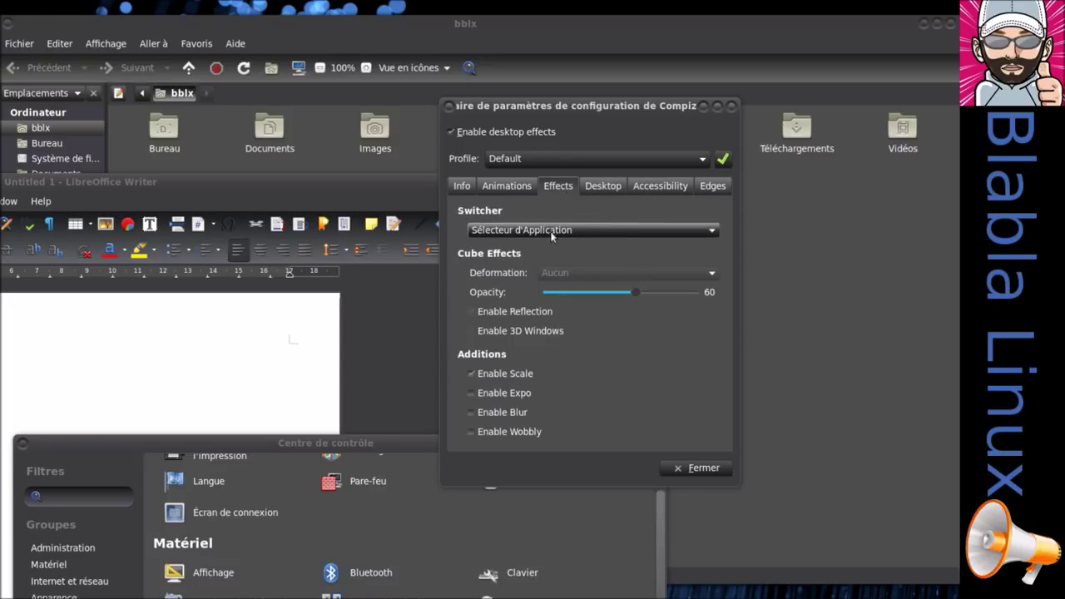
click(599, 190)
click(603, 231)
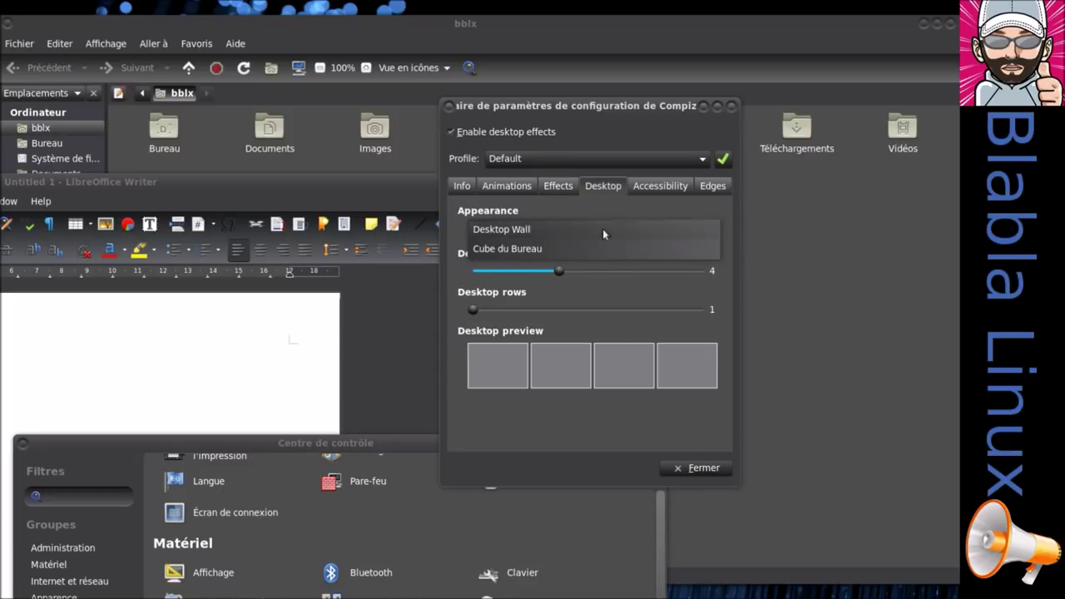
click(603, 243)
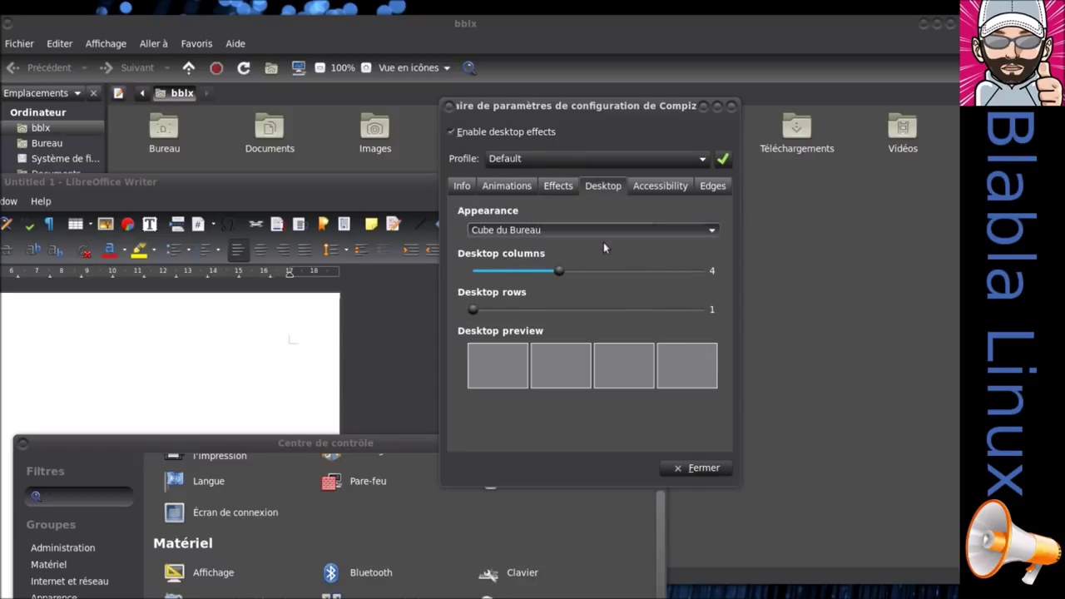
Check the accessibility zoom and screen edge settings, reviewing the upper-left corner's available actions and testing that corner
click(660, 185)
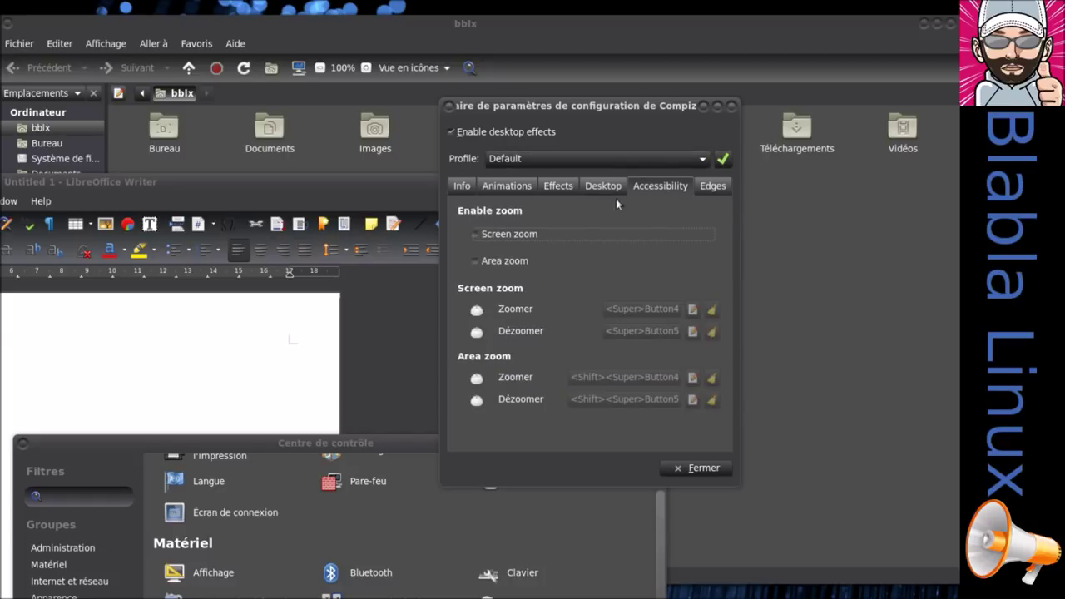
click(718, 187)
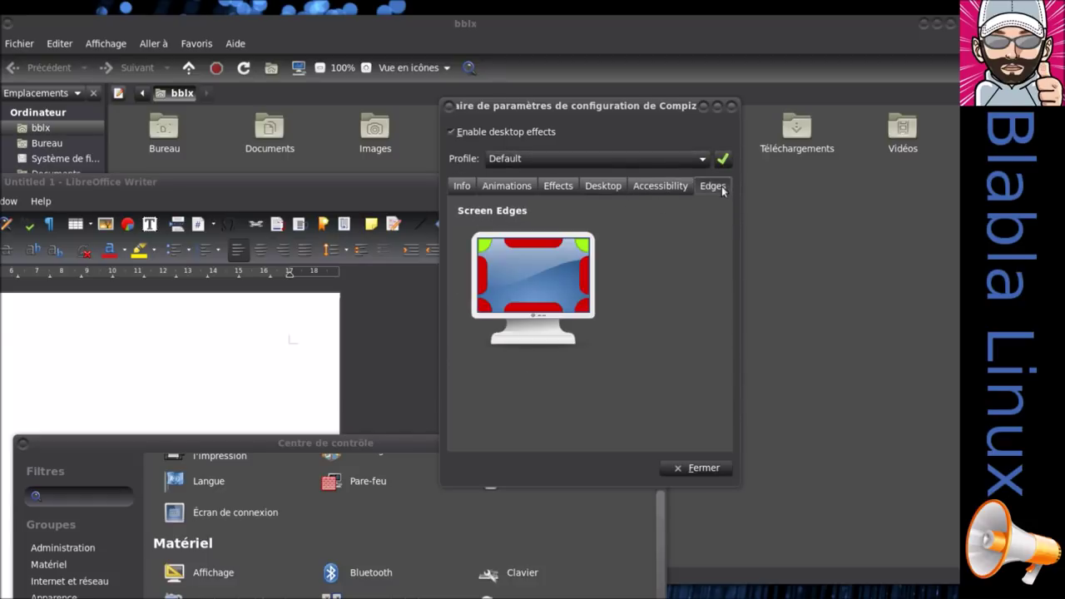
click(482, 246)
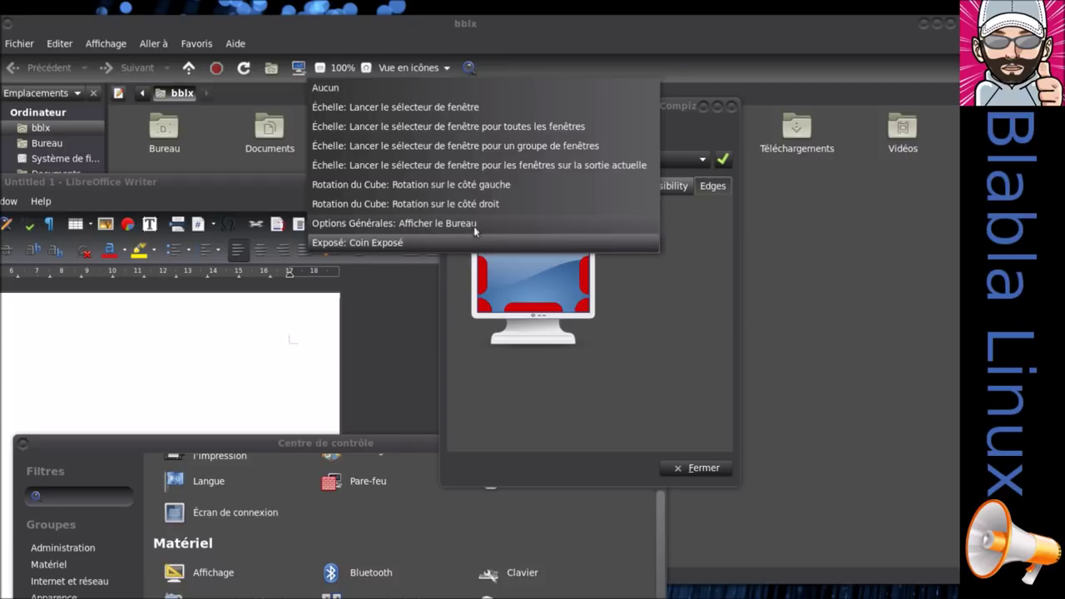
click(452, 108)
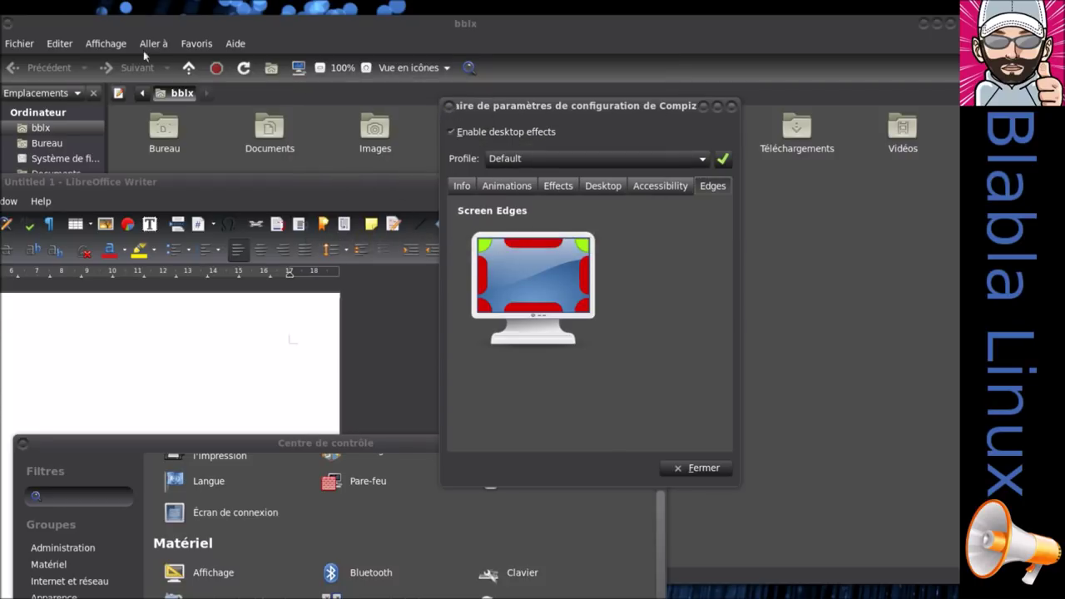
mouse_move(10, 17)
Assign Exposé: Coin Exposé to the upper-left screen corner, and clear that corner's action with Aucun
click(478, 300)
click(489, 244)
click(489, 244)
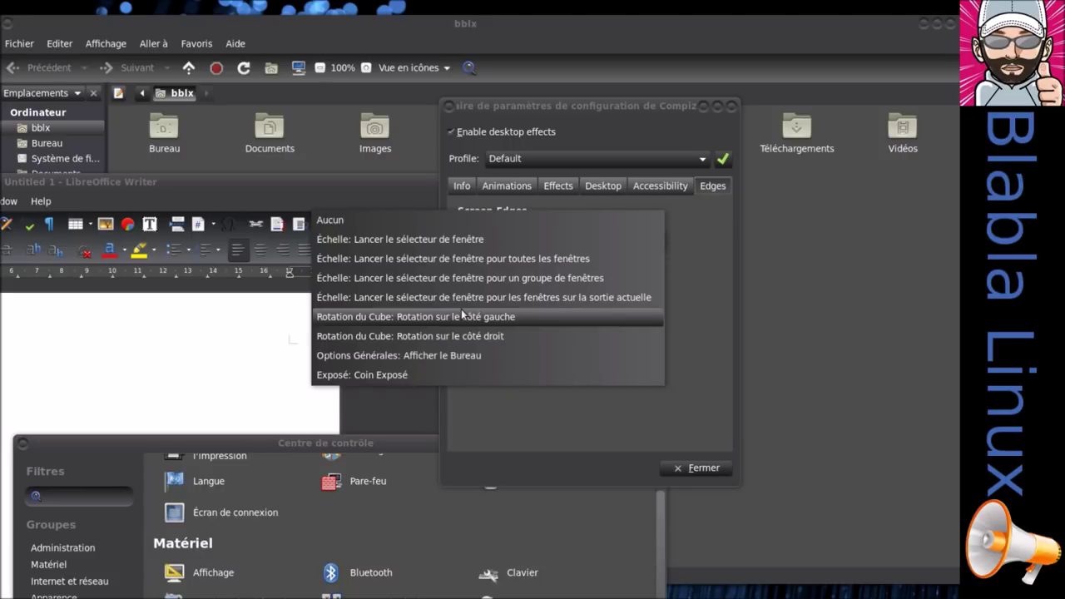
click(420, 377)
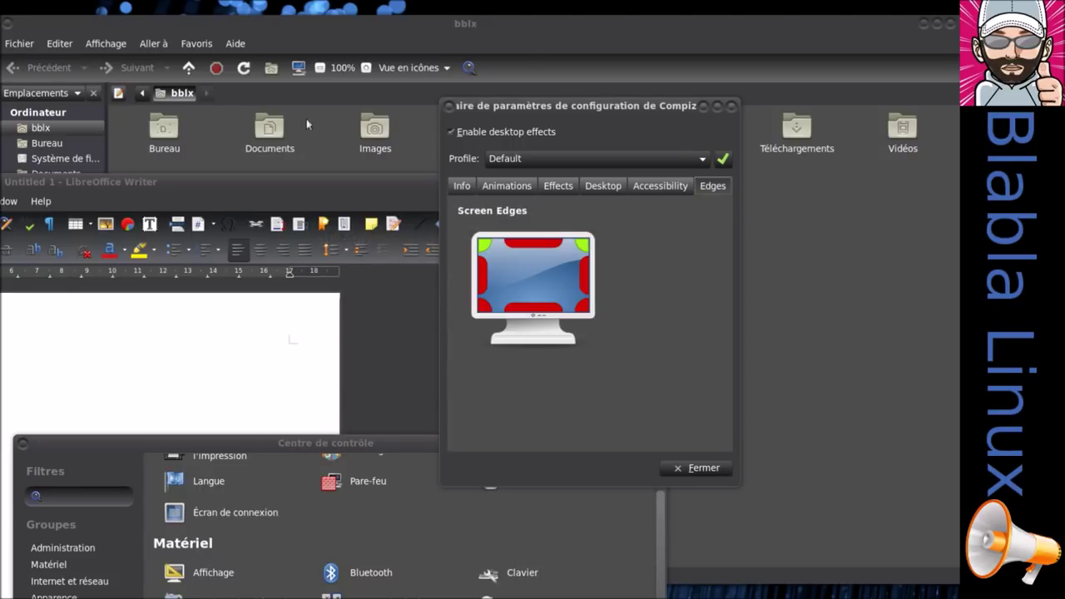
click(488, 251)
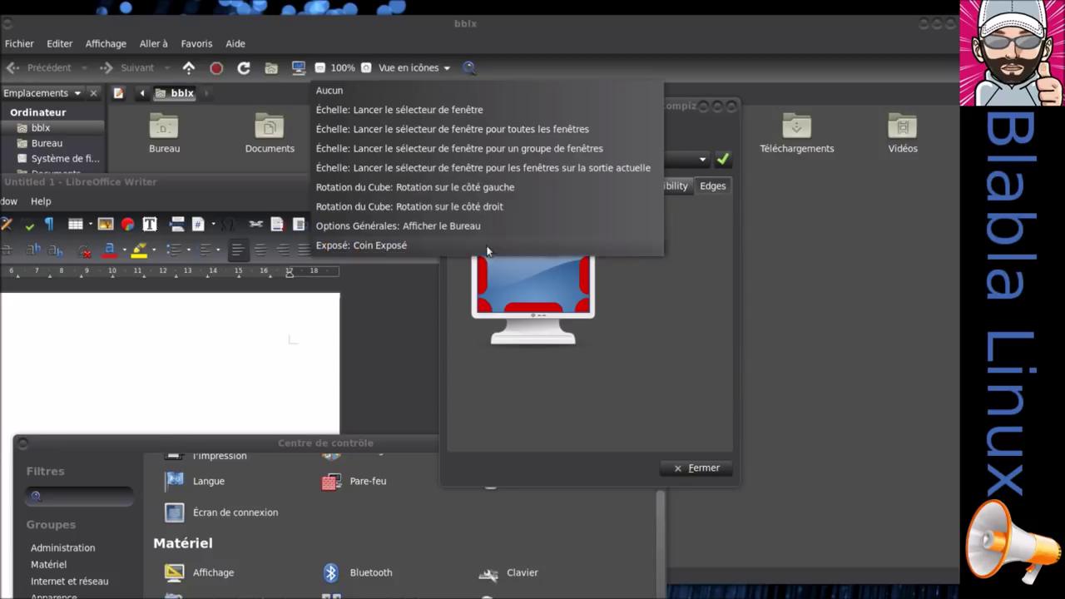
click(382, 90)
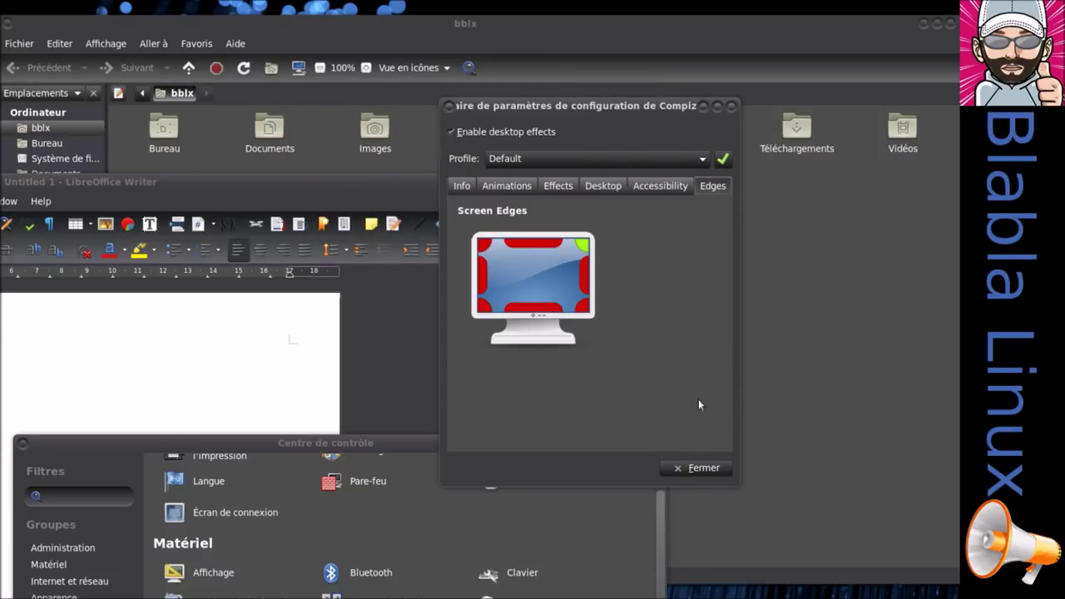
Test the overview of all windows repeatedly, and cancel the authentication request for system-config-language
key(shift+alt+Up)
key(shift+alt+Up)
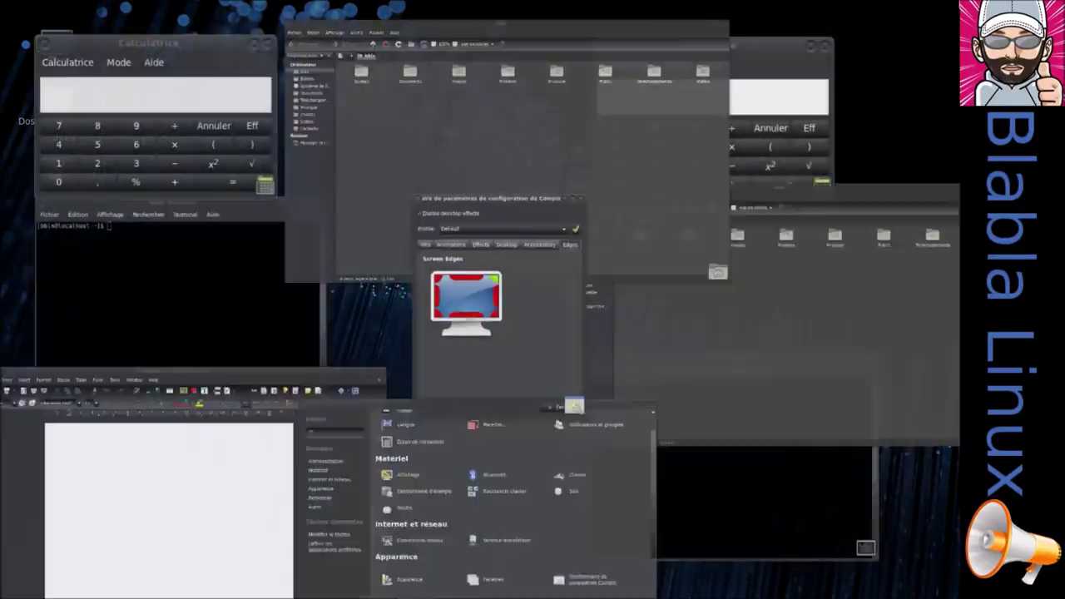
key(shift+alt+Up)
key(shift+alt+Up)
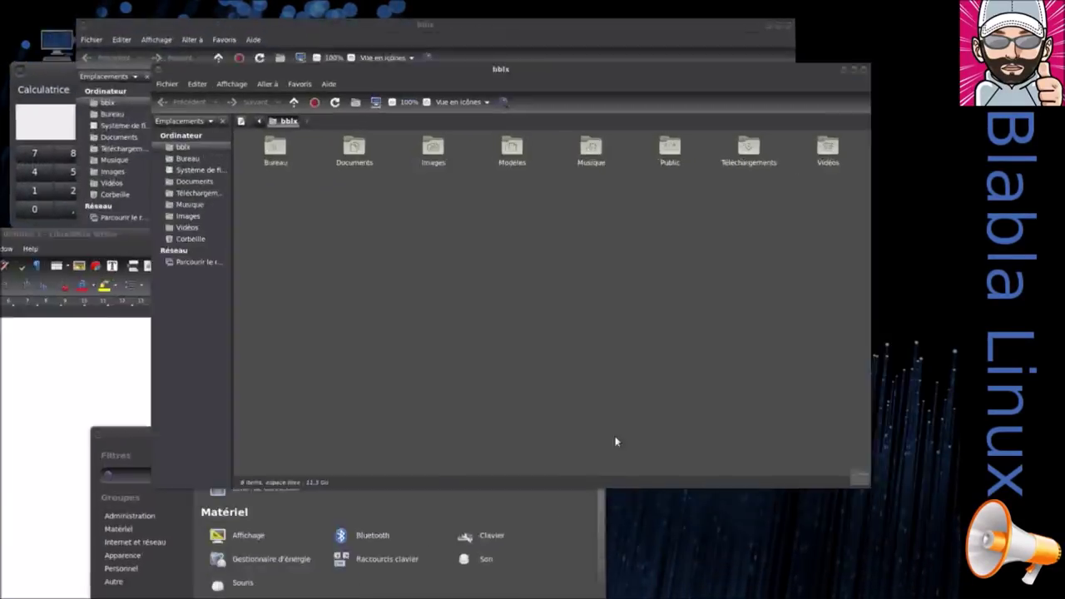
key(shift+alt+Up)
key(shift+alt+Up)
key(shift+alt+Up)
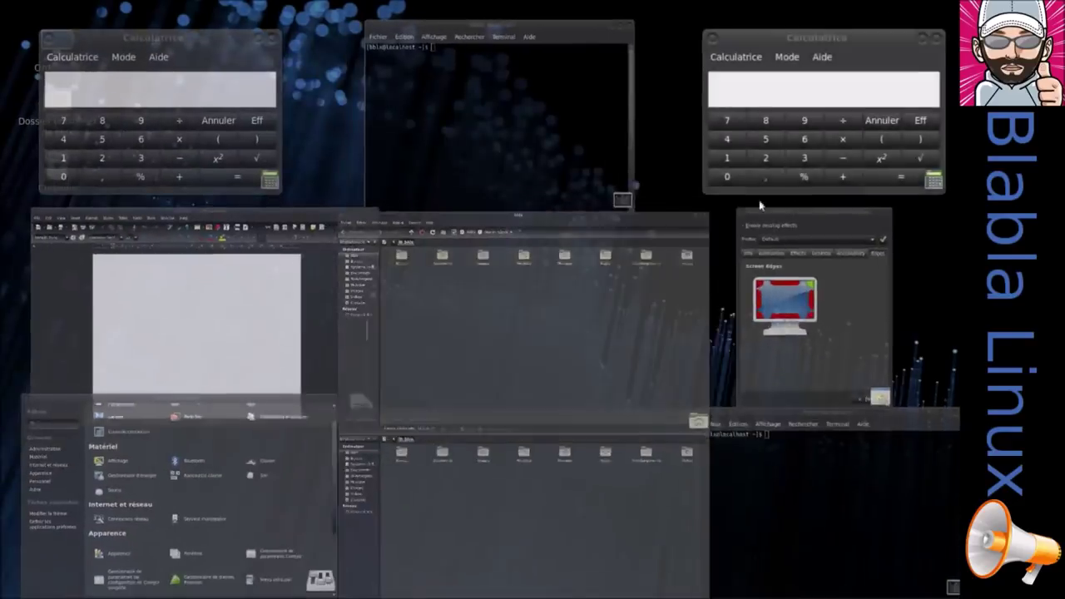
key(shift+alt+Up)
key(shift+alt+Up)
key(shift+alt+Up)
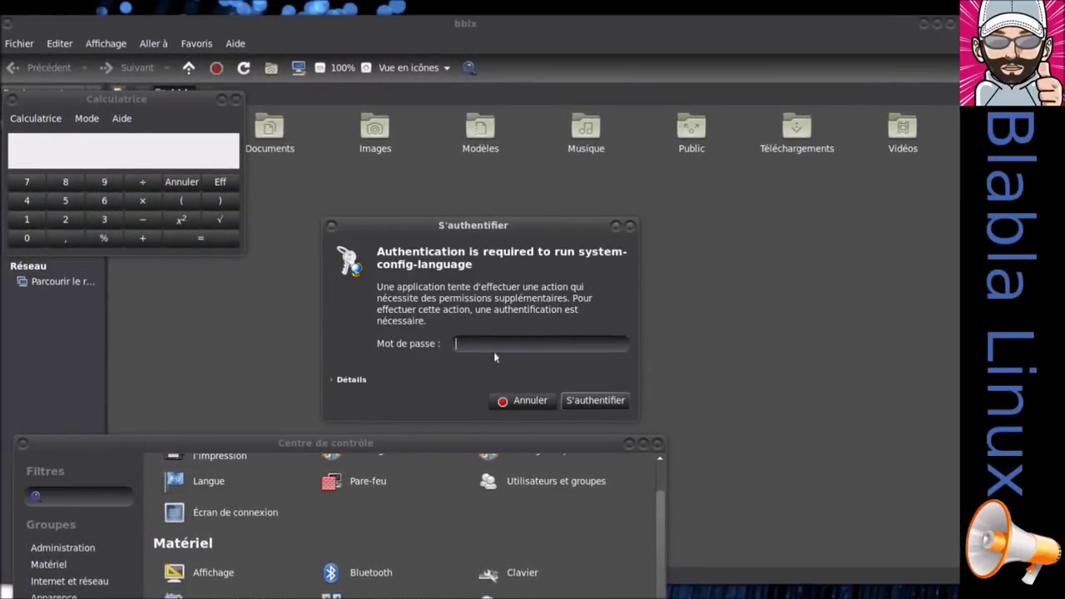
click(532, 400)
Test the window overview again, including from the upper-right screen corner, and return to the Compiz settings window
key(shift+alt+Up)
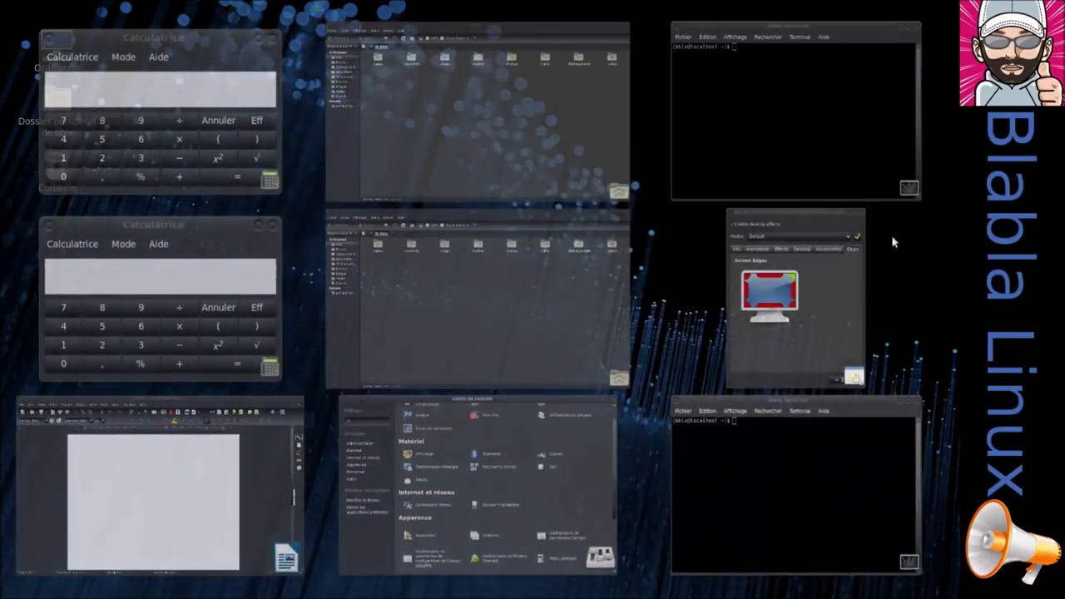
key(shift+alt+Up)
key(shift+alt+Up)
key(shift+alt+Up)
mouse_move(953, 10)
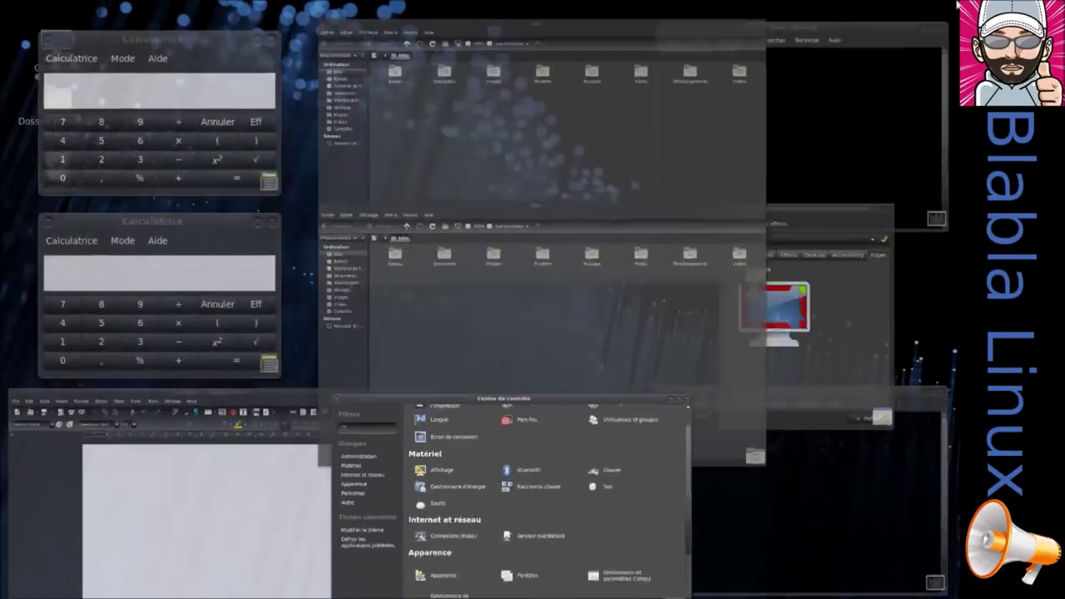
click(803, 318)
Try Rotation sur le côté gauche on the upper-left screen corner, and assign it Rotation du Cube: Rotation sur le côté droit
click(571, 244)
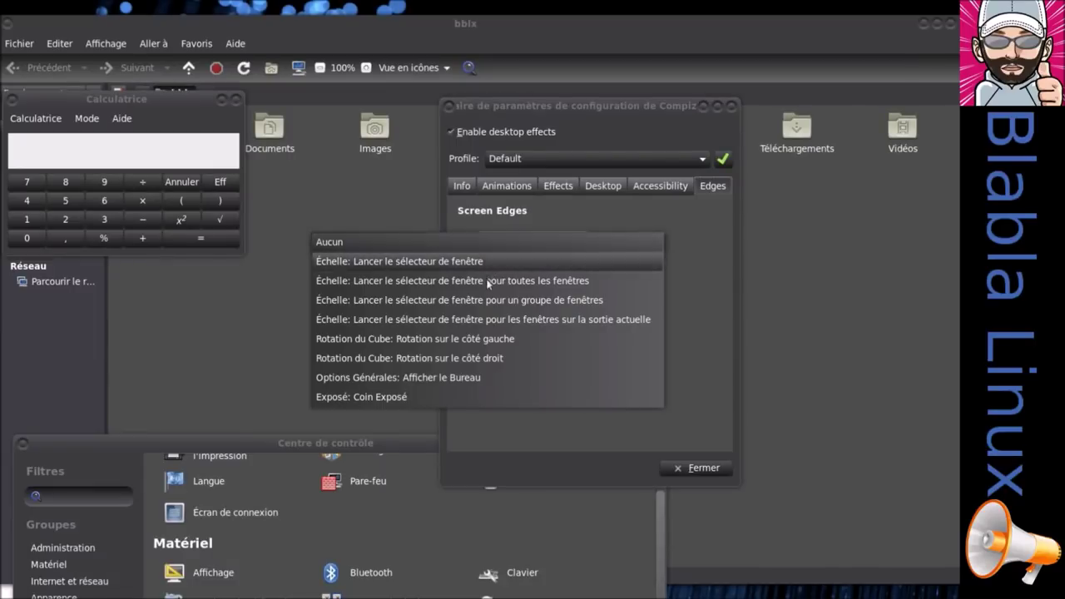
click(481, 341)
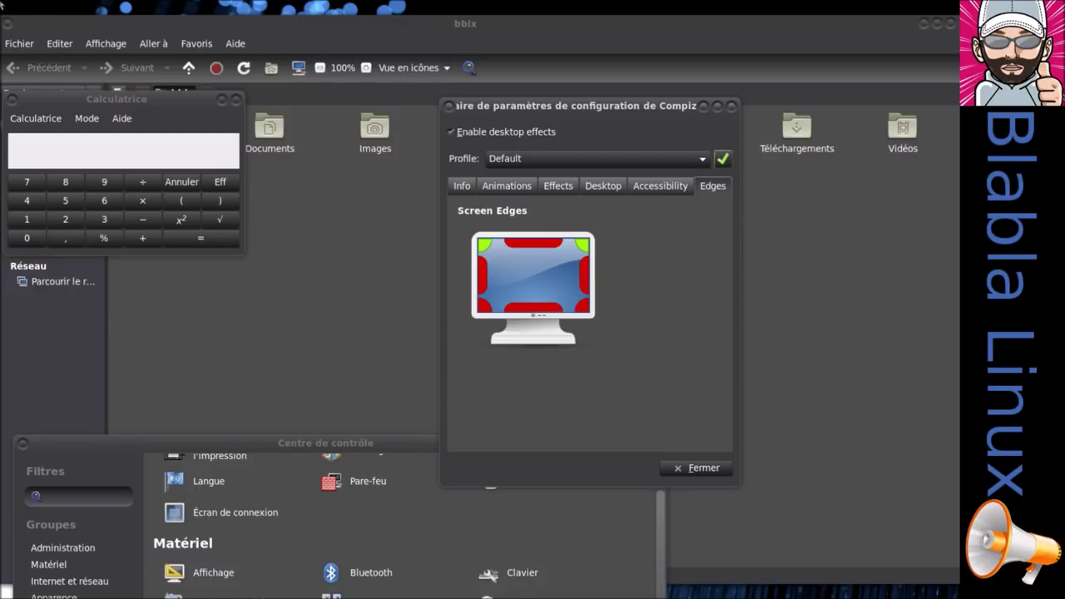
click(484, 243)
click(484, 242)
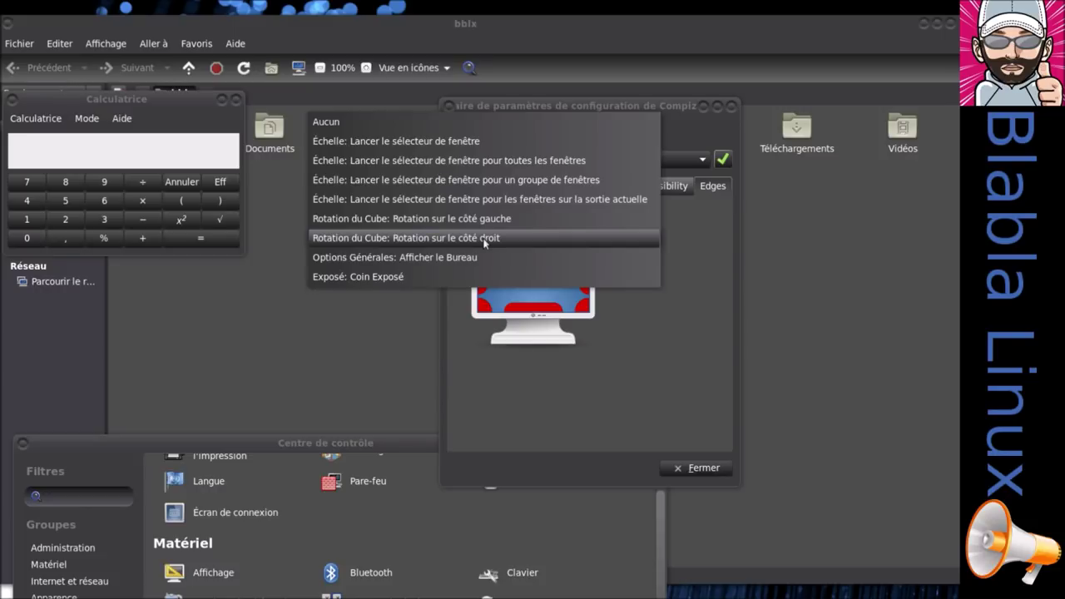
click(484, 245)
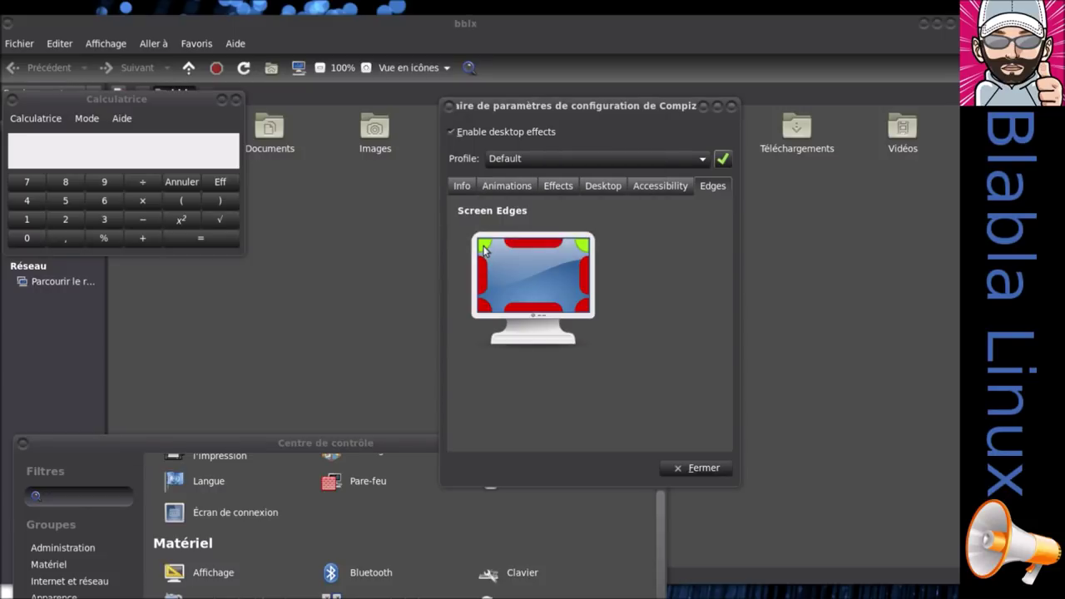
Test the upper-left and upper-right screen corners, and leave the window overview
mouse_move(2, 2)
mouse_move(957, 12)
click(465, 359)
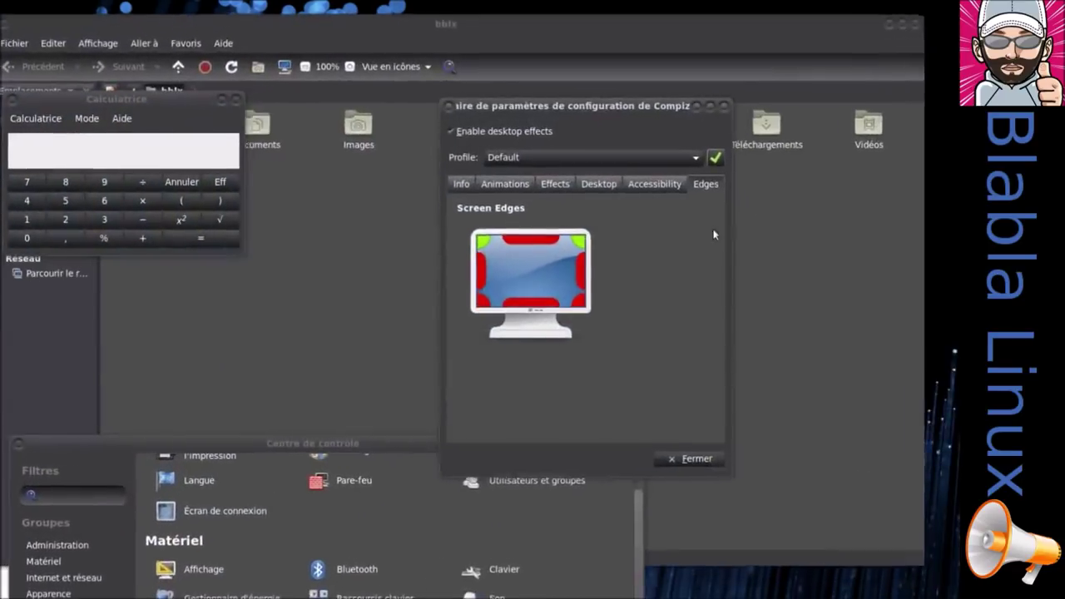
Show the bare desktop and restore the windows, bringing the bblx file manager window to the front
key(ctrl+alt+d)
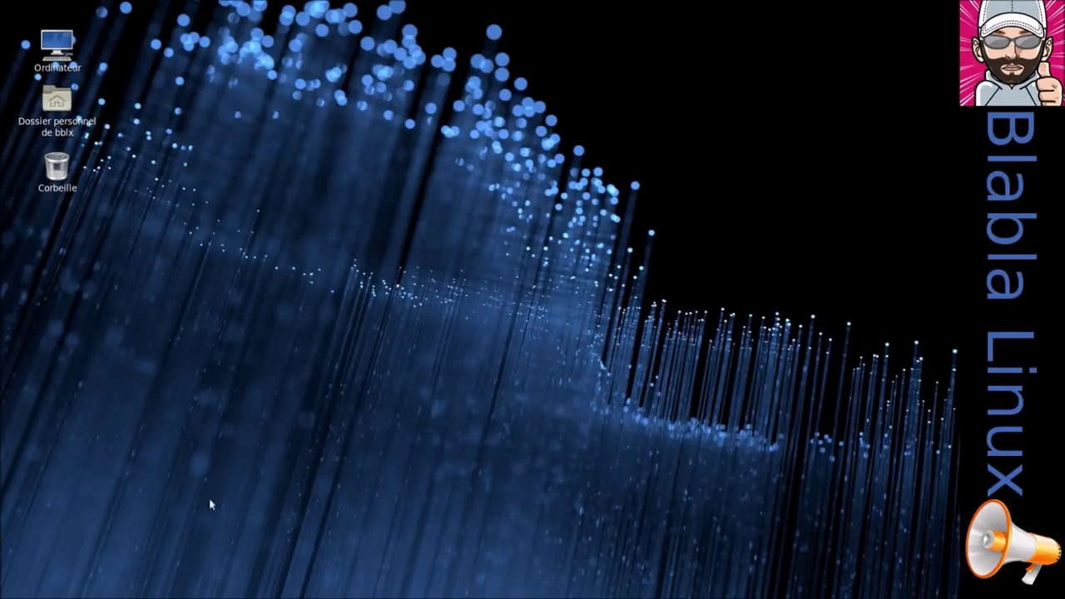
key(ctrl+alt+d)
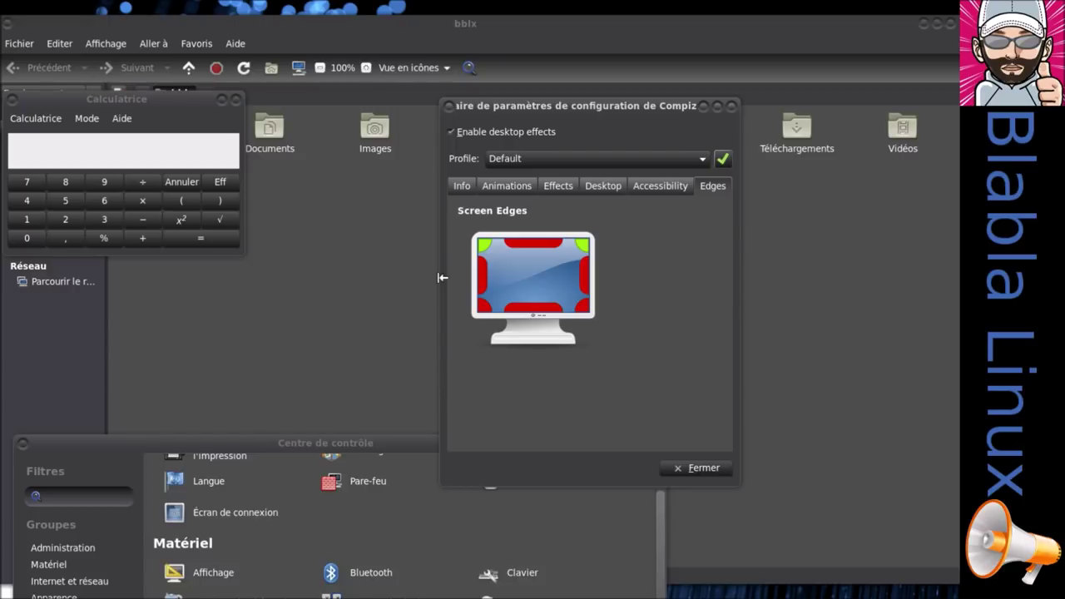
click(379, 296)
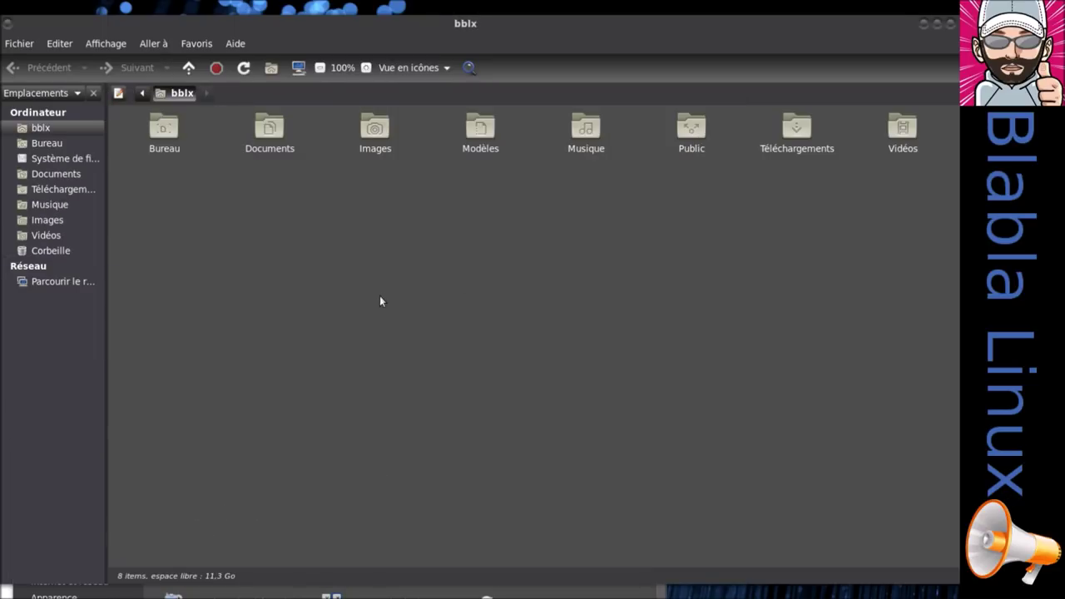